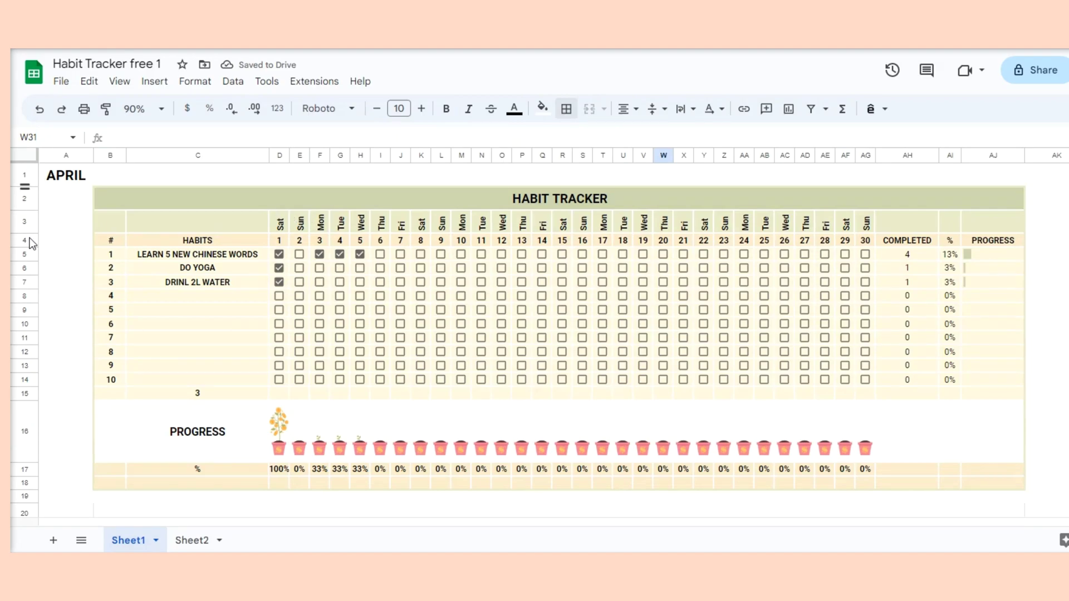
# - Tick the DO YOGA and DRINL 2L WATER habits for Monday the 3rd in the finished tracker
pyautogui.scroll(-6, 313, 238)
pyautogui.scroll(6, 503, 321)
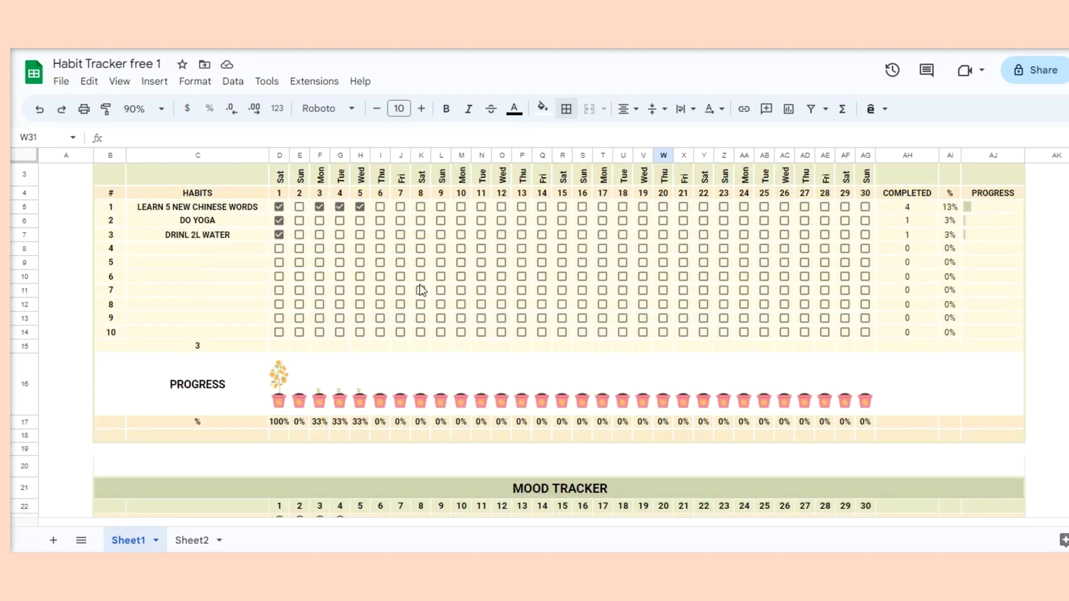
pyautogui.click(320, 273)
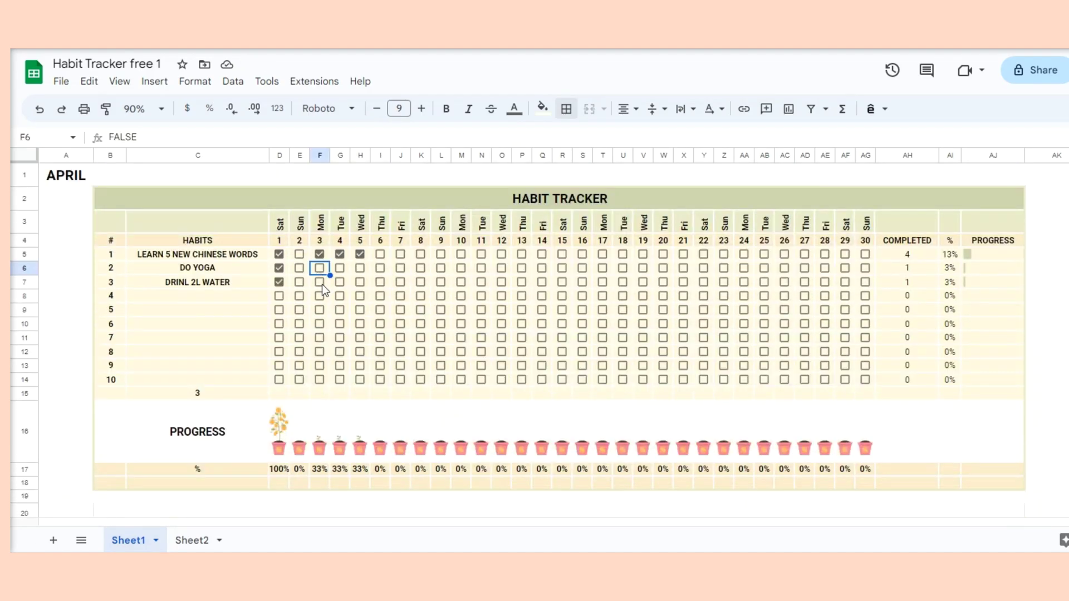
pyautogui.click(321, 284)
pyautogui.scroll(-2, 285, 262)
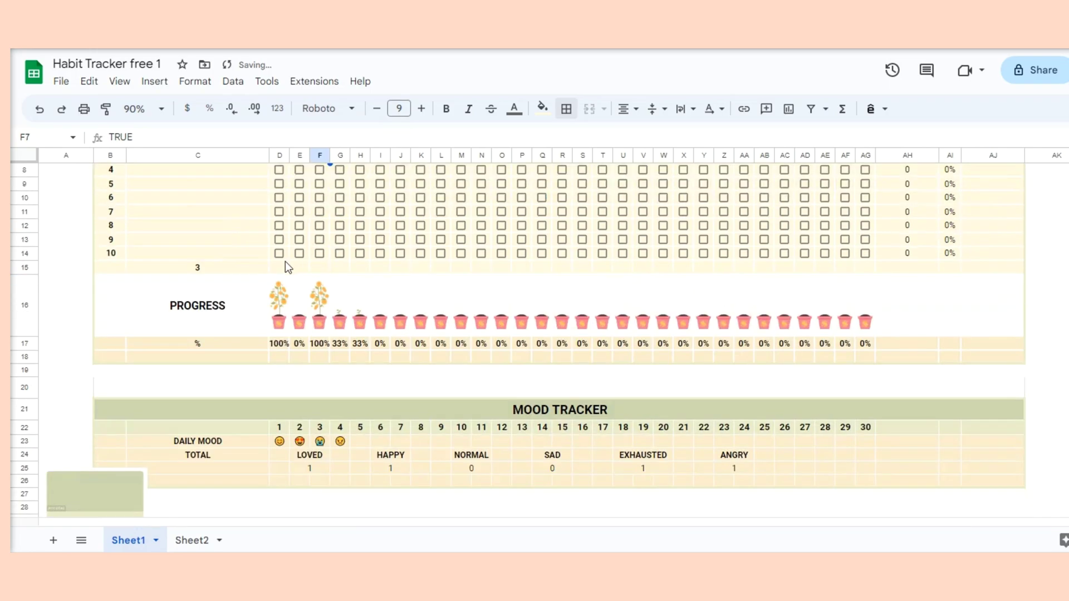
pyautogui.scroll(2, 319, 318)
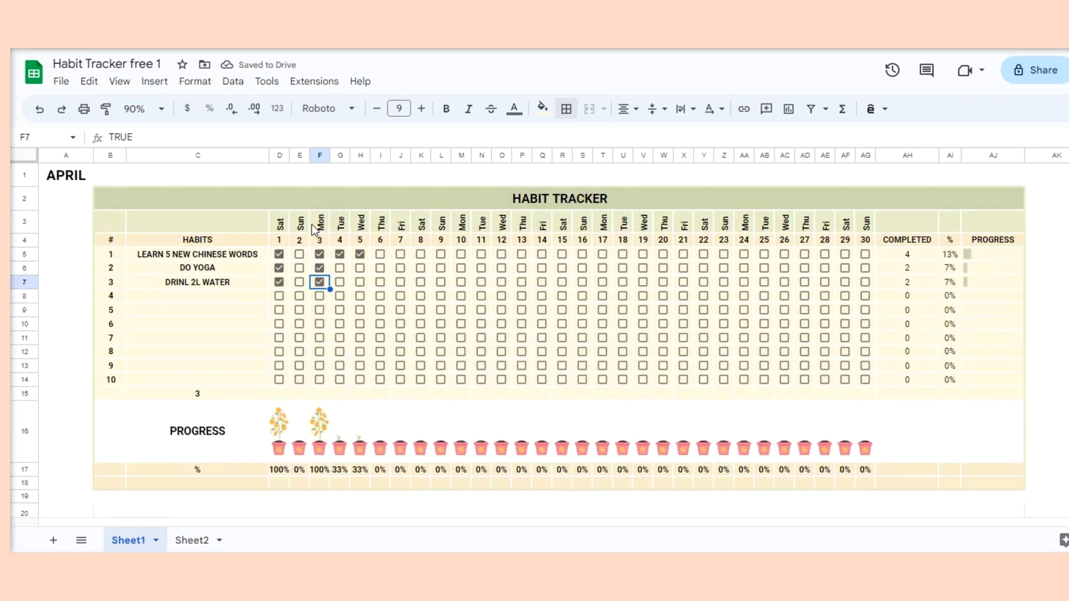
# - Tick all three listed habits for Sunday the 2nd and check the progress row
pyautogui.click(300, 256)
pyautogui.click(298, 269)
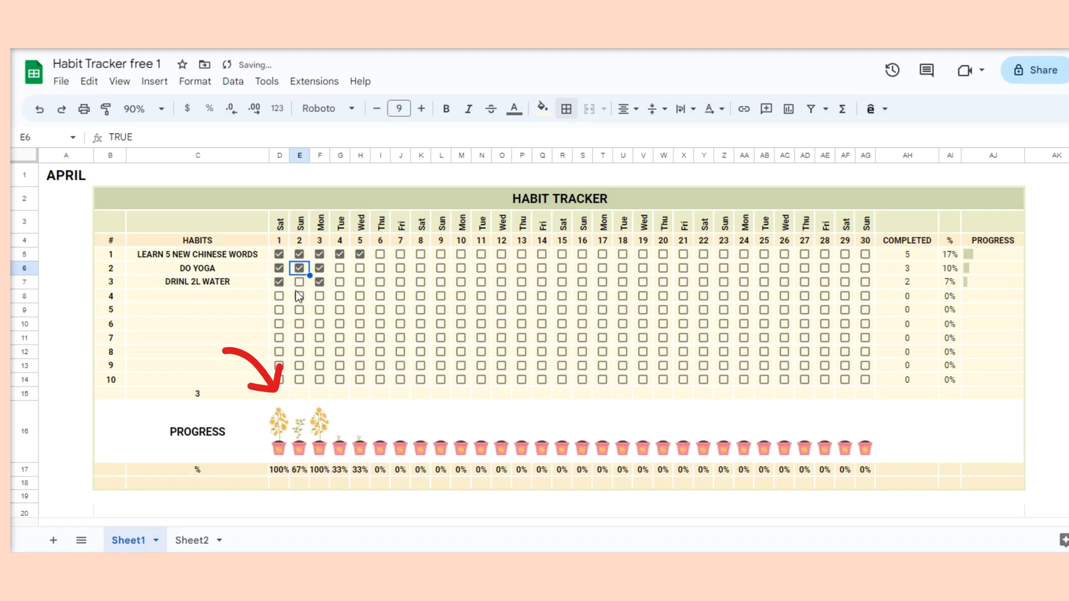
pyautogui.click(299, 281)
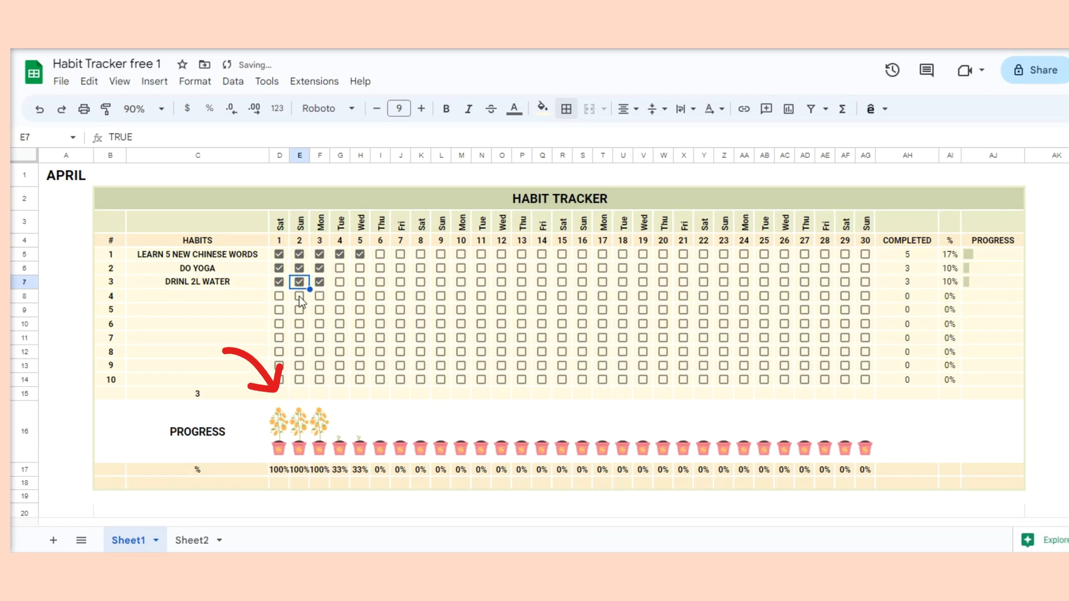
pyautogui.scroll(-5, 540, 513)
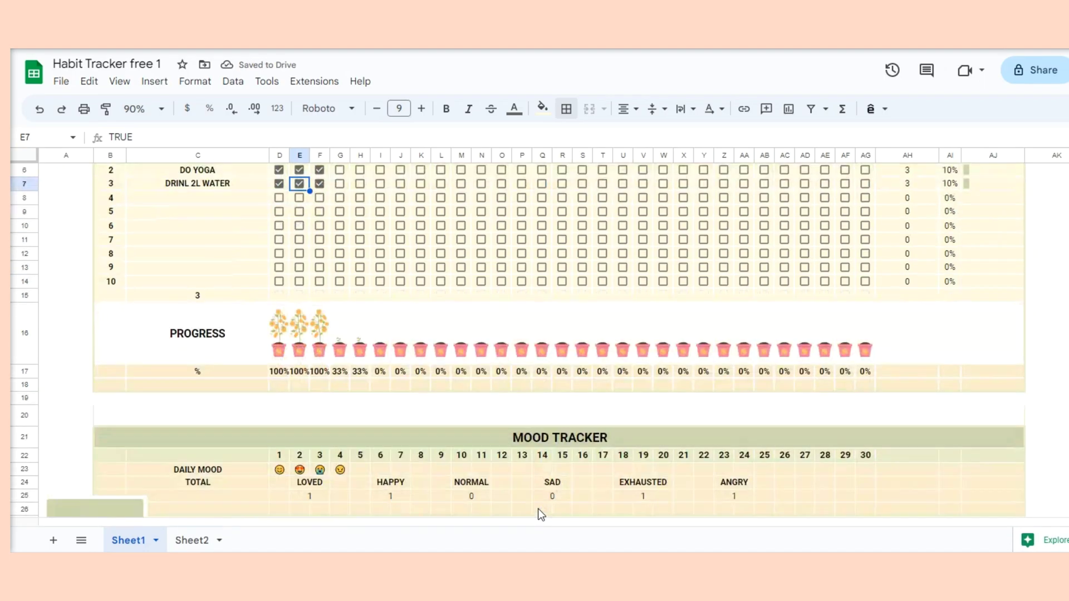
pyautogui.scroll(5, 525, 499)
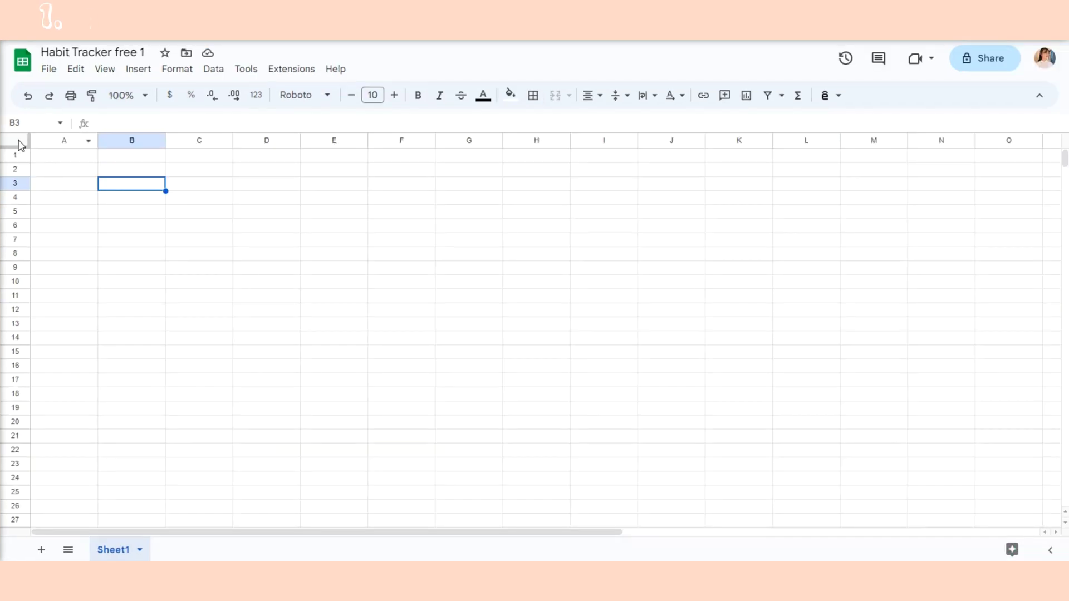
# - Format the whole empty sheet with centred horizontal alignment, middle vertical alignment and text wrapping
pyautogui.click(19, 142)
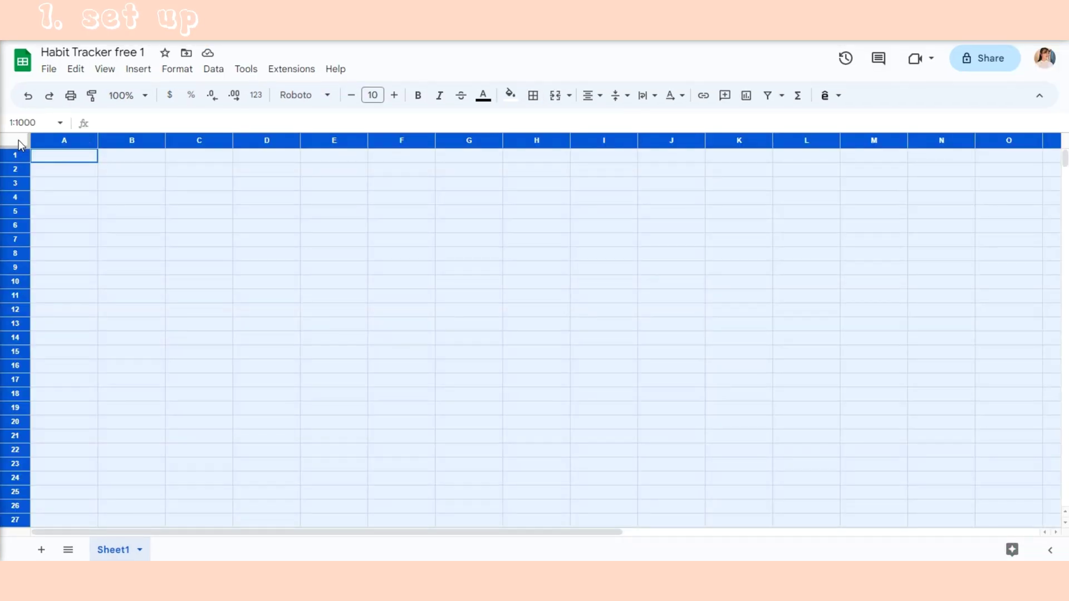
pyautogui.click(593, 95)
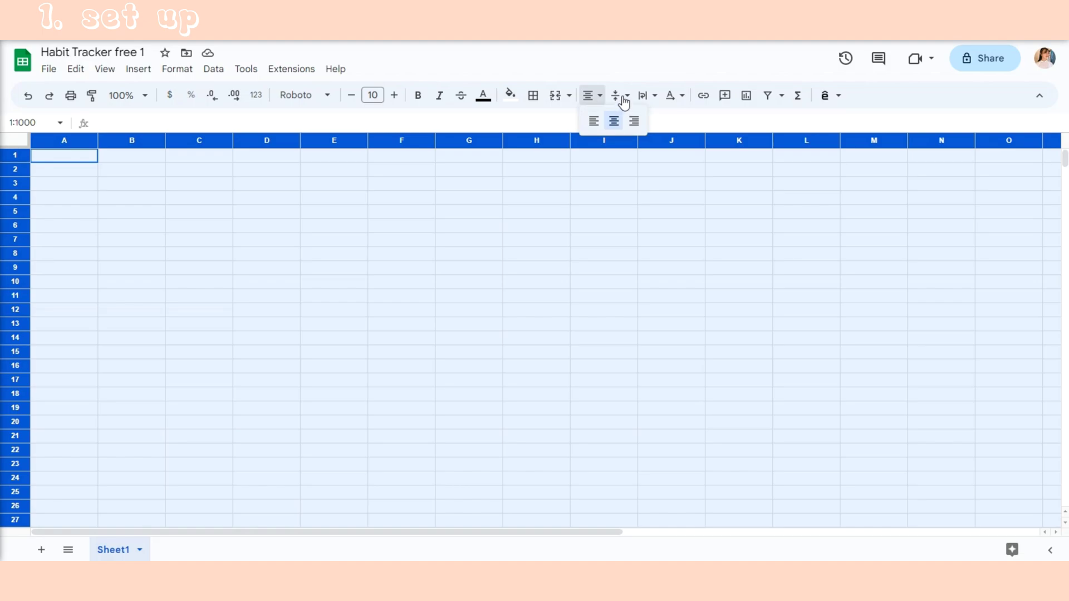
pyautogui.click(614, 117)
pyautogui.click(623, 102)
pyautogui.click(639, 119)
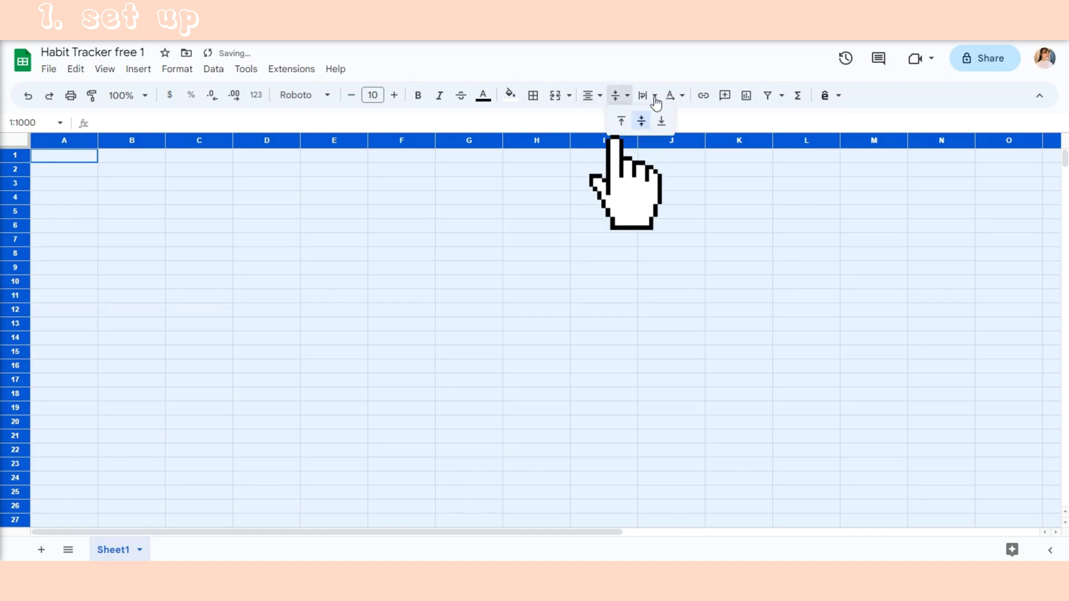
pyautogui.click(655, 102)
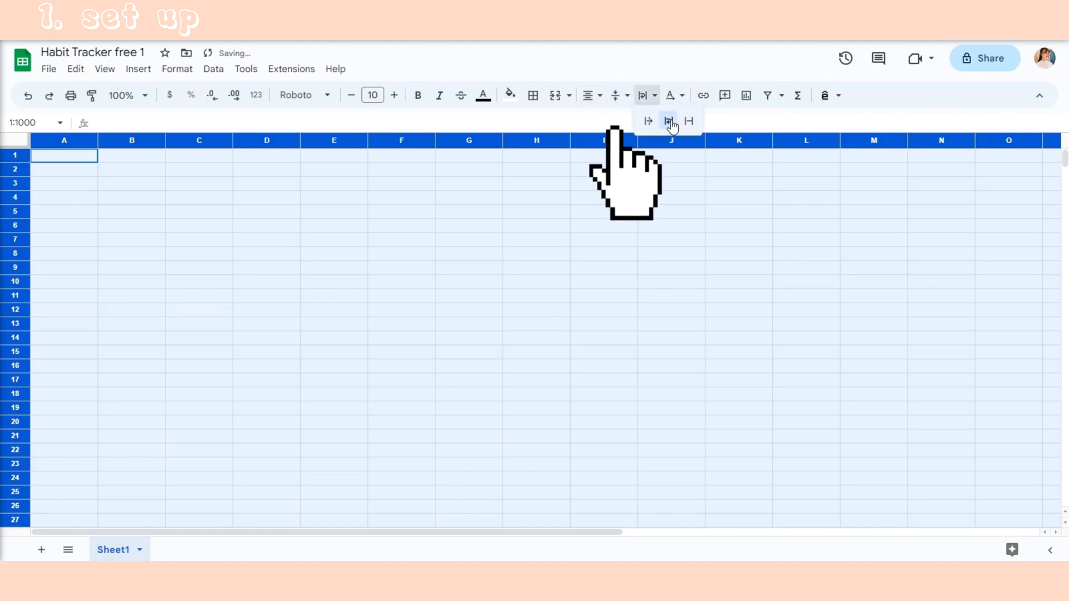
pyautogui.click(663, 119)
pyautogui.click(591, 198)
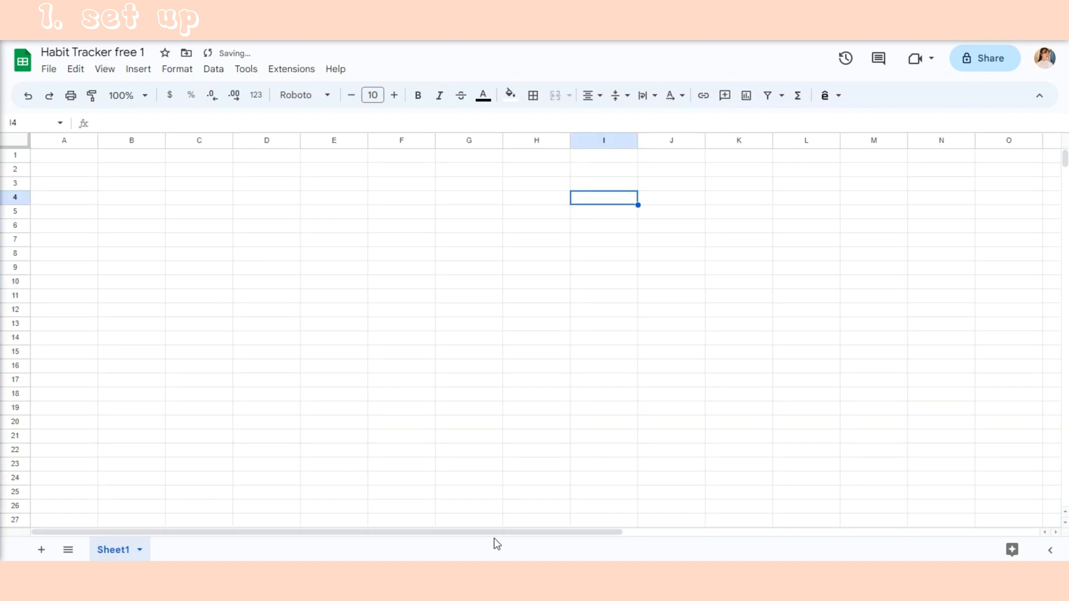
# - Insert 10 more columns after column Z
pyautogui.moveTo(492, 533); pyautogui.dragTo(1020, 523)
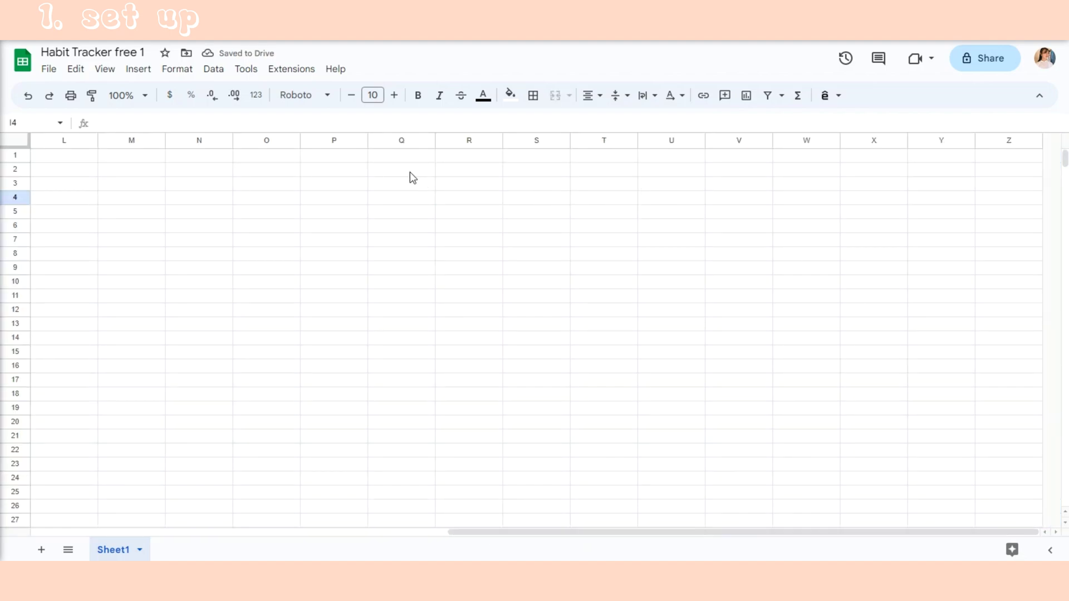
pyautogui.click(407, 139)
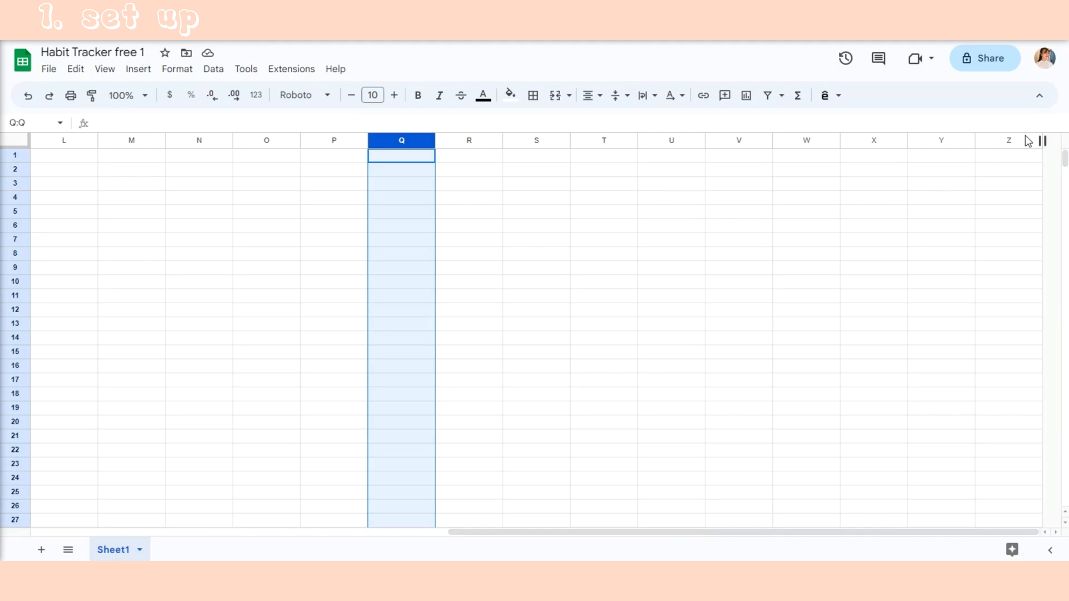
pyautogui.keyDown('shift'); pyautogui.click(993, 138); pyautogui.keyUp('shift')
pyautogui.rightClick(982, 139)
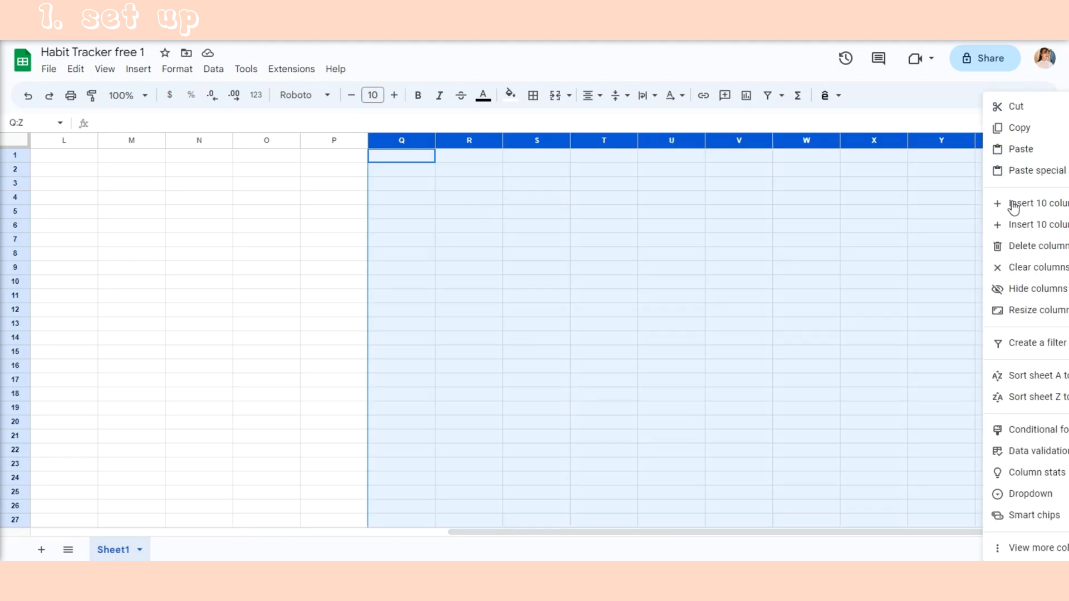
pyautogui.click(1019, 225)
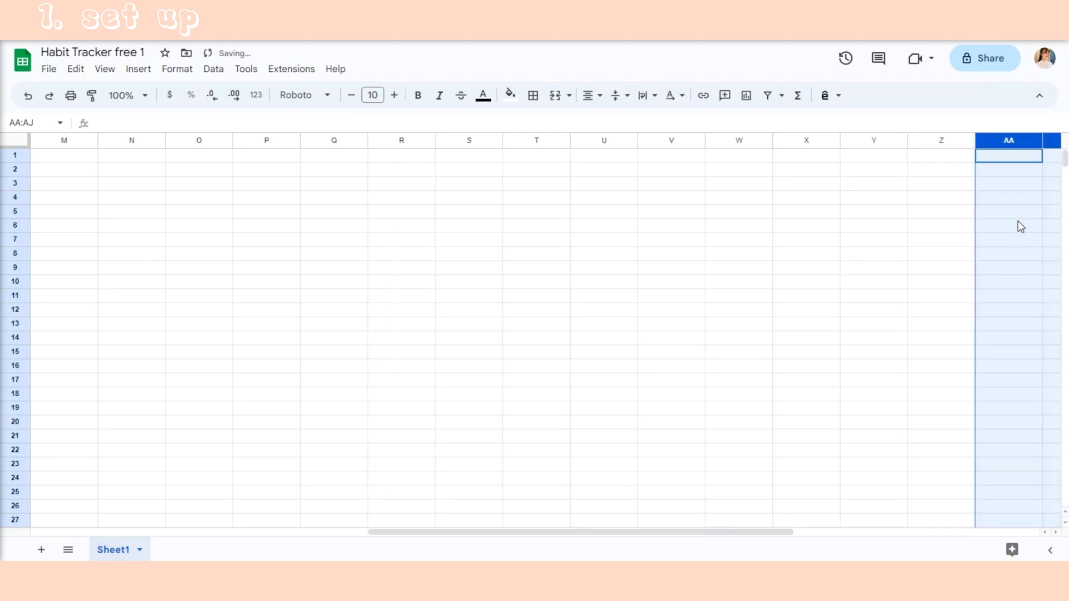
pyautogui.click(947, 207)
# - Enter the labels "#" in B3, "APRIL" in A2 and "HABITS" in C3
pyautogui.moveTo(682, 533); pyautogui.dragTo(328, 532)
pyautogui.click(131, 183)
pyautogui.write('#')
pyautogui.press('Return')
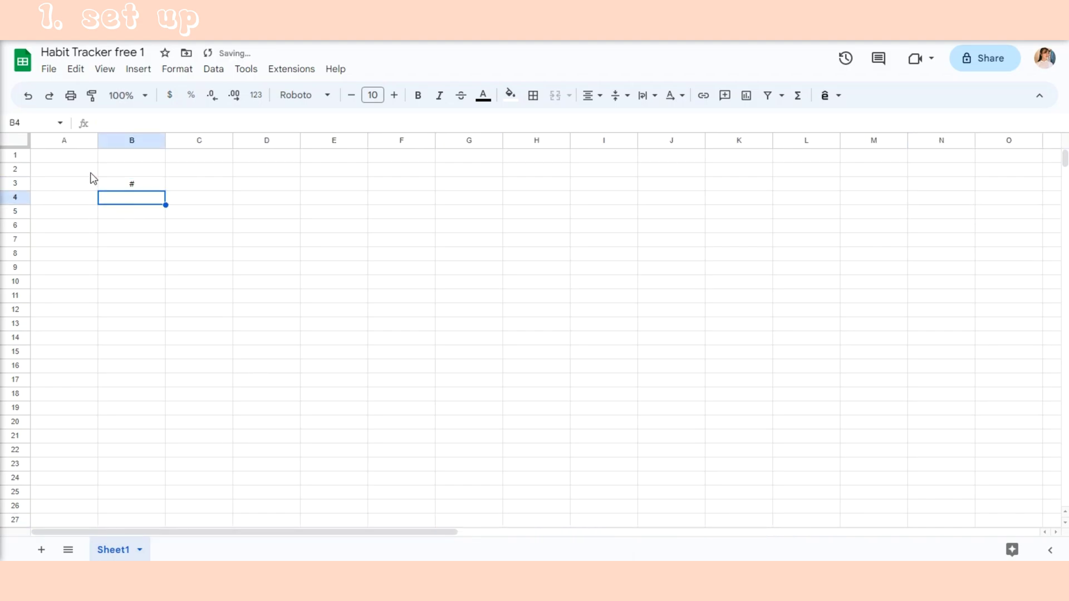
pyautogui.click(89, 169)
pyautogui.write('APRIL')
pyautogui.click(209, 186)
pyautogui.write('HABITS')
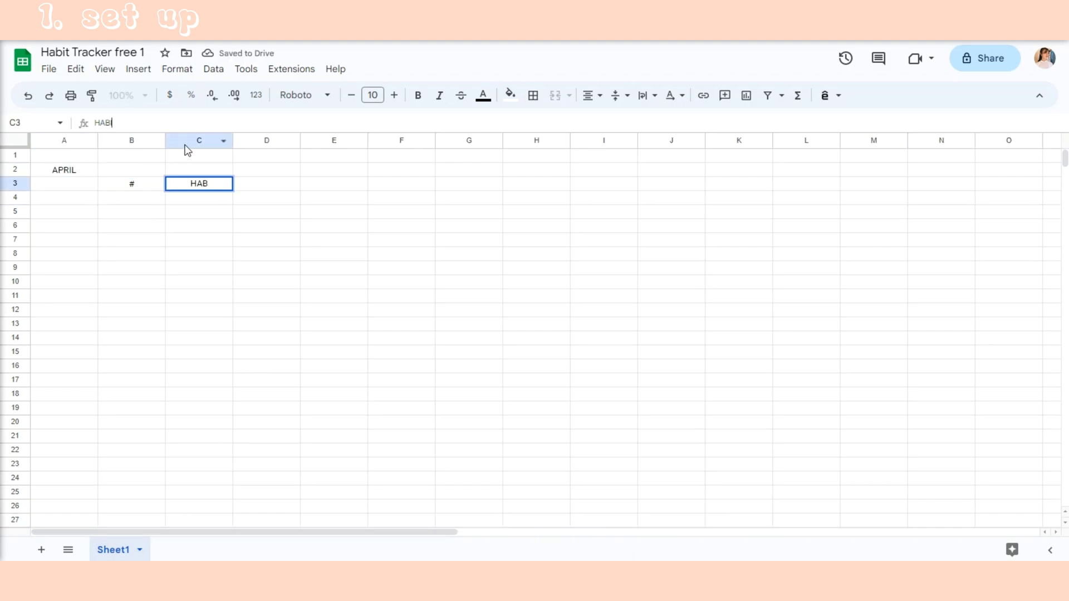
# - Number the habits by entering 1 and 2 in B4:B5 and filling the series down to B14, and clear those numbers
pyautogui.click(143, 202)
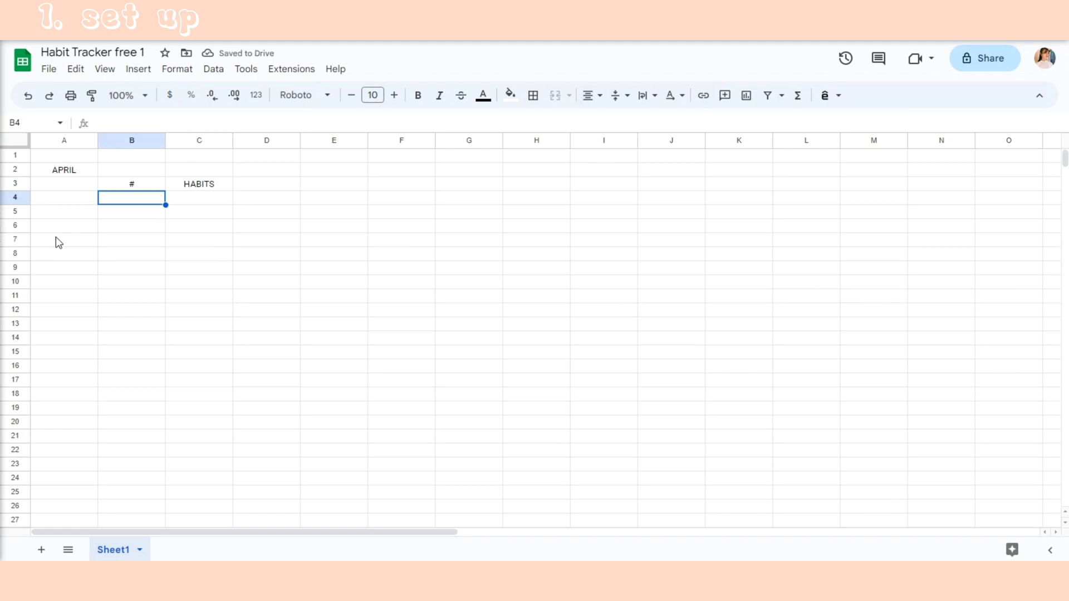
pyautogui.write('1')
pyautogui.click(138, 214)
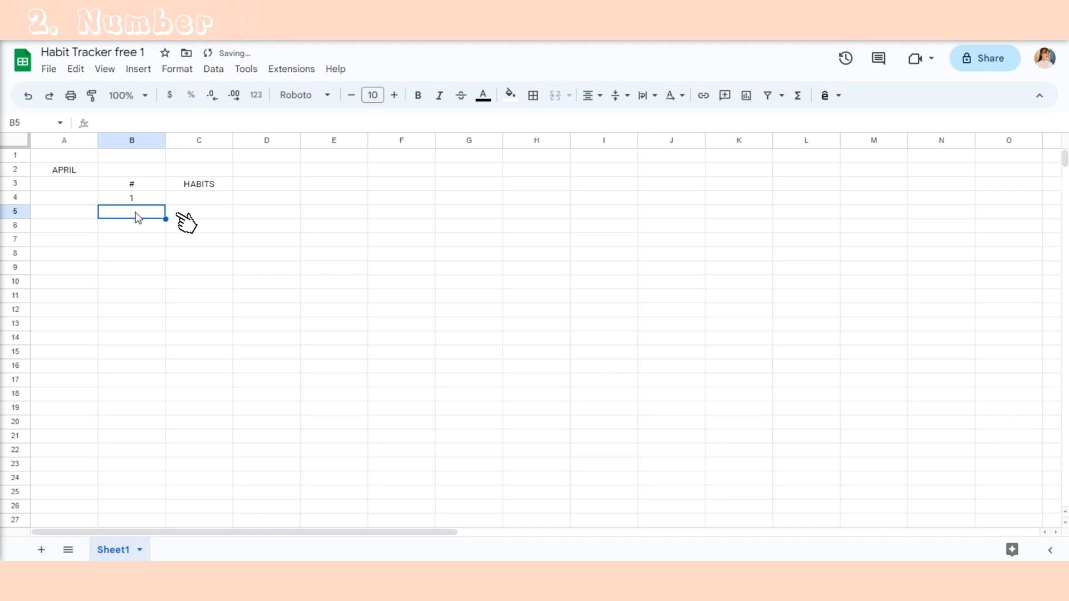
pyautogui.write('2')
pyautogui.click(141, 199)
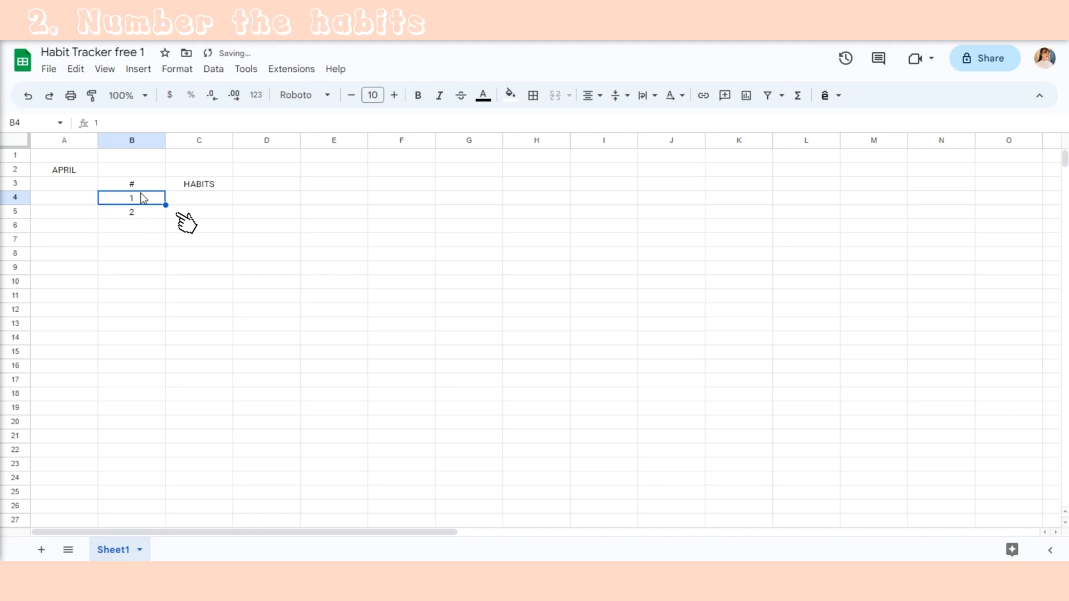
pyautogui.keyDown('shift'); pyautogui.click(139, 212); pyautogui.keyUp('shift')
pyautogui.moveTo(165, 218); pyautogui.dragTo(155, 333)
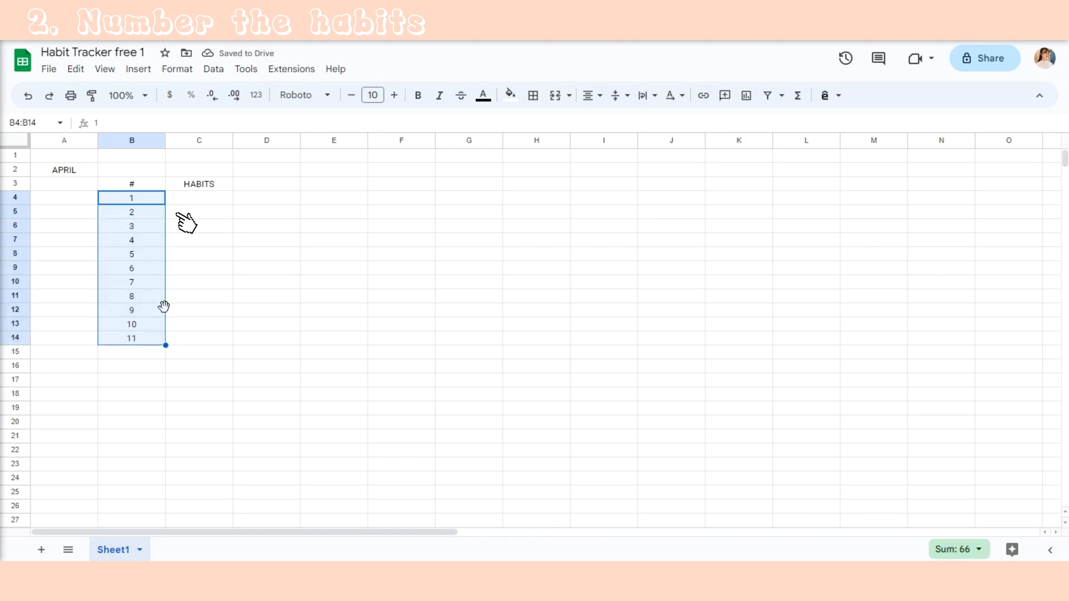
pyautogui.press('Delete')
# - Number ten habits from B4 downward with the formula =SEQUENCE(10,1,1)
pyautogui.click(144, 206)
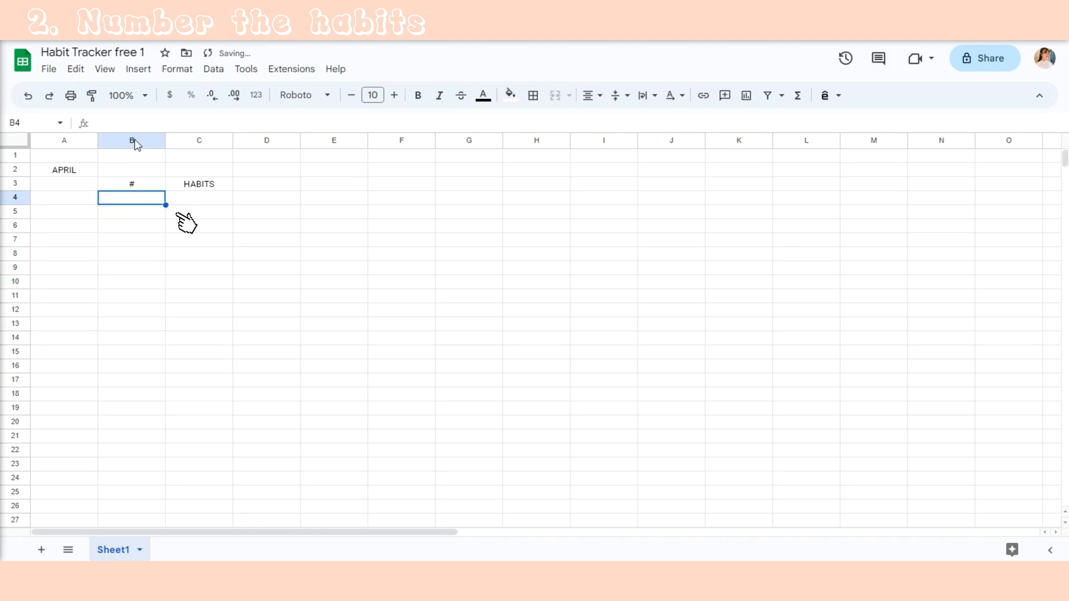
pyautogui.click(131, 124)
pyautogui.write('=')
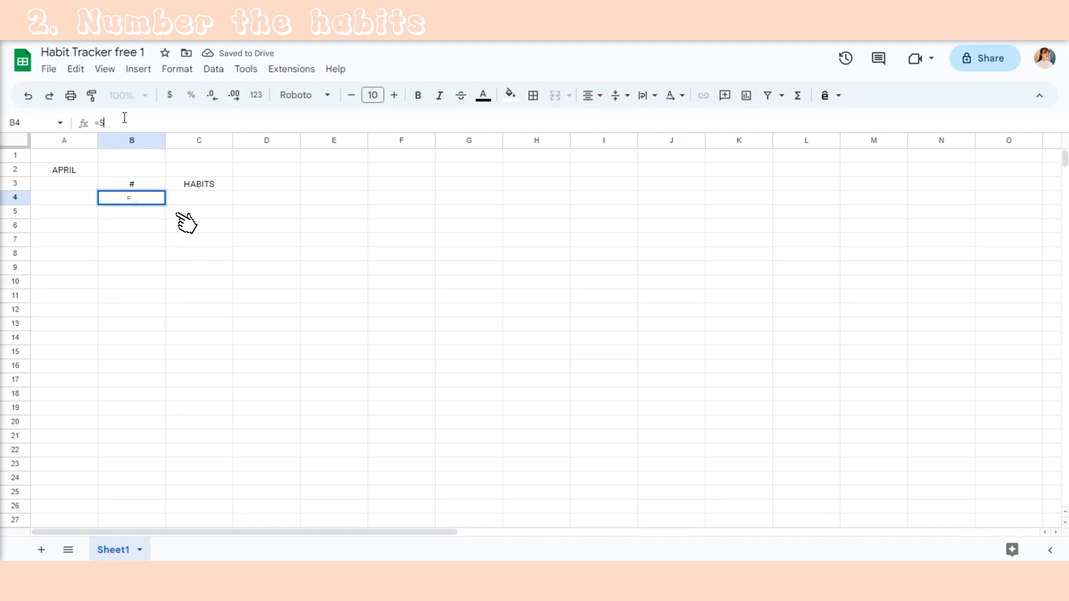
pyautogui.write('SEN')
pyautogui.press('BackSpace')
pyautogui.write('QUENCE')
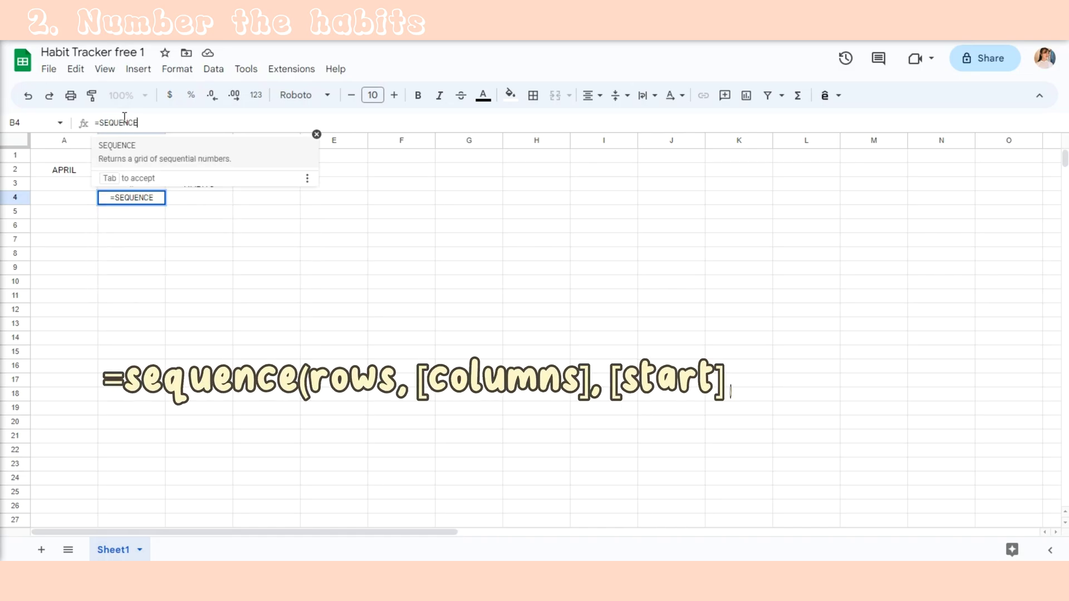
pyautogui.write('(10')
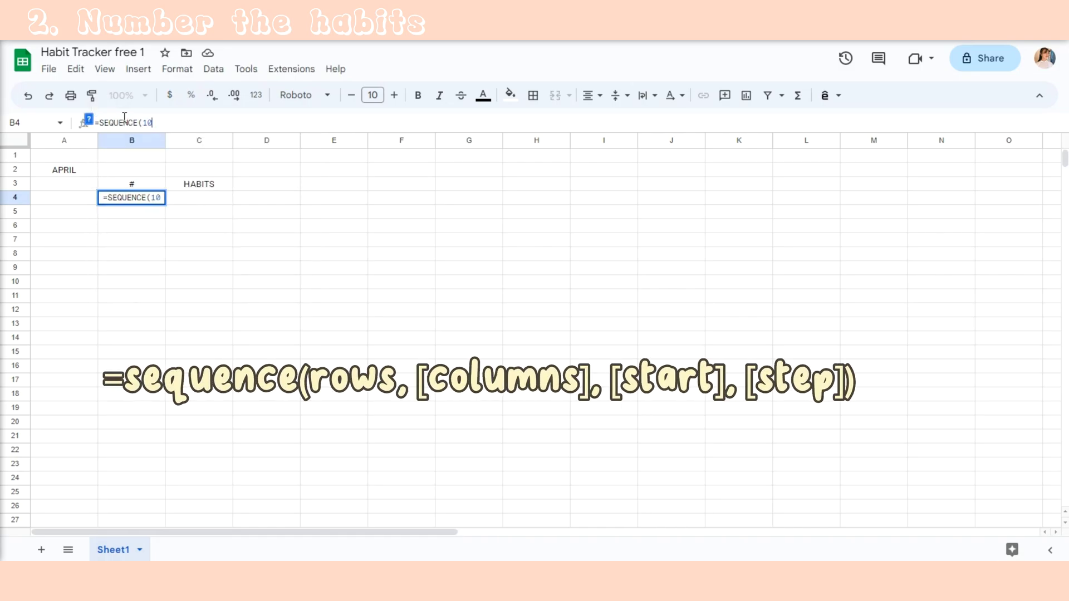
pyautogui.write(',1,1)')
pyautogui.press('Return')
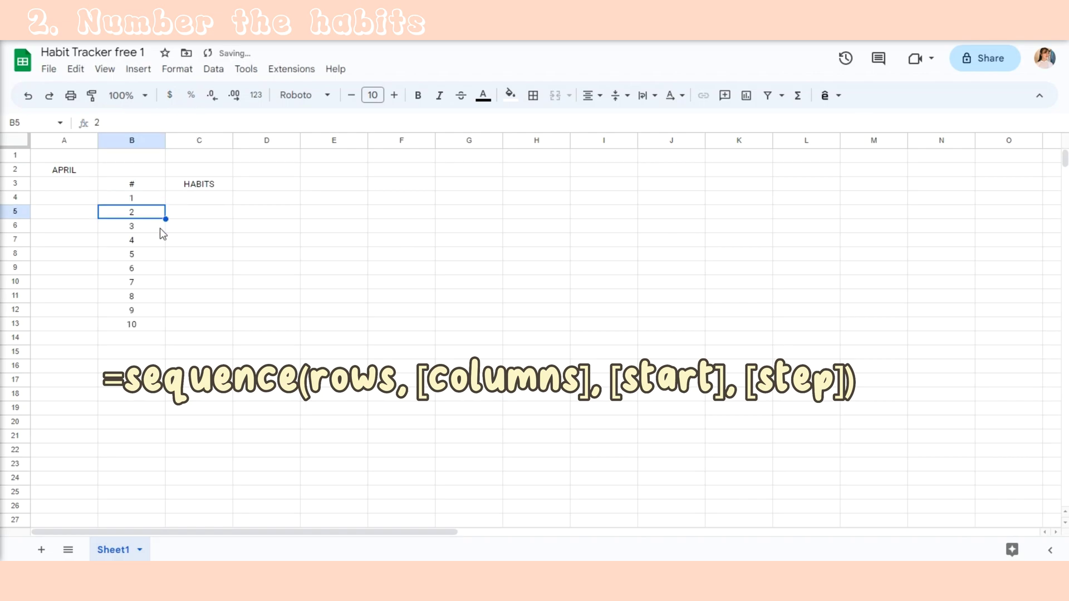
# - Insert today's date in D3 and change it to 4/1/2023
pyautogui.click(199, 198)
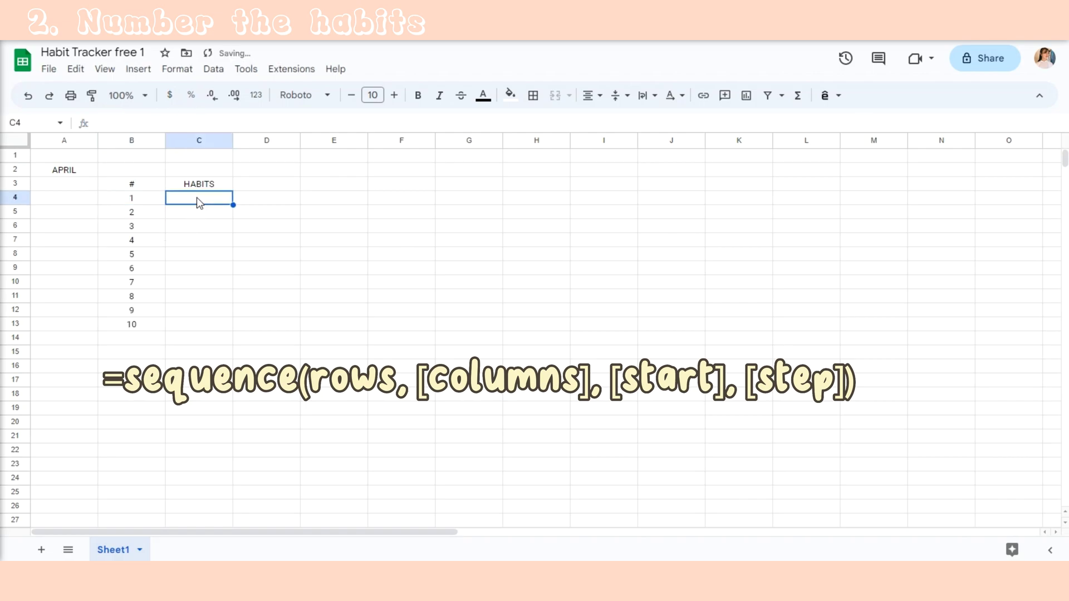
pyautogui.click(276, 187)
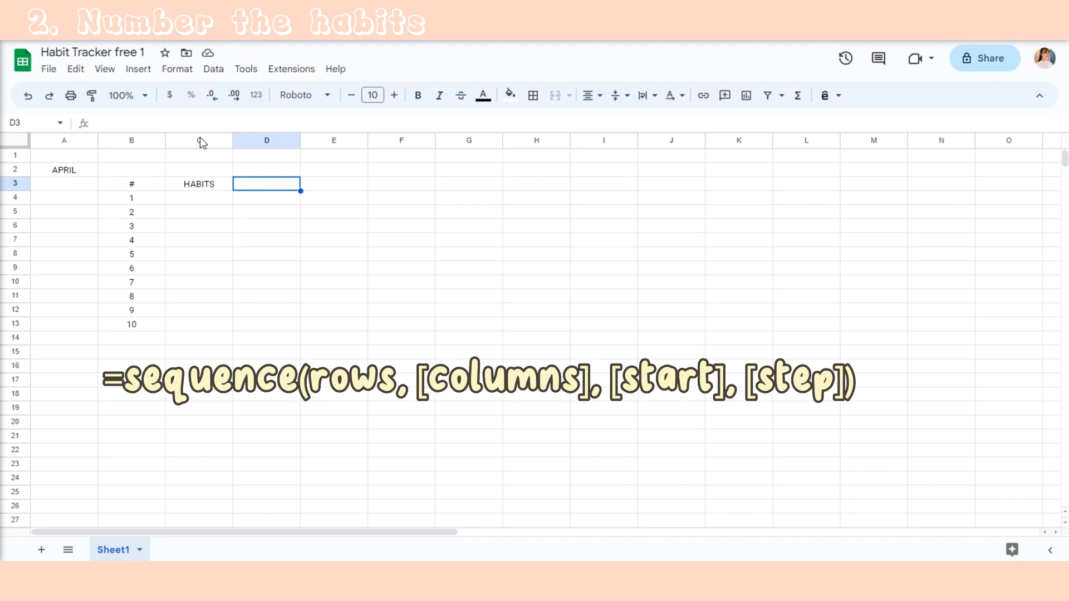
pyautogui.hotkey('ctrl', ';')
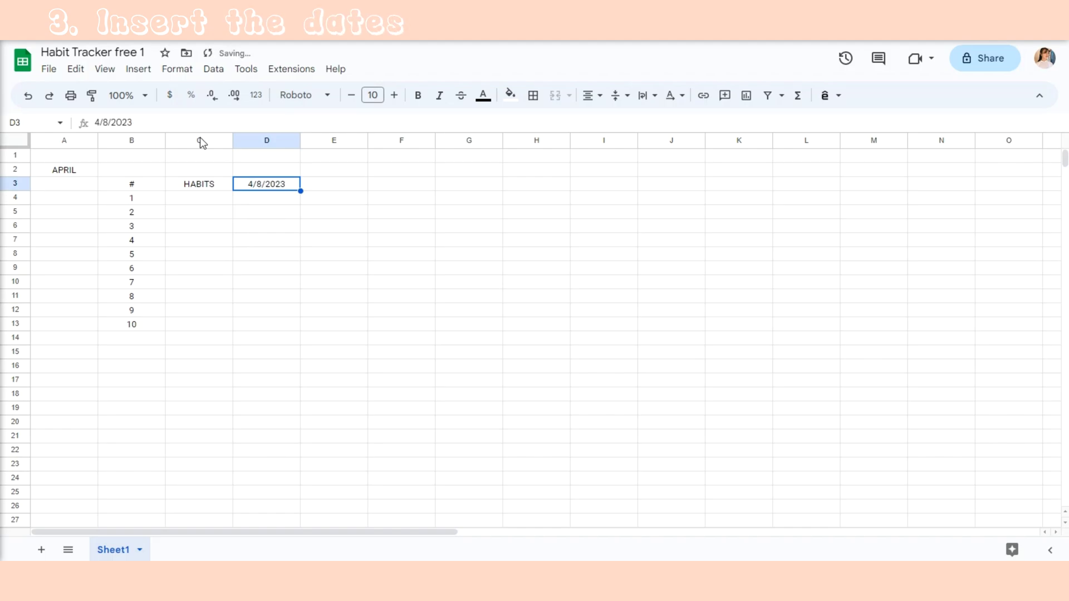
pyautogui.doubleClick(279, 183)
pyautogui.click(313, 238)
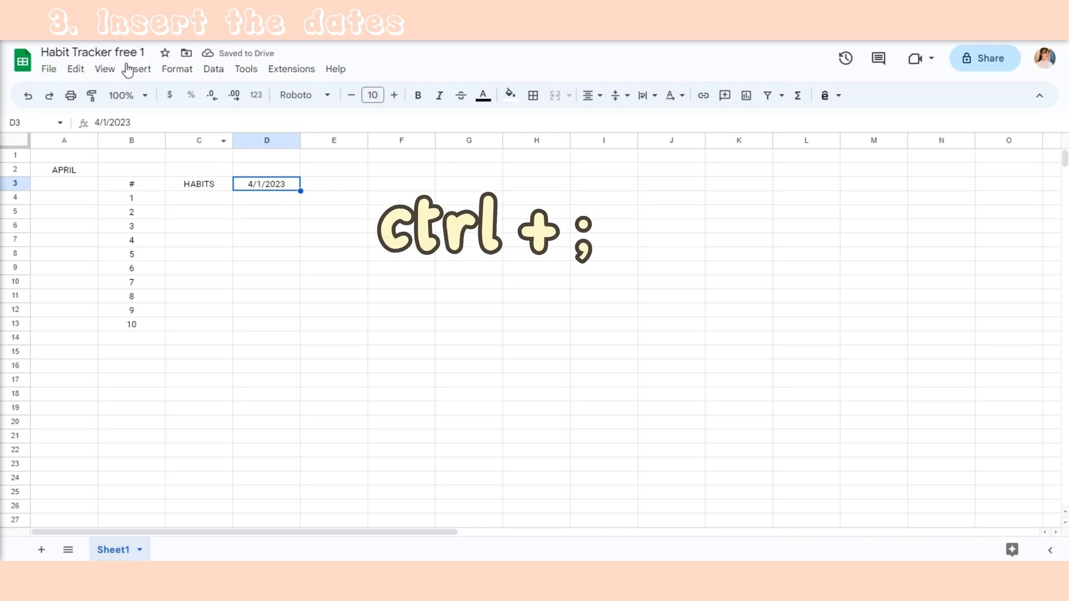
# - Apply a custom date format to D3 that shows only the day number
pyautogui.click(286, 198)
pyautogui.click(278, 181)
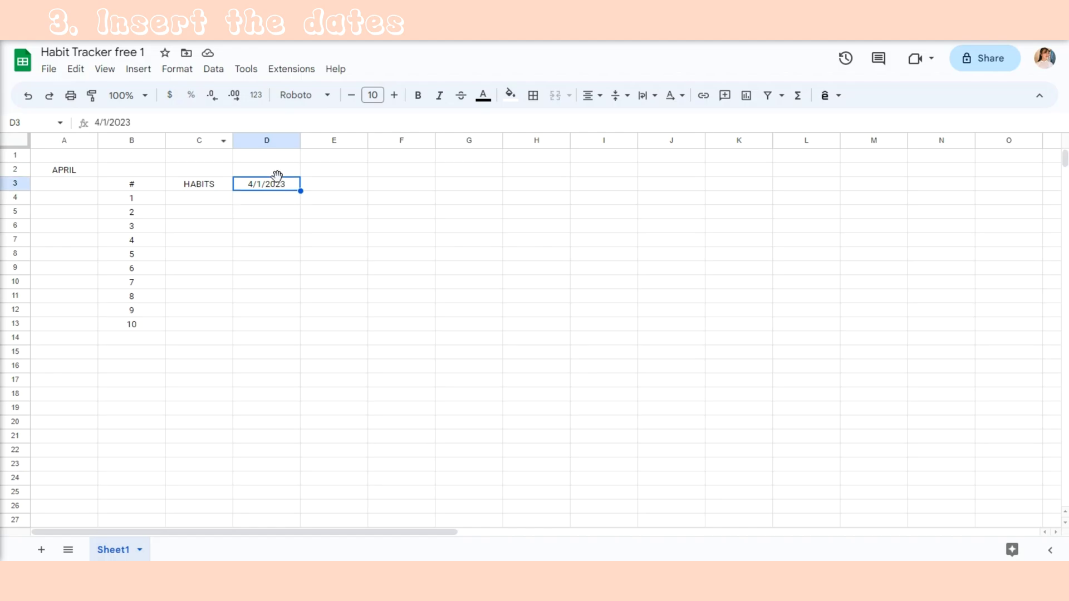
pyautogui.click(175, 75)
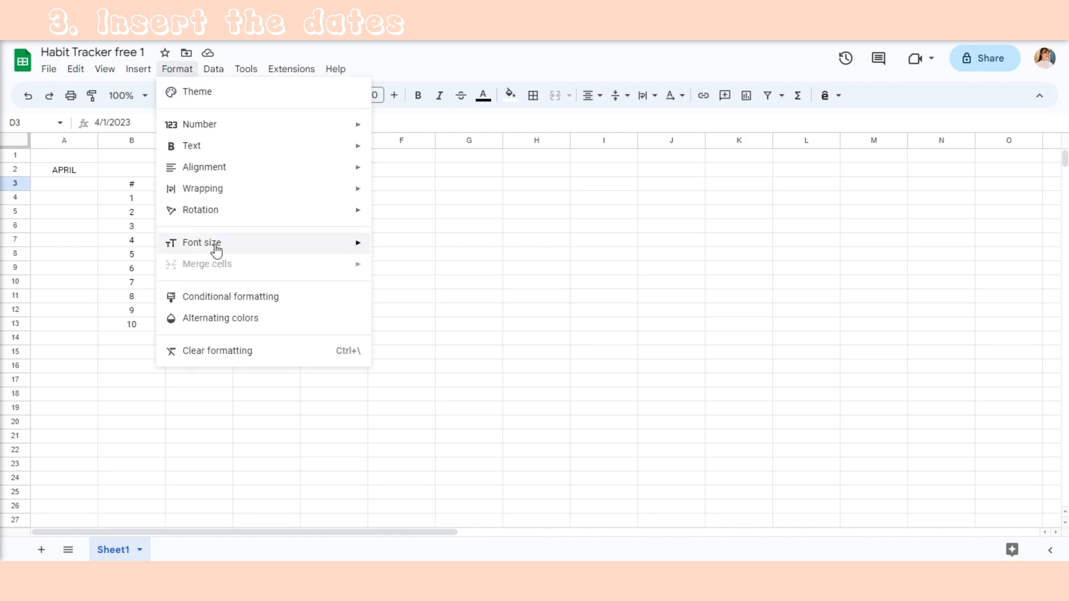
pyautogui.moveTo(215, 248)
pyautogui.moveTo(212, 135)
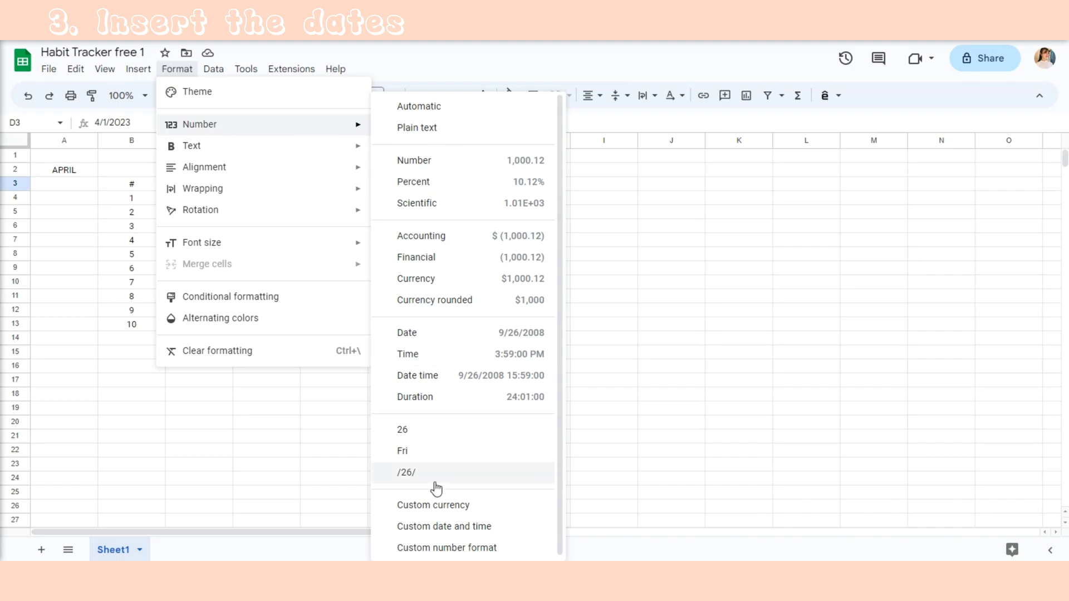
pyautogui.click(428, 527)
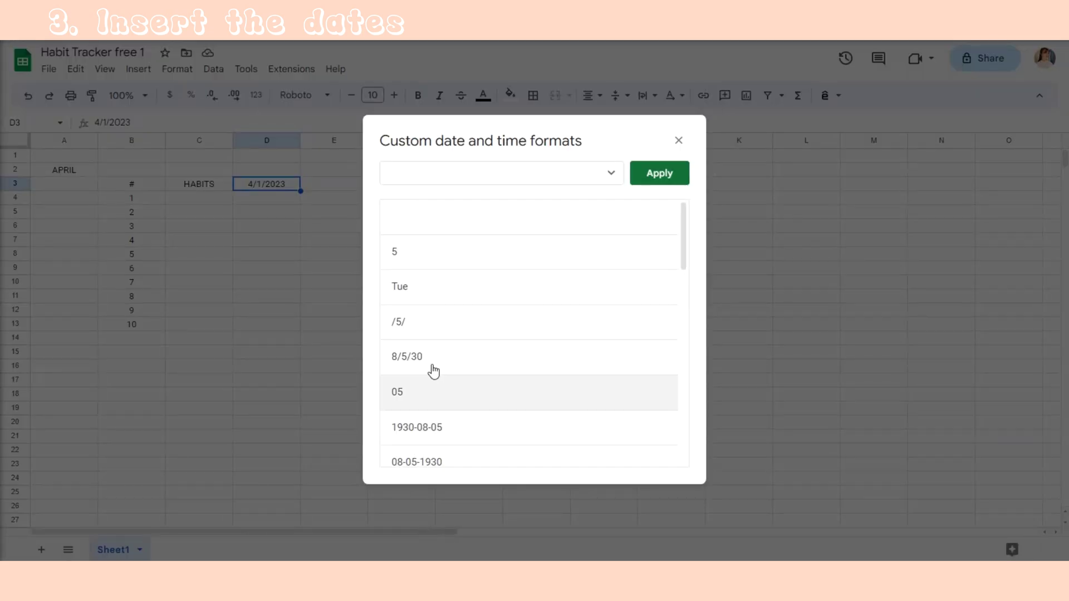
pyautogui.click(423, 255)
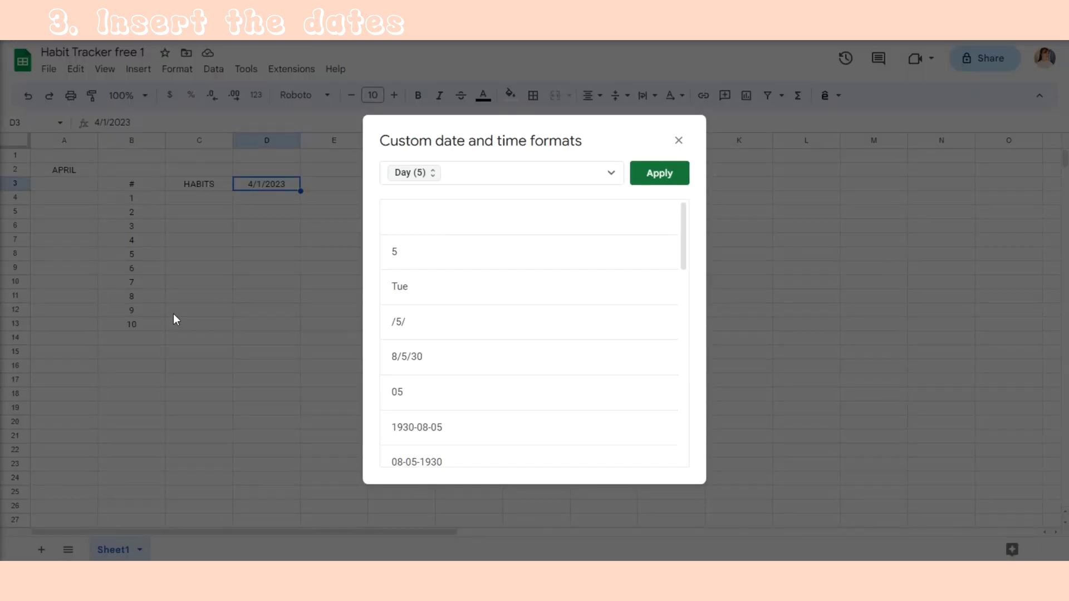
pyautogui.click(651, 174)
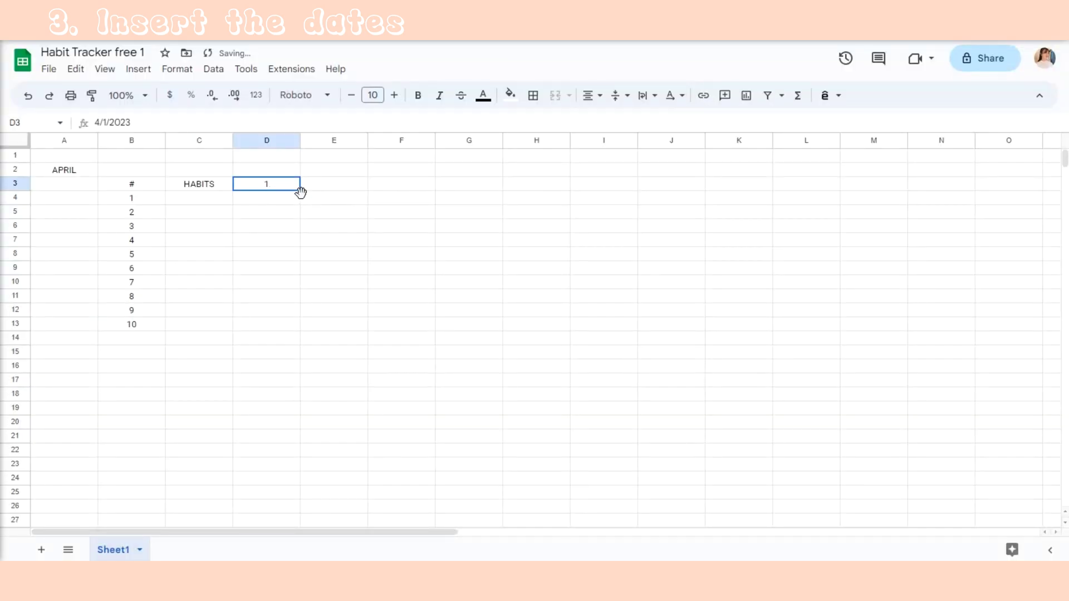
# - Enter the formula =D3+1 in E3 and fill it across row 3 to AG3
pyautogui.click(320, 186)
pyautogui.click(205, 119)
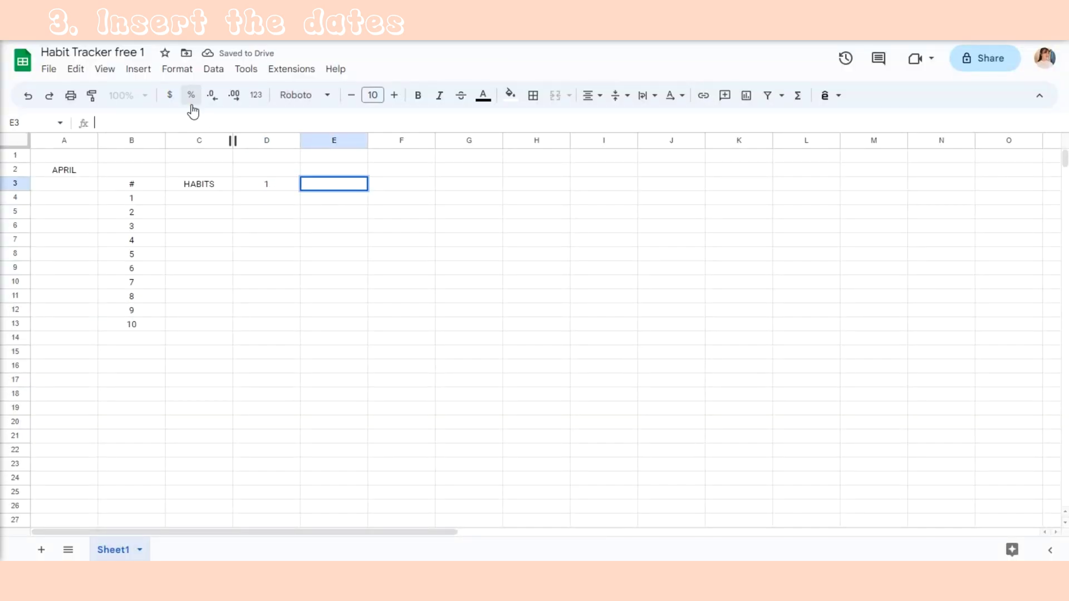
pyautogui.write('=')
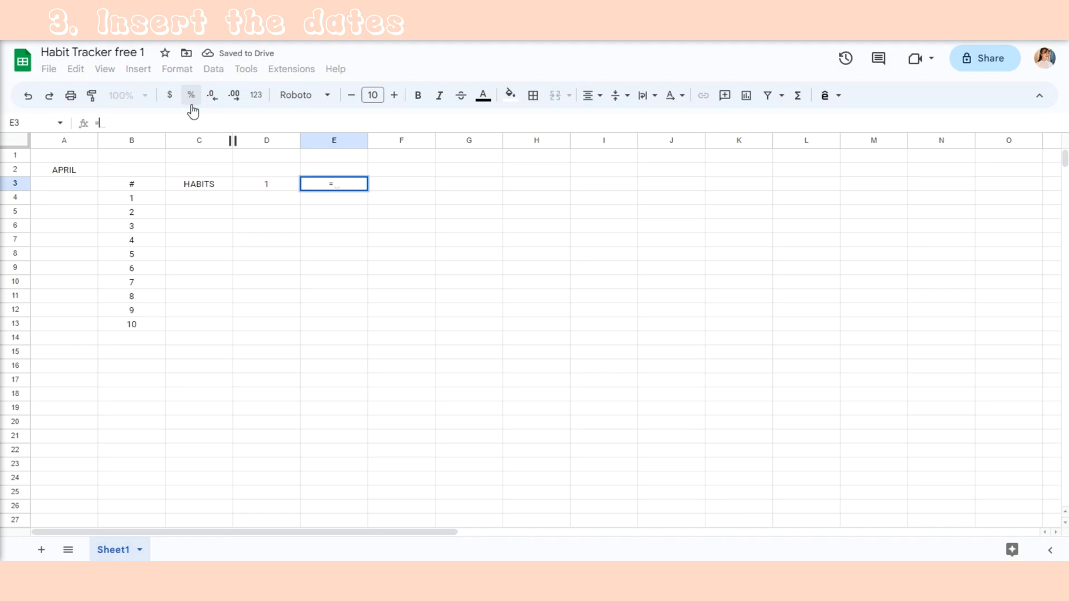
pyautogui.click(256, 185)
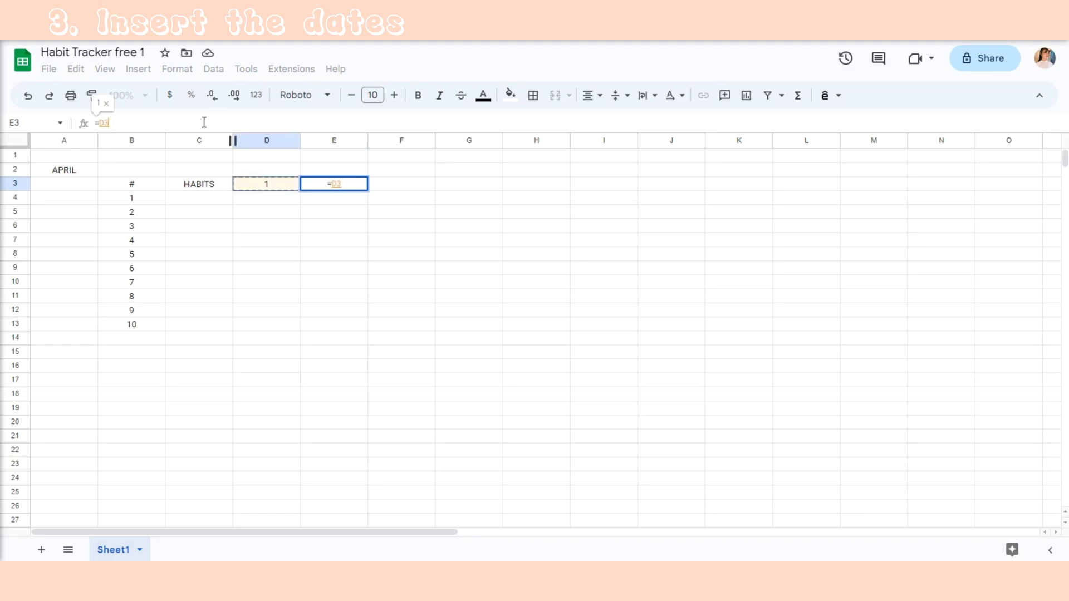
pyautogui.write('+1')
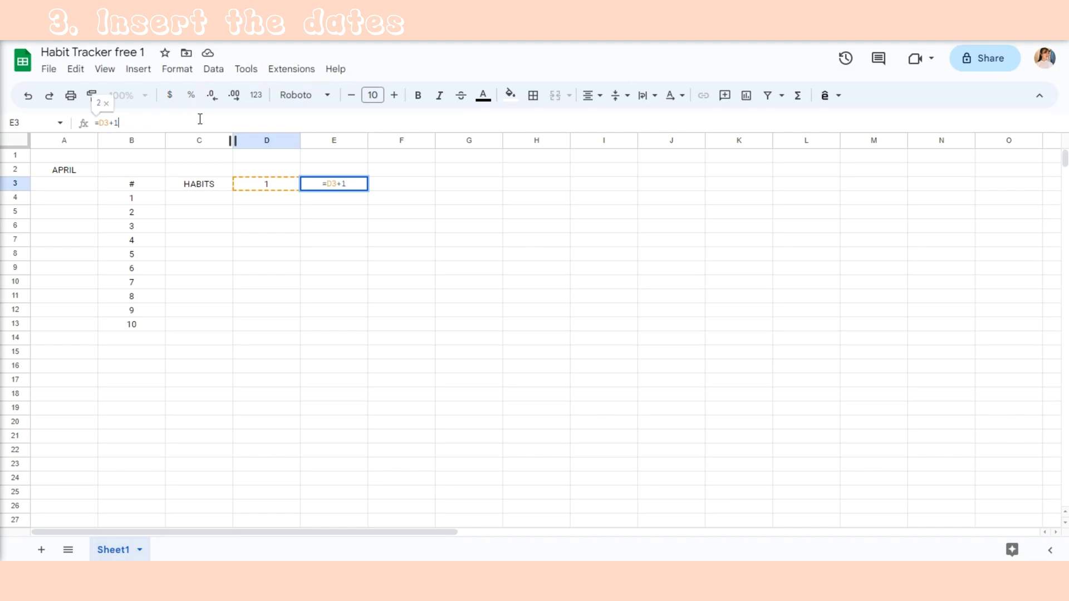
pyautogui.press('Return')
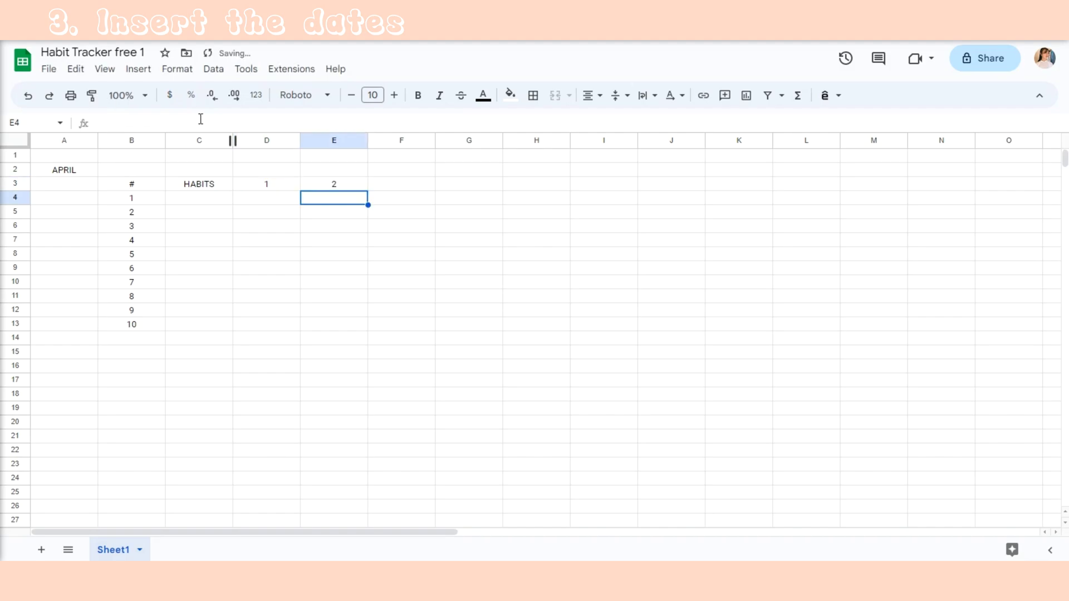
pyautogui.click(335, 185)
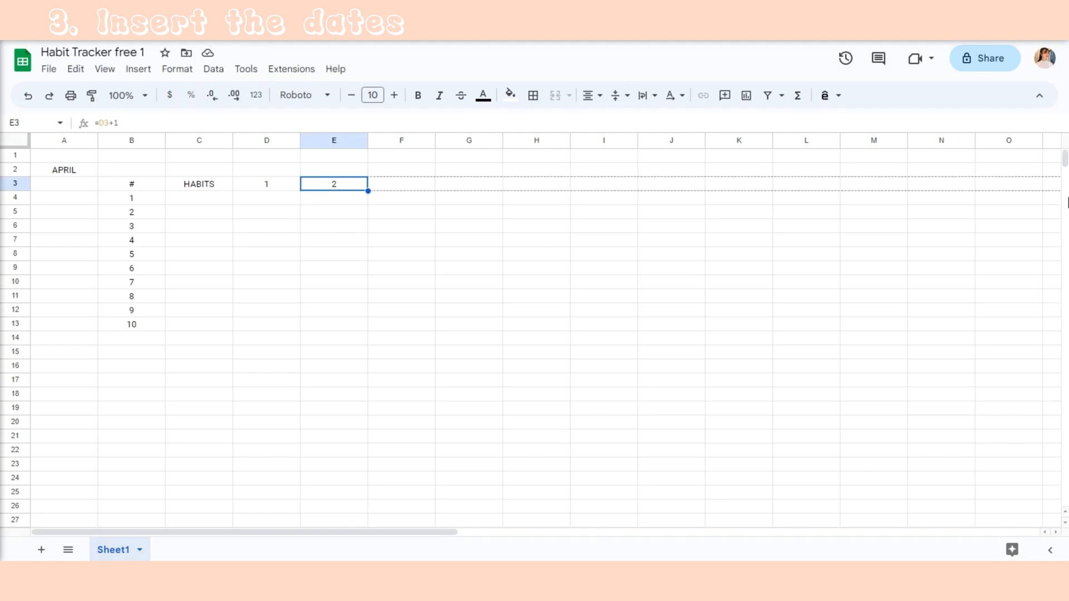
pyautogui.moveTo(365, 192); pyautogui.dragTo(941, 189)
# - Narrow the date columns D through AG together so they just fit the day numbers
pyautogui.click(928, 137)
pyautogui.moveTo(560, 532); pyautogui.dragTo(182, 534)
pyautogui.keyDown('shift'); pyautogui.click(206, 145); pyautogui.keyUp('shift')
pyautogui.moveTo(233, 140); pyautogui.dragTo(186, 141)
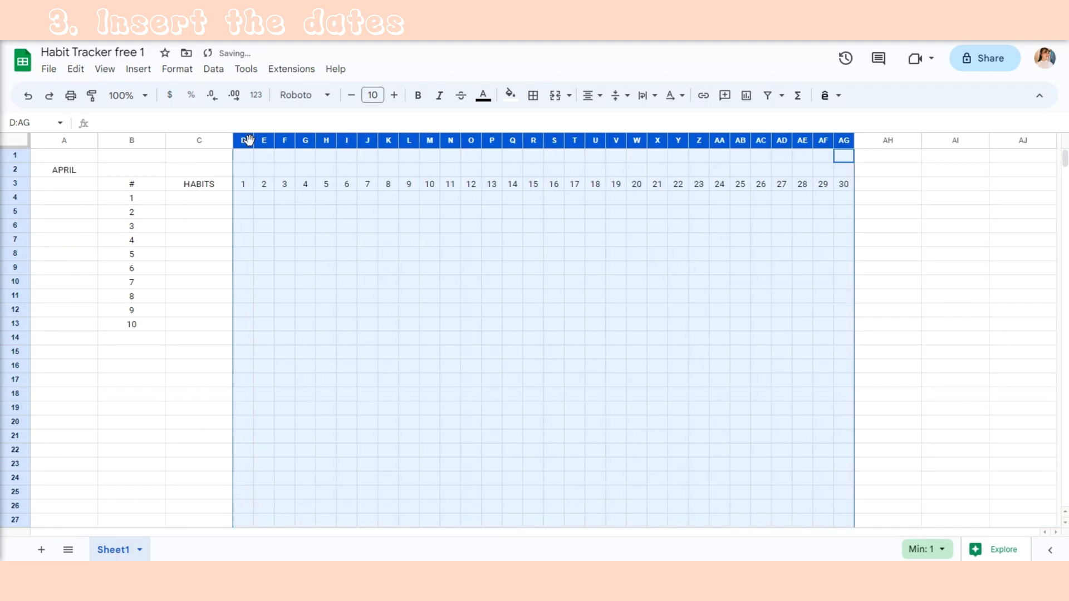
pyautogui.click(305, 212)
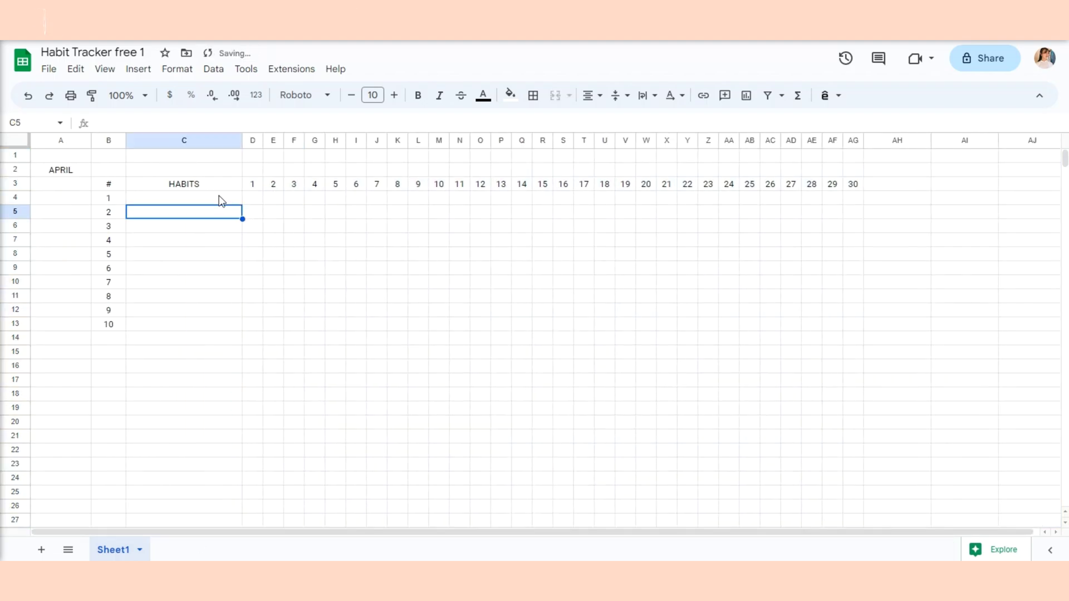
pyautogui.click(220, 199)
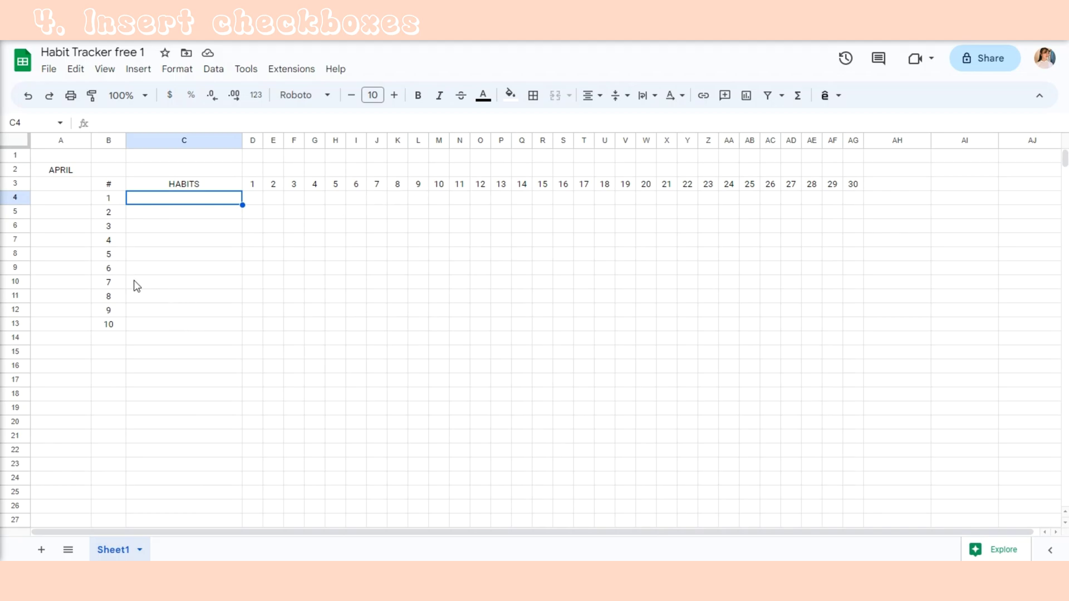
# - Insert checkboxes below the dates in D4:AG14 and reduce their font size to 9
pyautogui.moveTo(251, 198); pyautogui.dragTo(420, 326)
pyautogui.moveTo(504, 338); pyautogui.dragTo(853, 346)
pyautogui.click(138, 70)
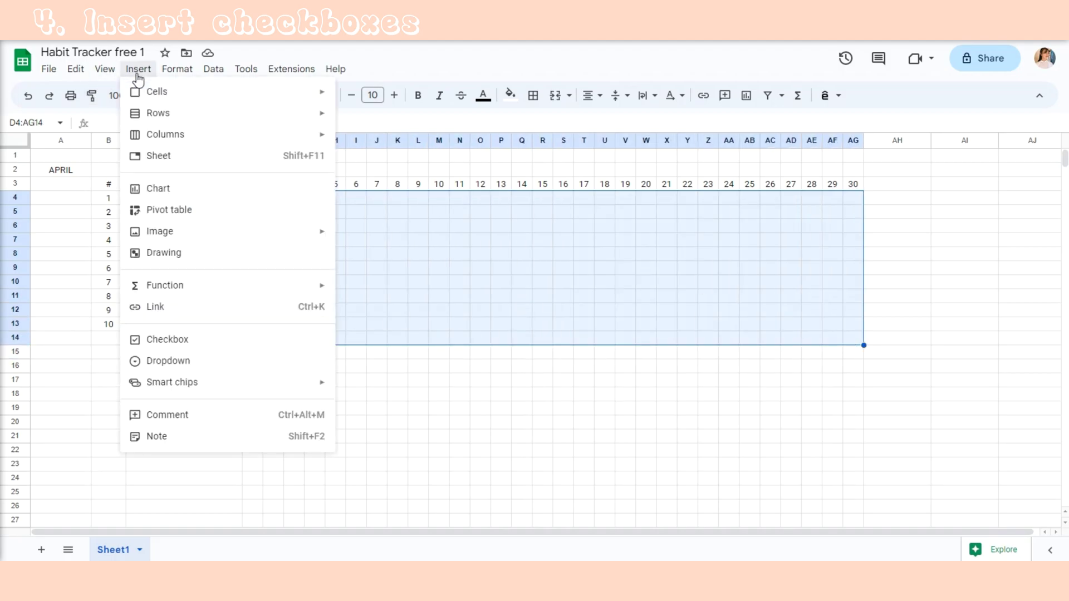
pyautogui.click(190, 345)
pyautogui.click(351, 96)
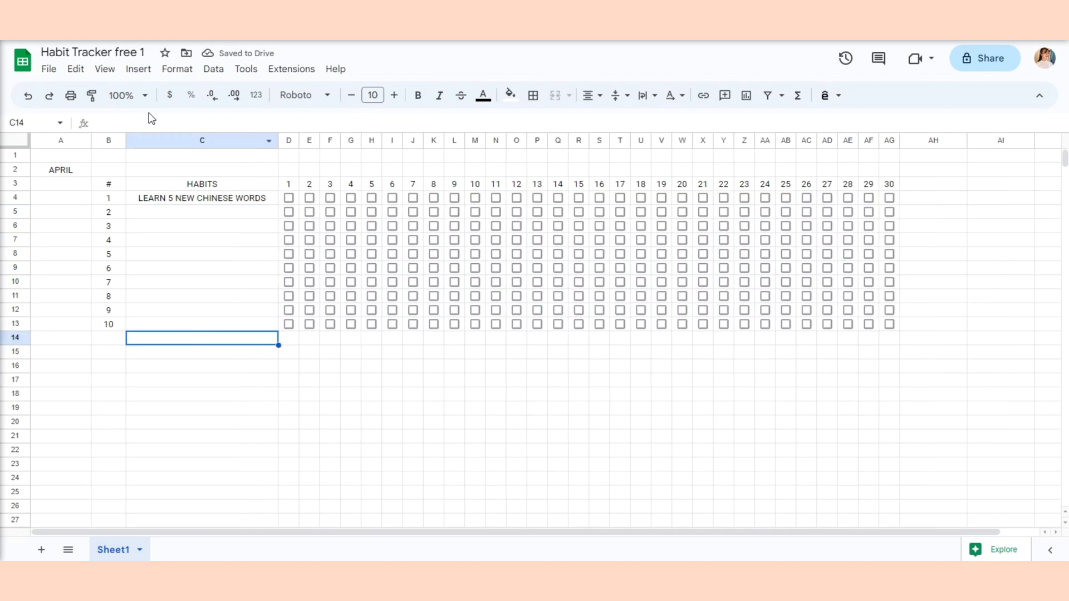
# - Count the listed habits in C14 with the formula =COUNTA(C4:C13)
pyautogui.write('=C')
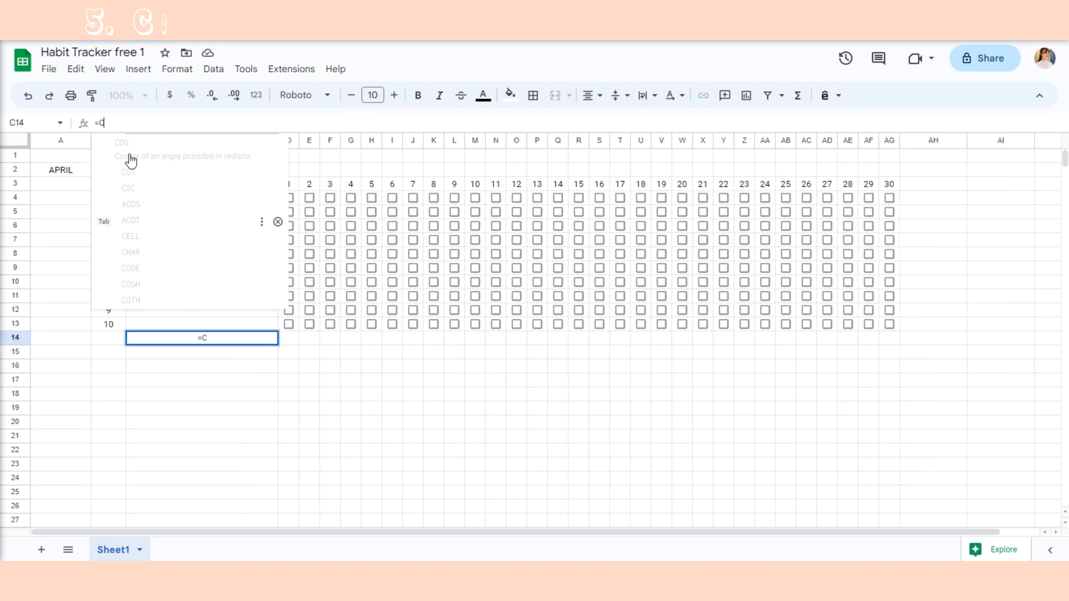
pyautogui.write('OUNTA')
pyautogui.click(203, 198)
pyautogui.click(202, 338)
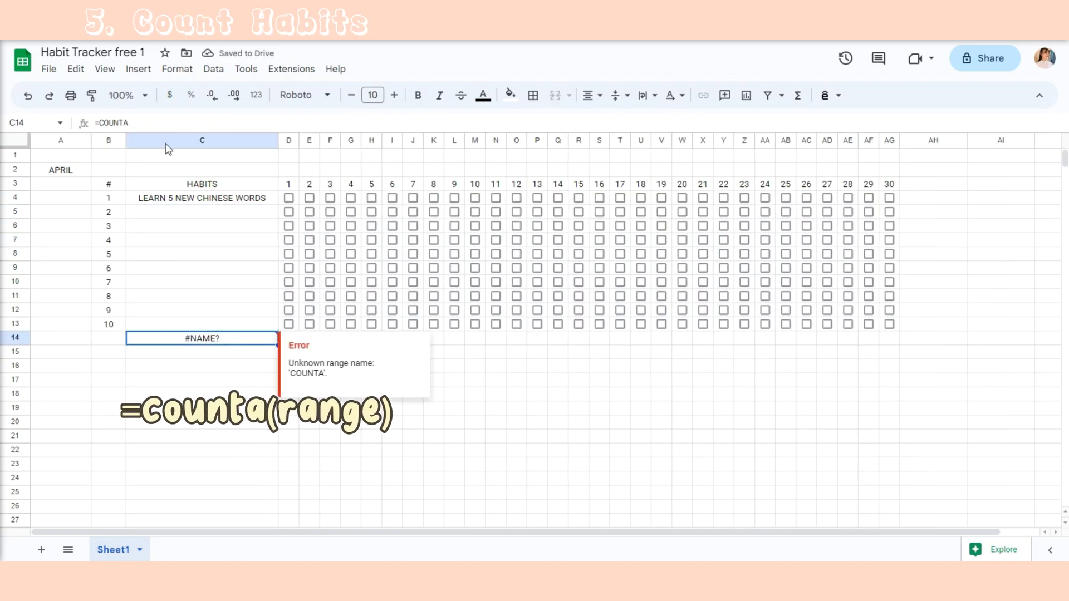
pyautogui.click(153, 121)
pyautogui.write('(')
pyautogui.moveTo(140, 200); pyautogui.dragTo(145, 323)
pyautogui.write(')')
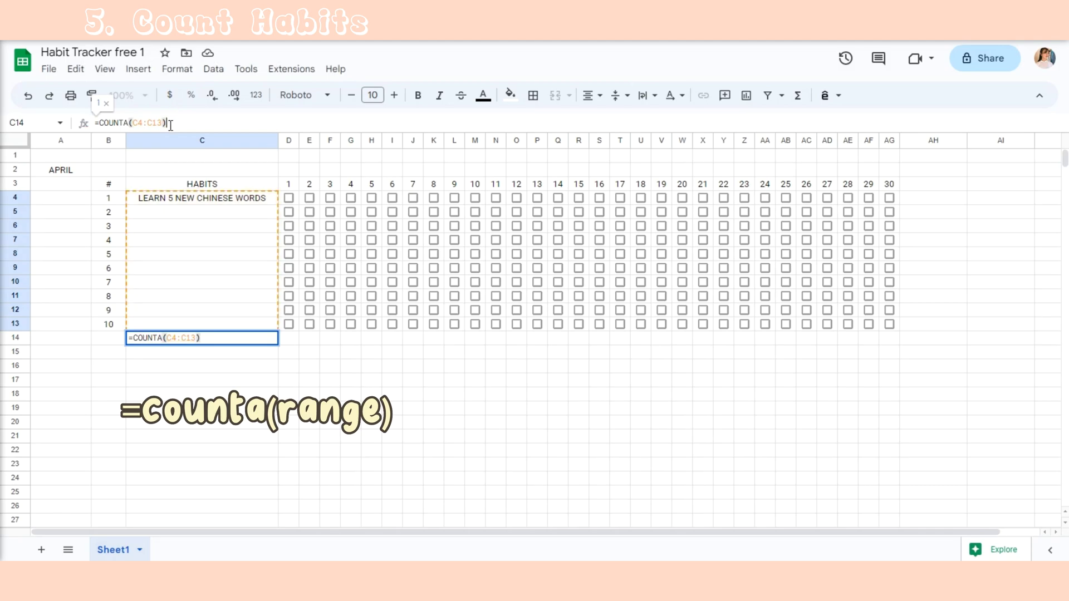
pyautogui.press('Return')
# - Enter "DO YOGA" as the second habit in C5 and check the habit count in C14
pyautogui.click(215, 213)
pyautogui.write('dO')
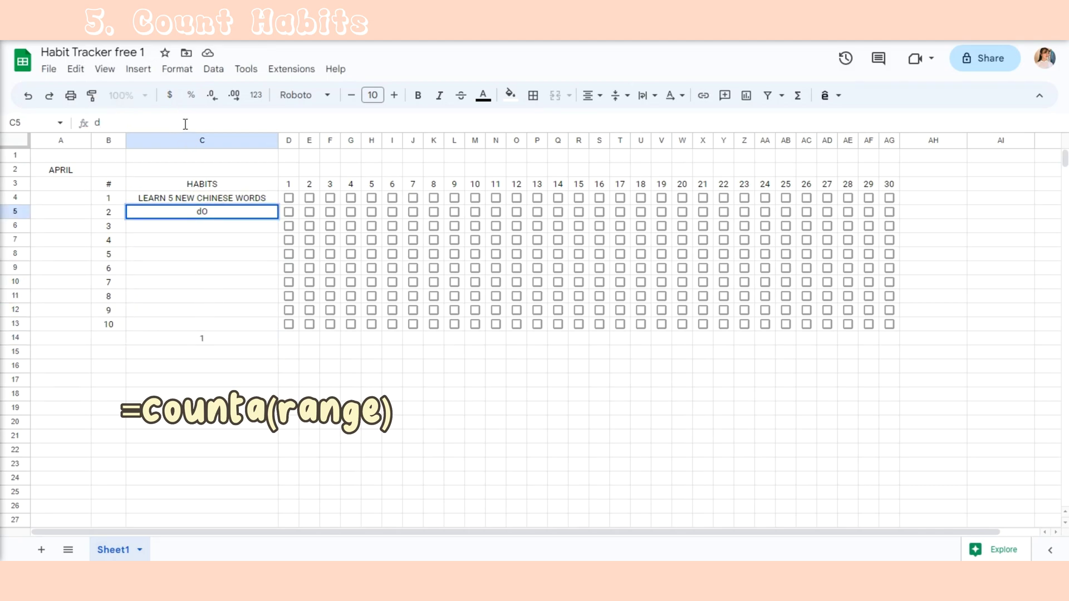
pyautogui.write(' YOGA')
pyautogui.press('Return')
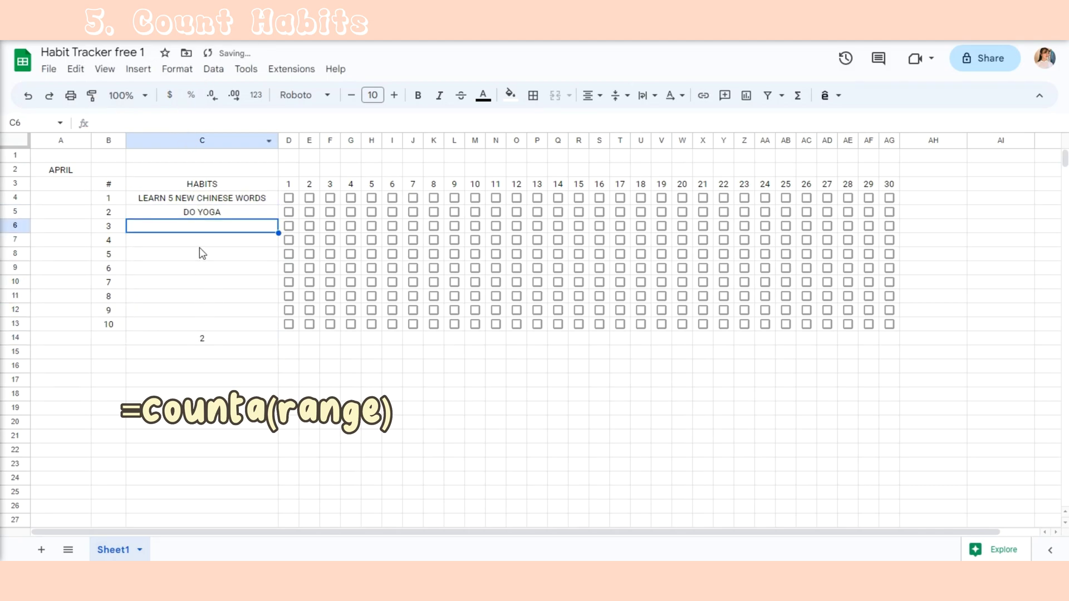
pyautogui.click(217, 201)
pyautogui.click(203, 339)
# - Add the column heading "COMPLETED" in AH3, after the last date
pyautogui.click(914, 177)
pyautogui.click(276, 116)
pyautogui.write('CO')
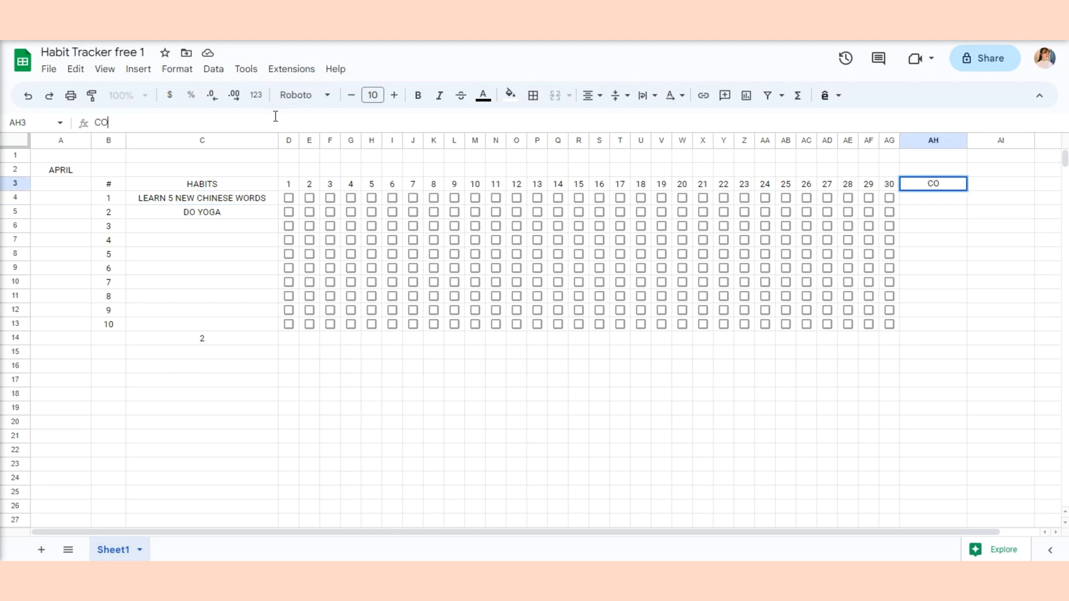
pyautogui.write('MPLETED')
pyautogui.click(933, 199)
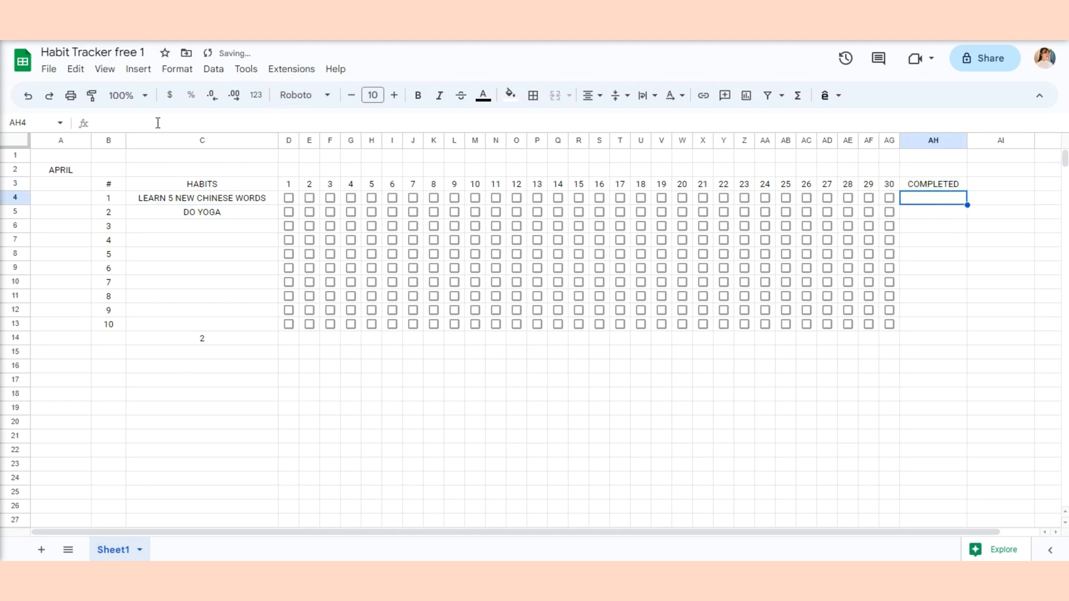
# - Count the ticked days in AH4 with =COUNTIF(D4:AG4,TRUE) and fill the formula down to AH13
pyautogui.click(157, 123)
pyautogui.write('=COUNTIF(')
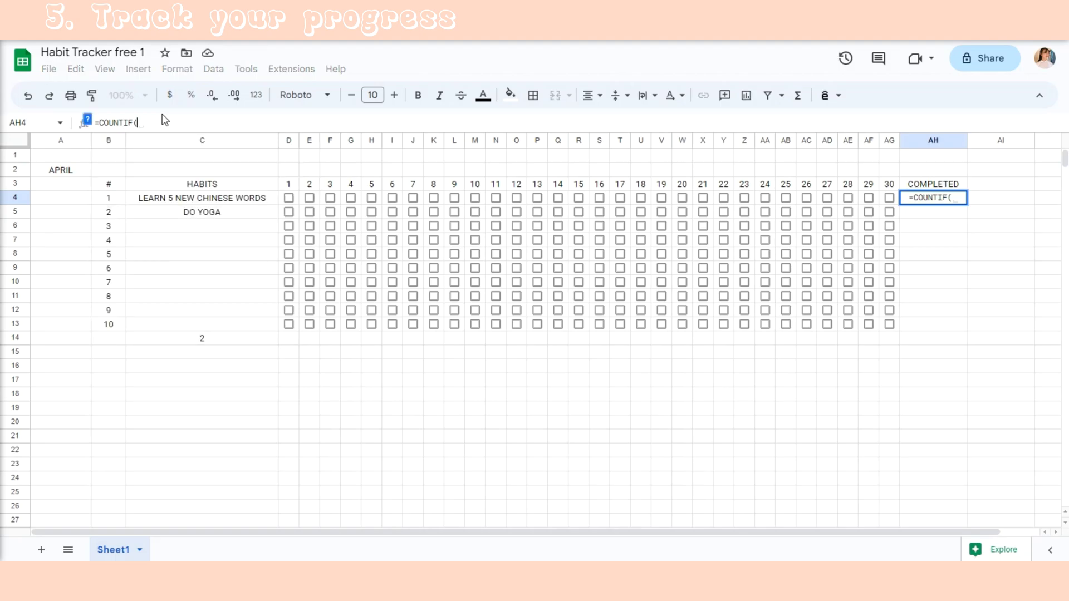
pyautogui.moveTo(287, 198); pyautogui.dragTo(889, 198)
pyautogui.write(',')
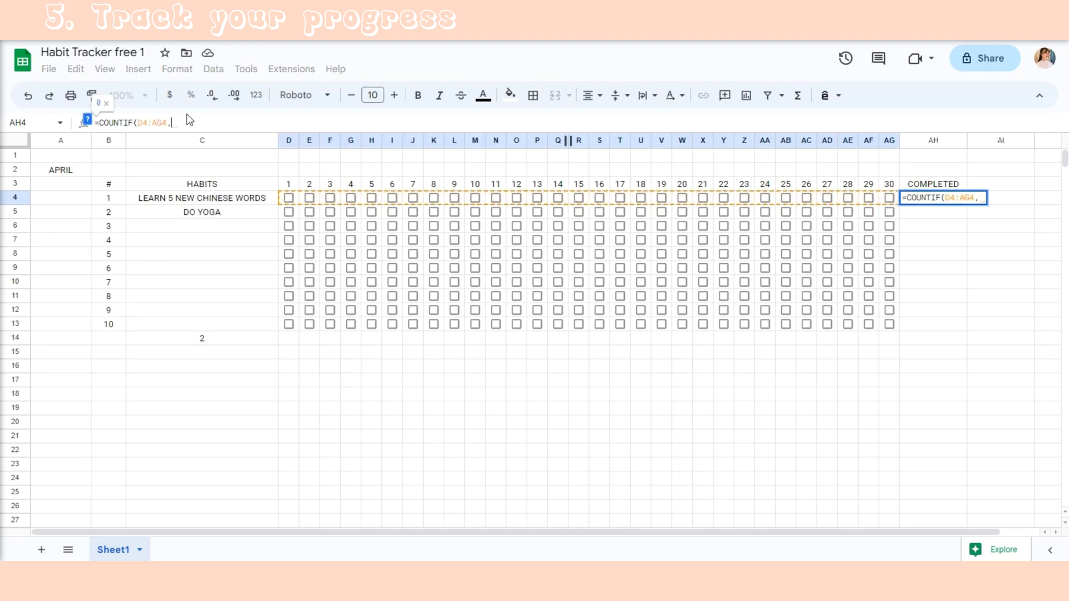
pyautogui.write('TRUE')
pyautogui.press('Return')
pyautogui.press('Up')
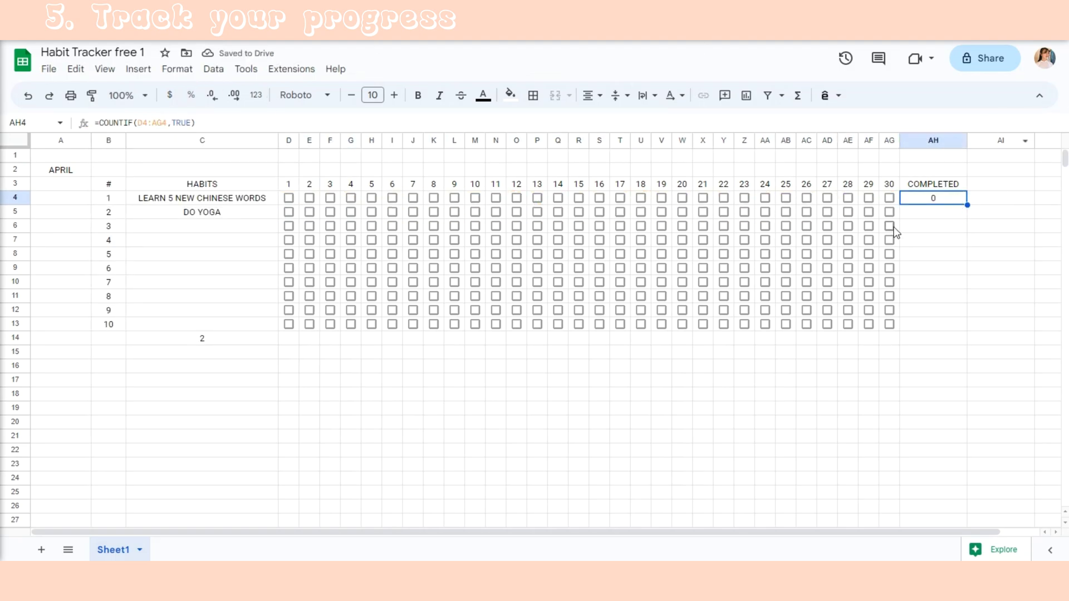
pyautogui.moveTo(967, 205); pyautogui.dragTo(955, 324)
pyautogui.click(991, 229)
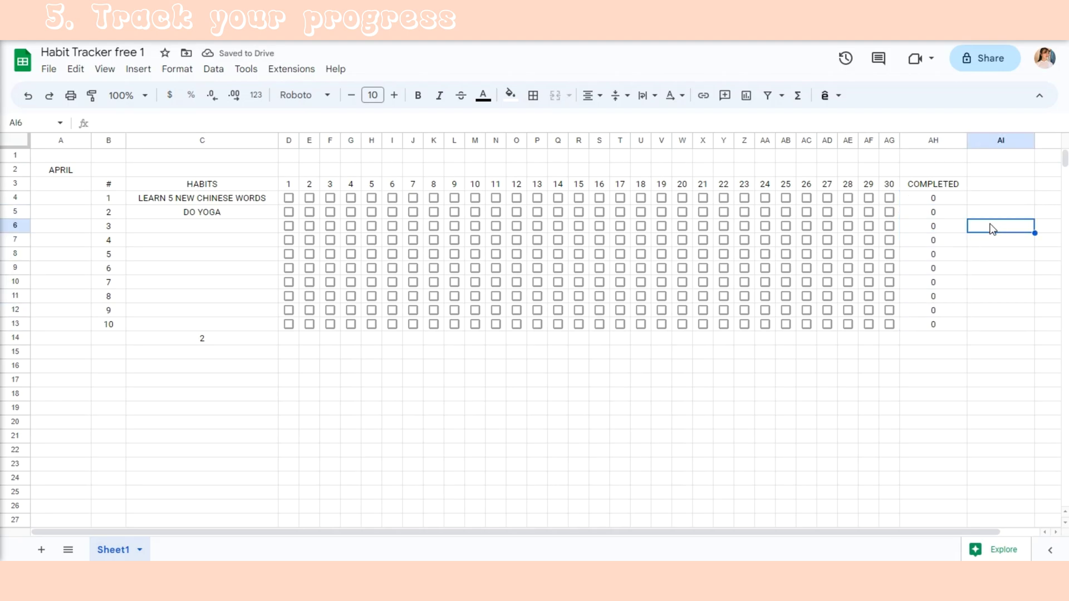
# - Tick days 1 and 2 for both the Chinese words habit and the yoga habit
pyautogui.click(289, 198)
pyautogui.click(303, 197)
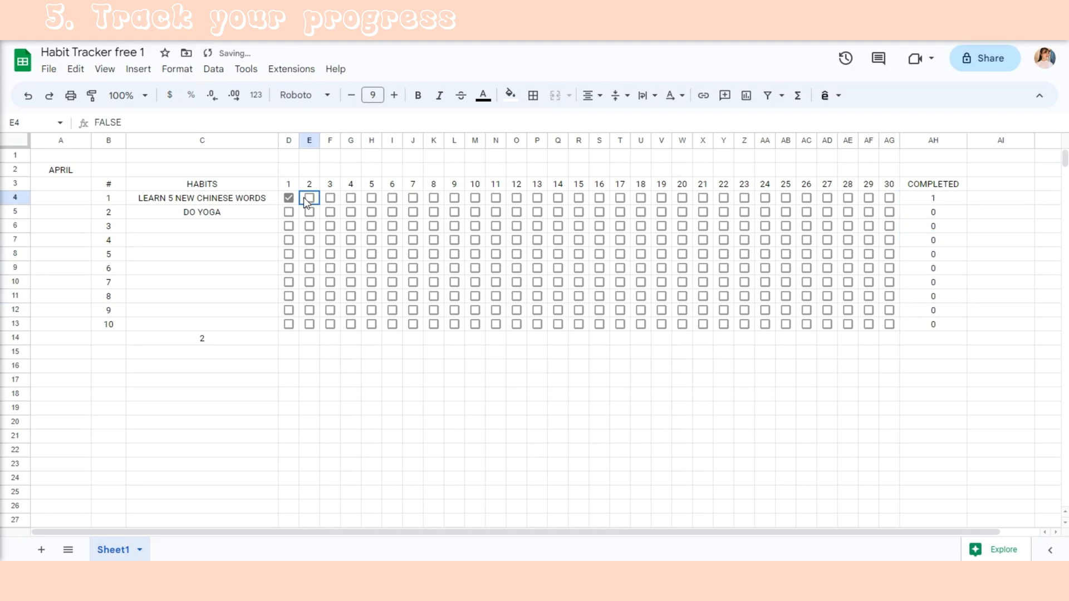
pyautogui.click(306, 197)
pyautogui.click(288, 211)
pyautogui.click(309, 211)
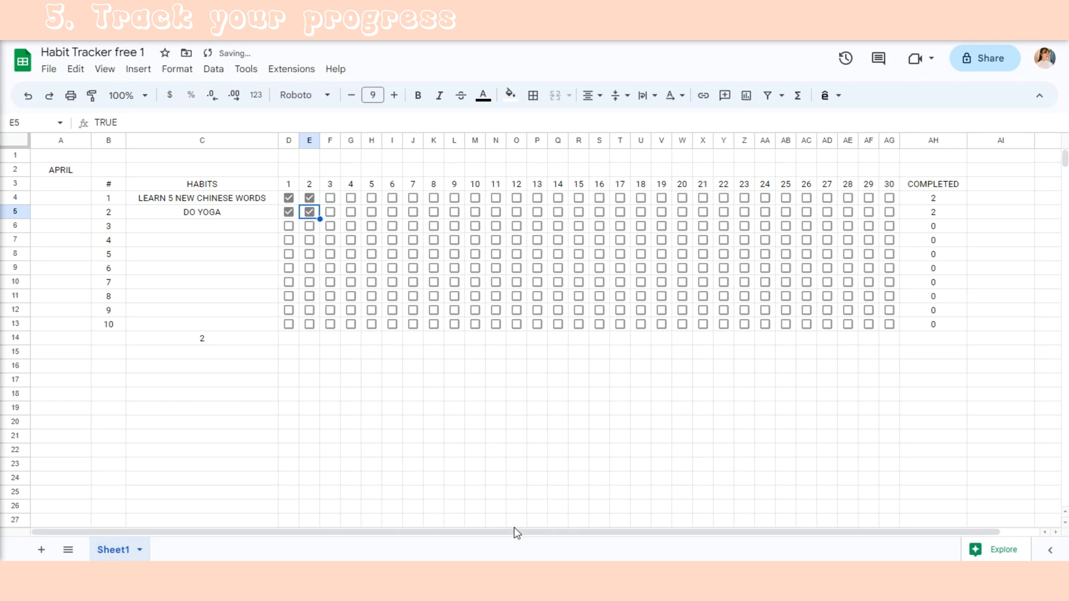
pyautogui.moveTo(513, 531); pyautogui.dragTo(551, 532)
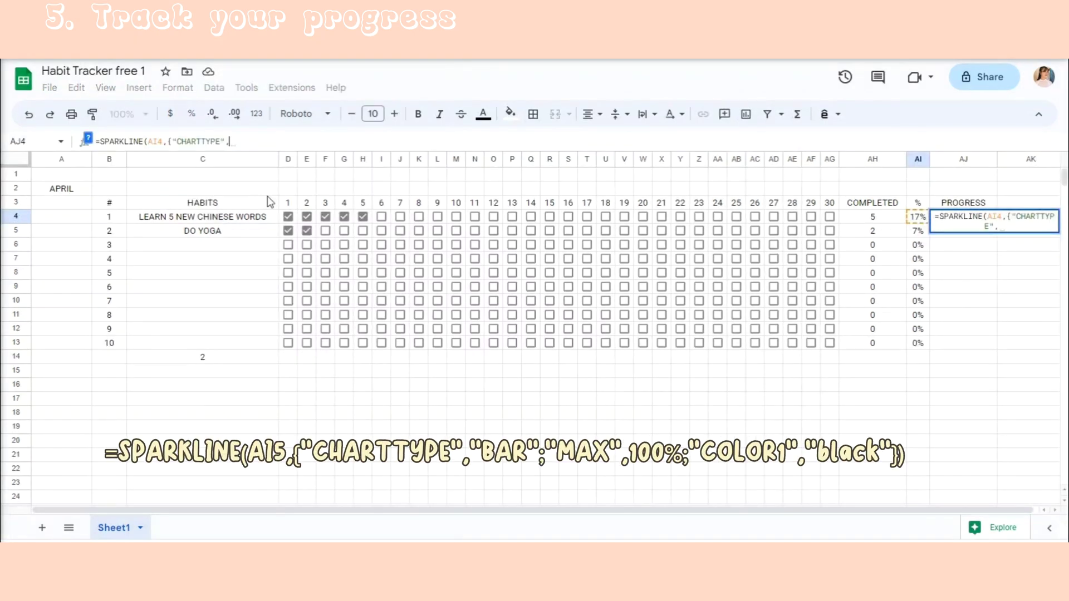
# - Complete the AJ4 progress bar formula as =SPARKLINE(AI4,{"CHARTTYPE","BAR";"MAX",100%;"COLOR1","BLACK"})
pyautogui.write('R')
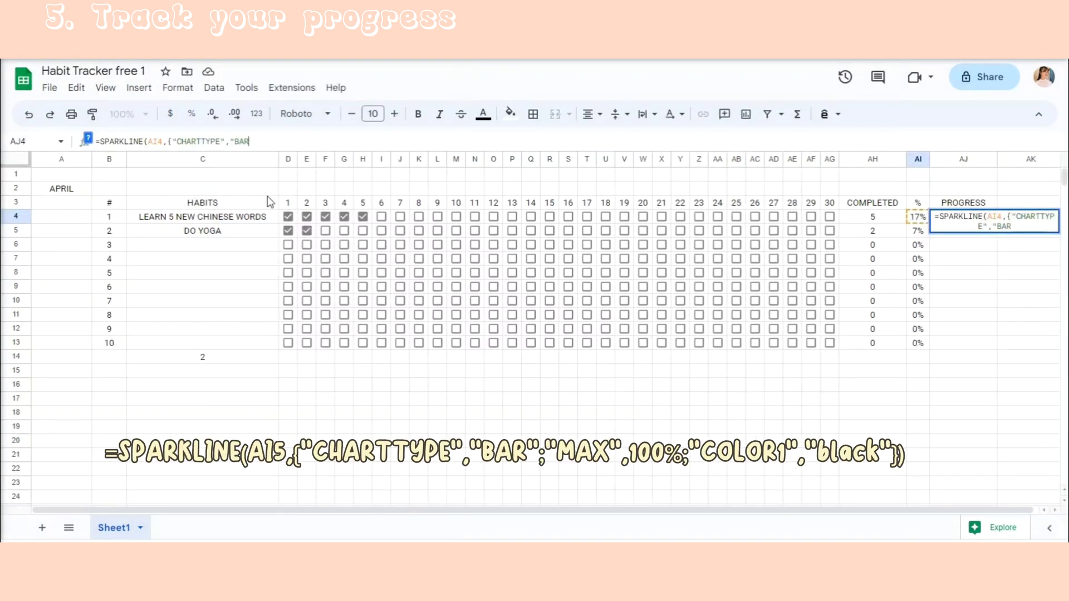
pyautogui.write('";')
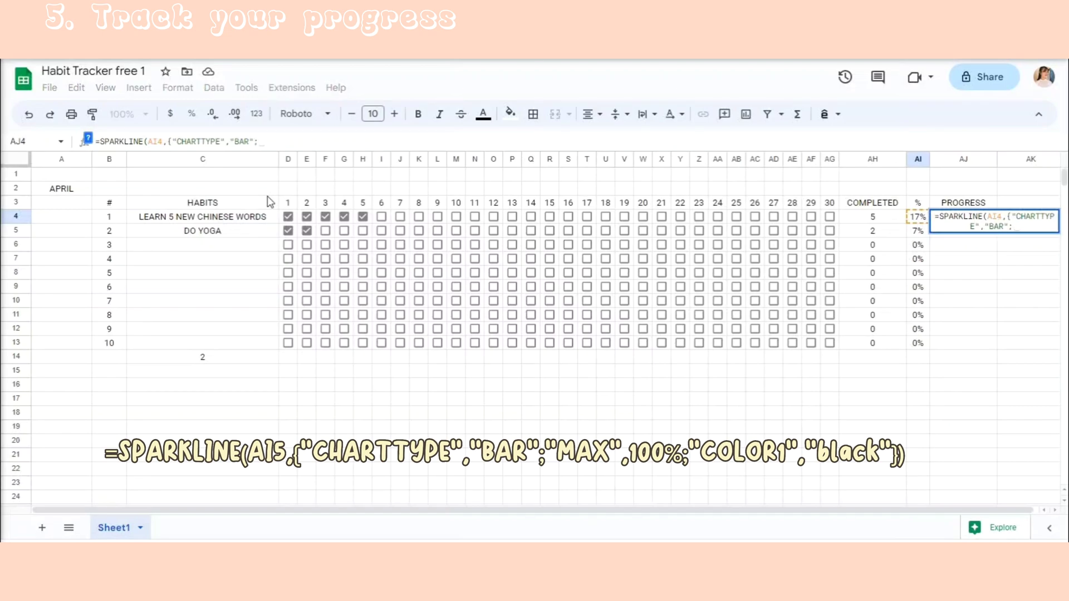
pyautogui.write('"')
pyautogui.write('MAX')
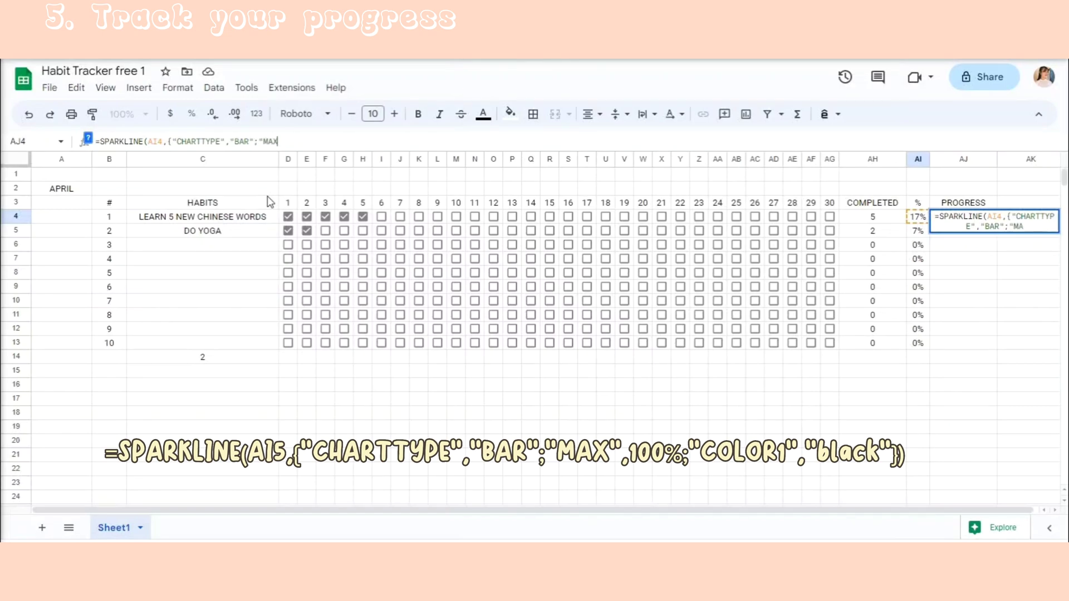
pyautogui.write('",100%')
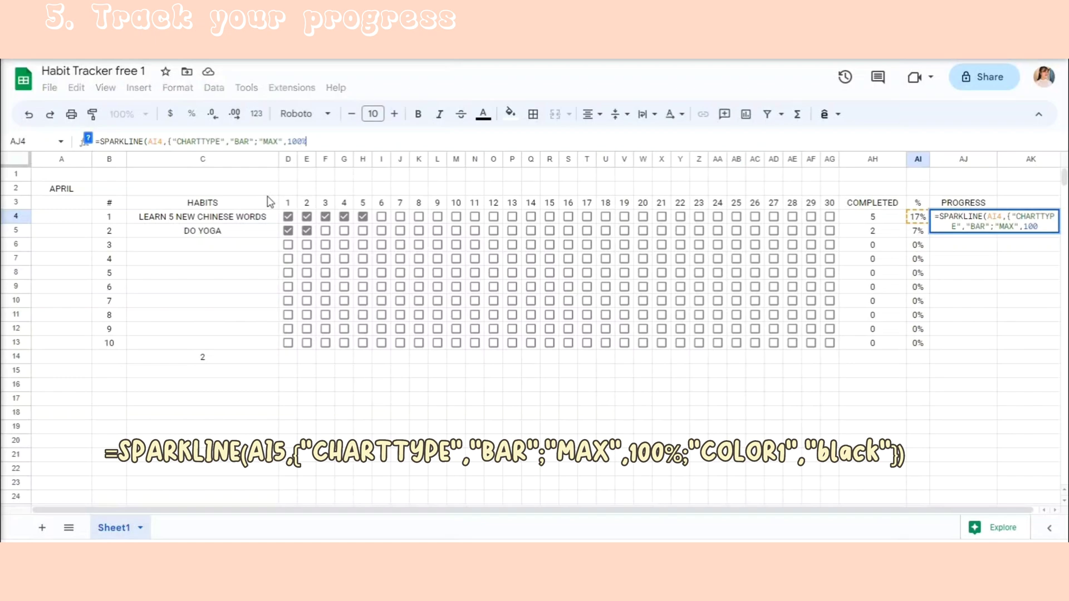
pyautogui.write(';')
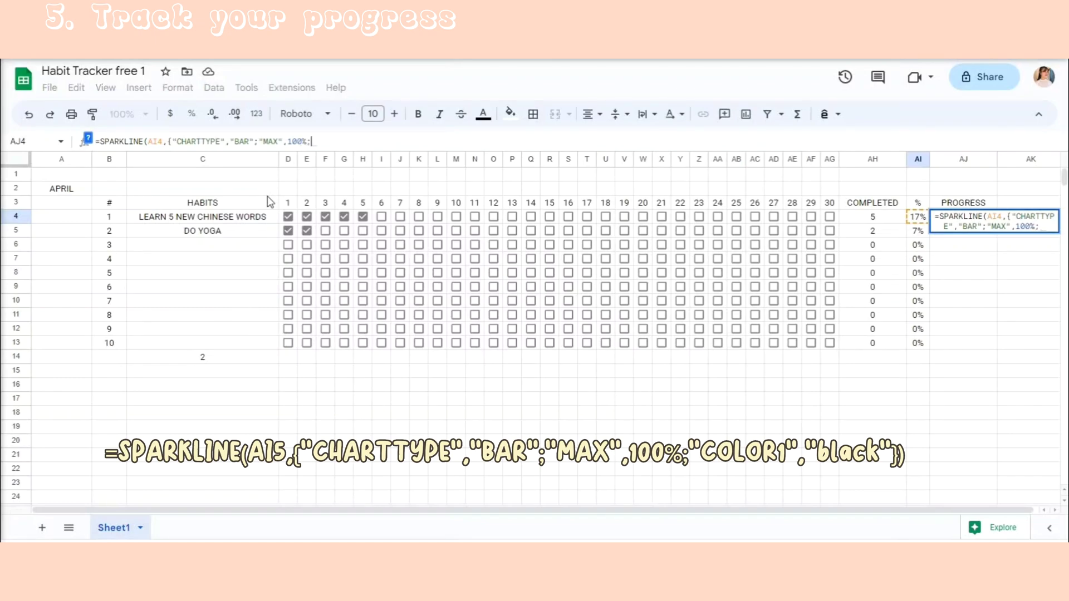
pyautogui.write('"C')
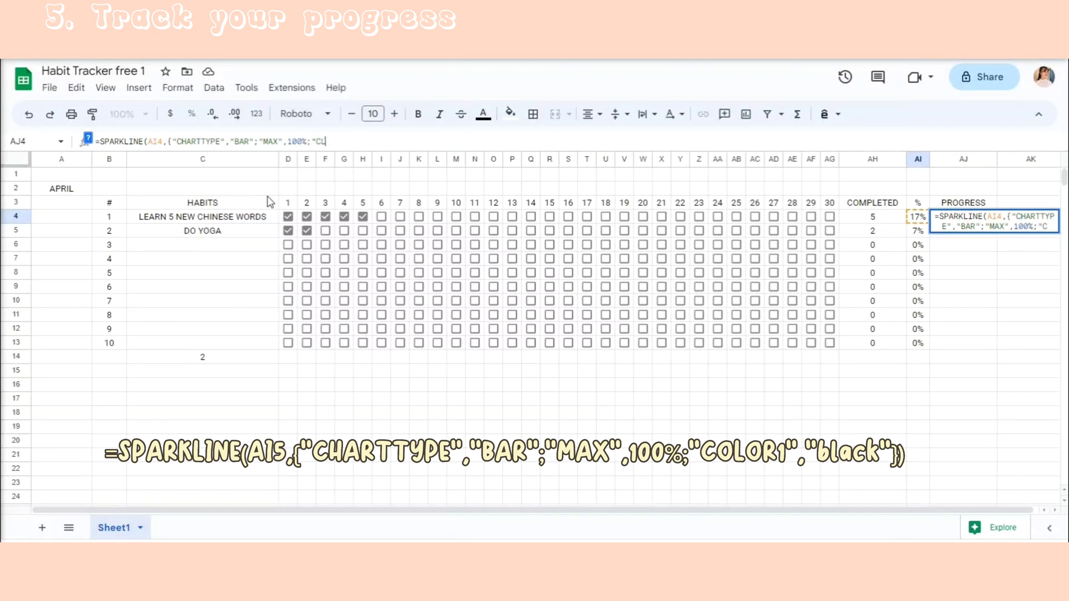
pyautogui.write('OLOR1')
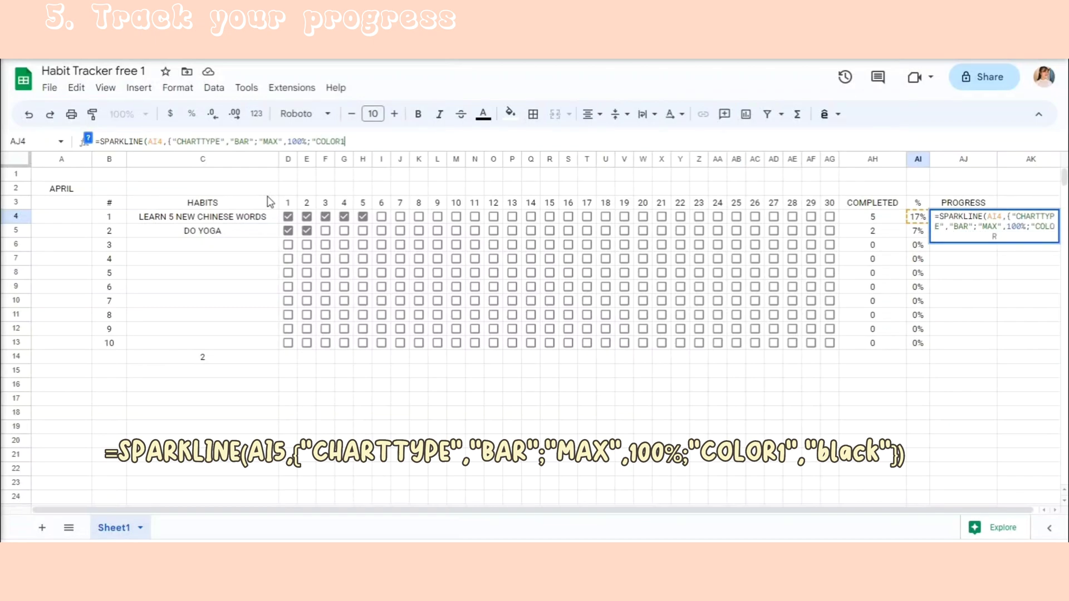
pyautogui.write('","BLACK"})')
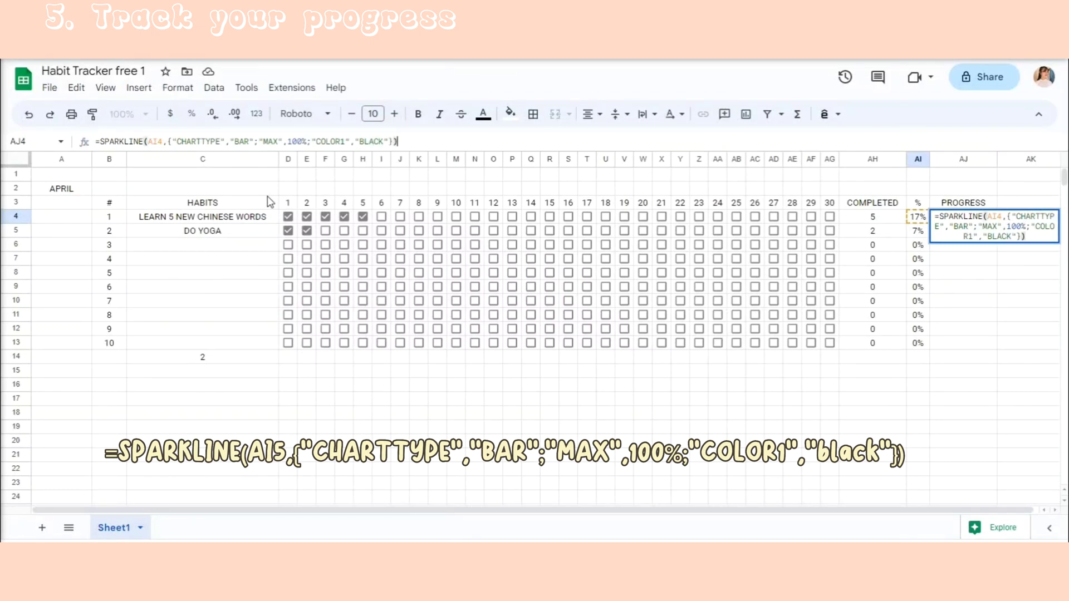
pyautogui.press('Return')
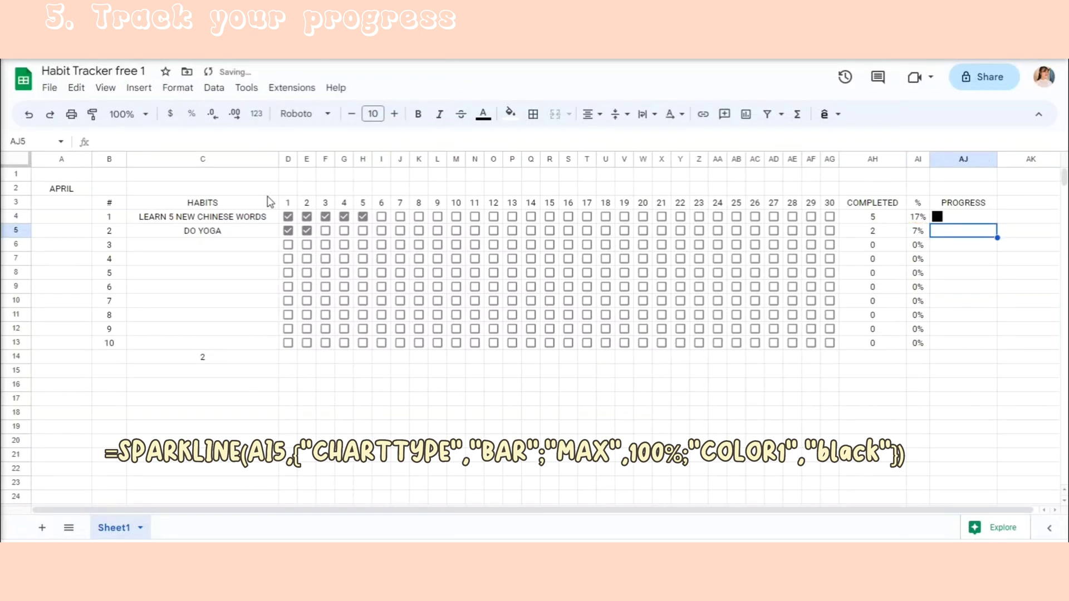
# - Fill the sparkline formula from AJ4 down to AJ13 for all ten habits
pyautogui.click(949, 220)
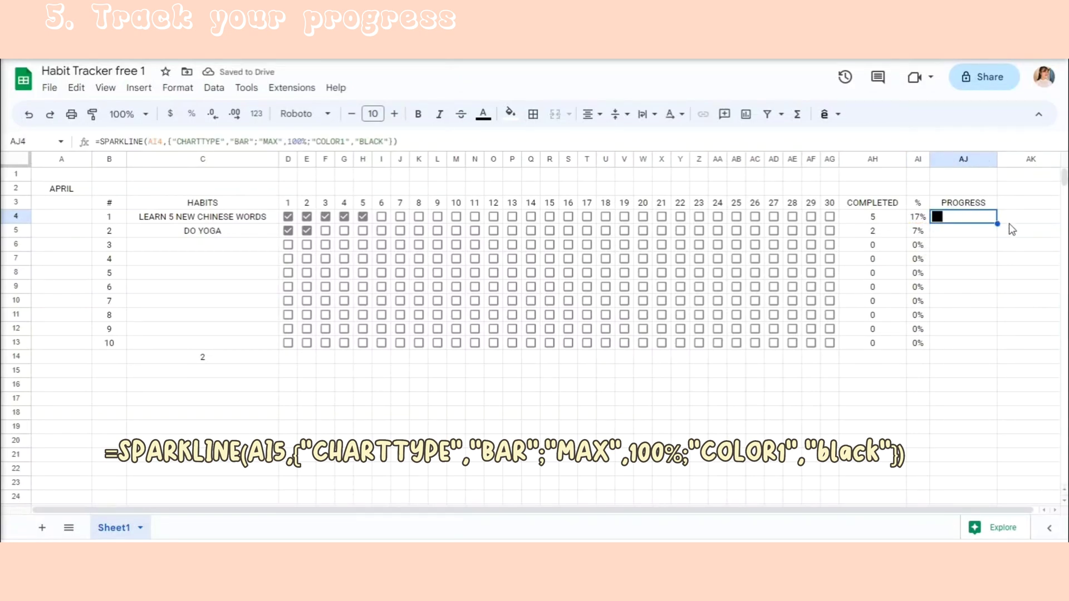
pyautogui.moveTo(996, 223); pyautogui.dragTo(980, 347)
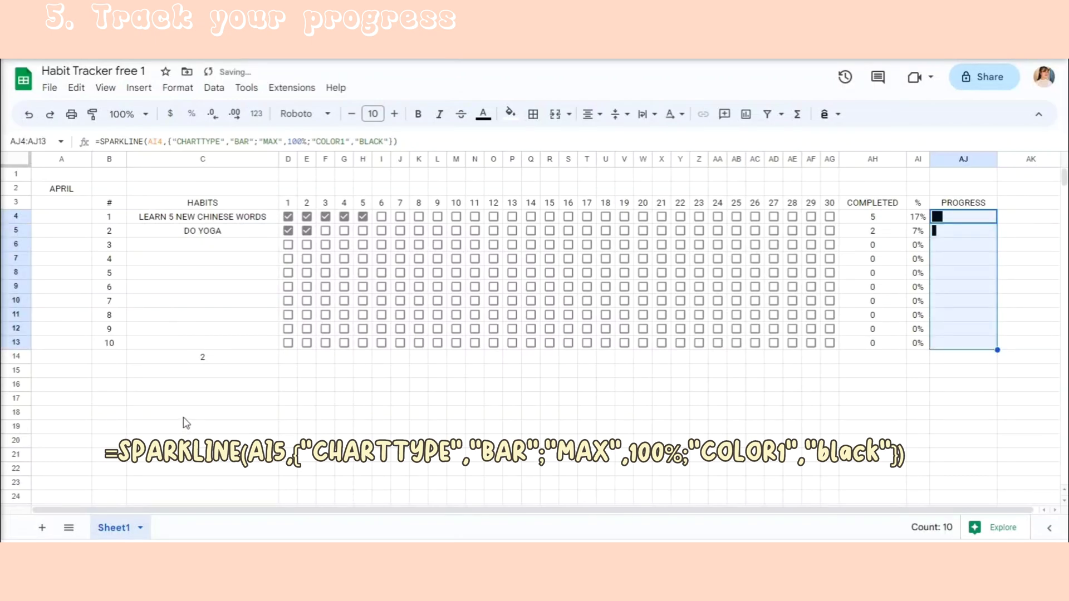
pyautogui.click(464, 401)
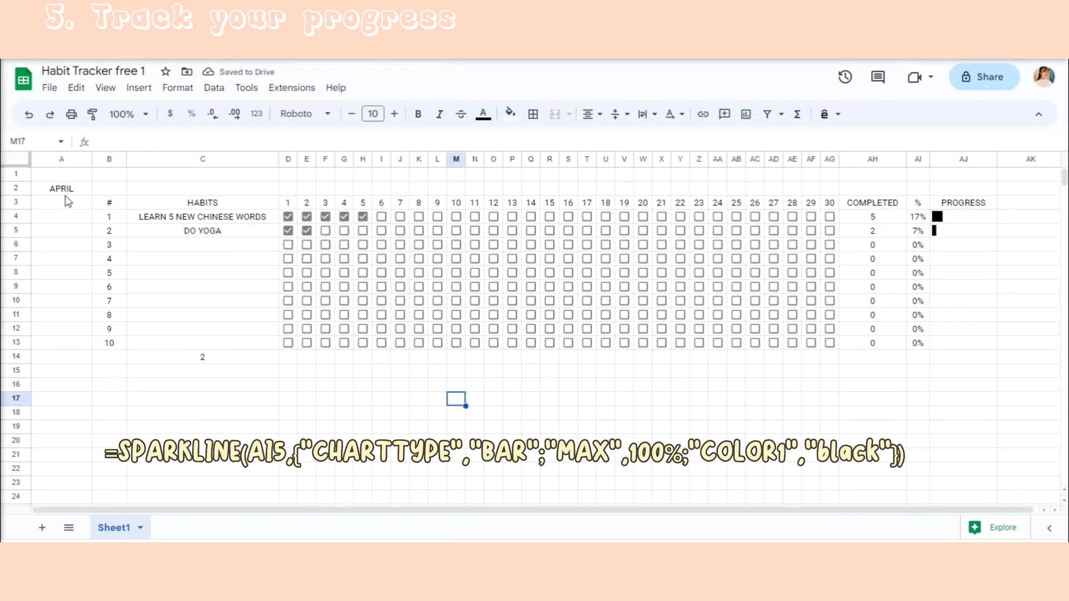
# - Bold the header row B3:AJ3 and the habit numbers and names down to row 14
pyautogui.moveTo(105, 207); pyautogui.dragTo(964, 211)
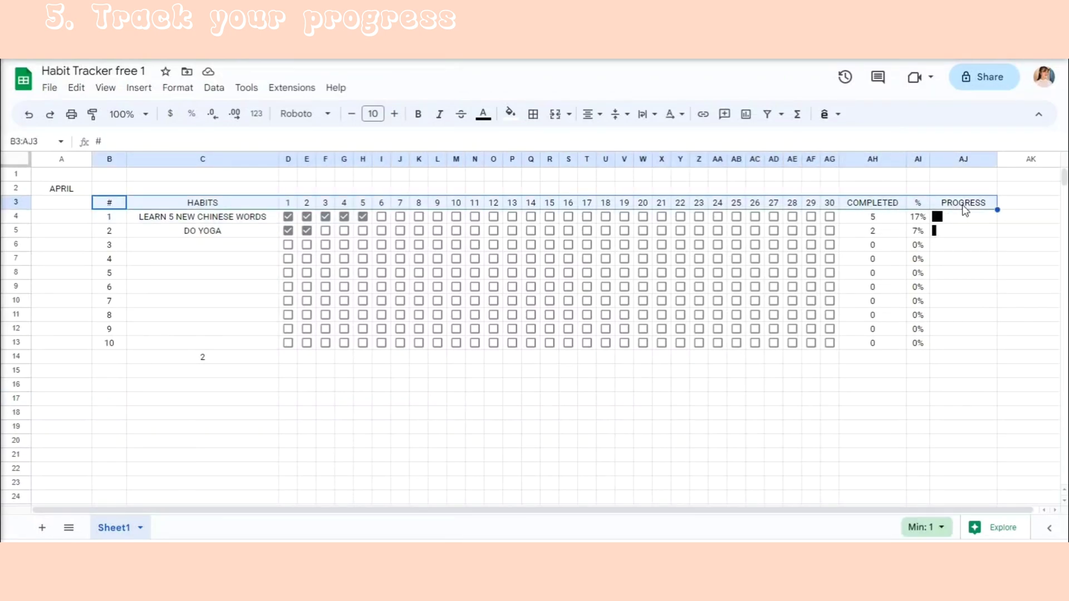
pyautogui.click(418, 117)
pyautogui.click(161, 207)
pyautogui.moveTo(123, 207); pyautogui.dragTo(244, 368)
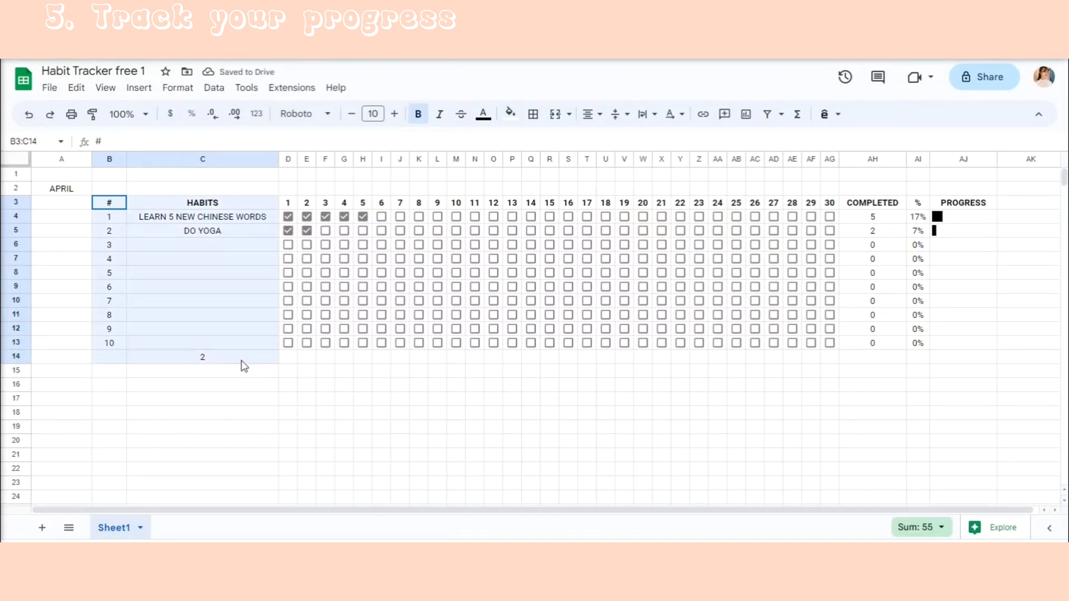
pyautogui.click(419, 118)
pyautogui.click(206, 416)
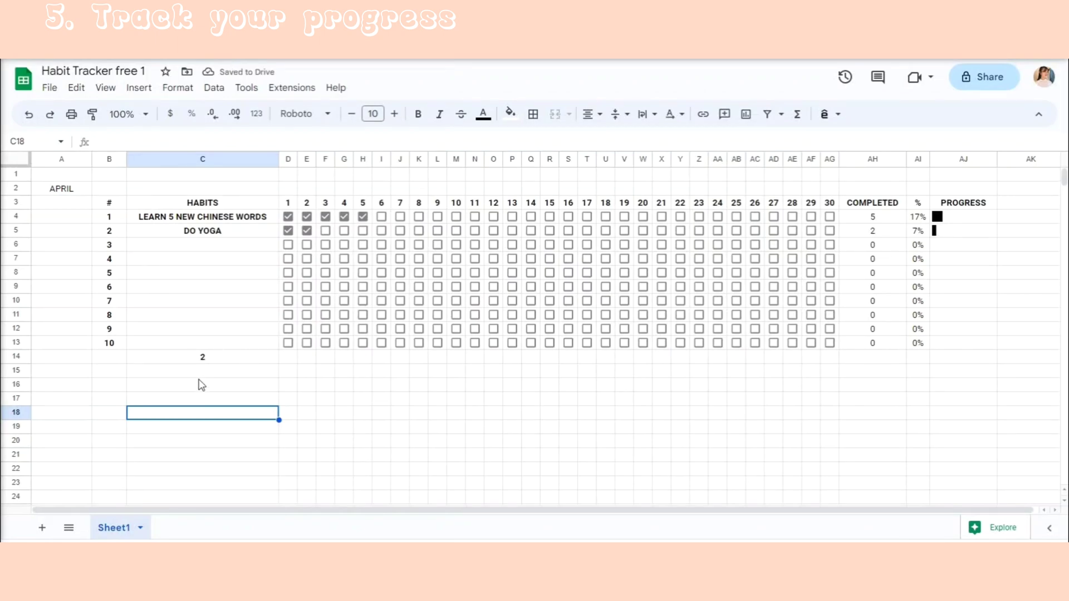
pyautogui.click(169, 359)
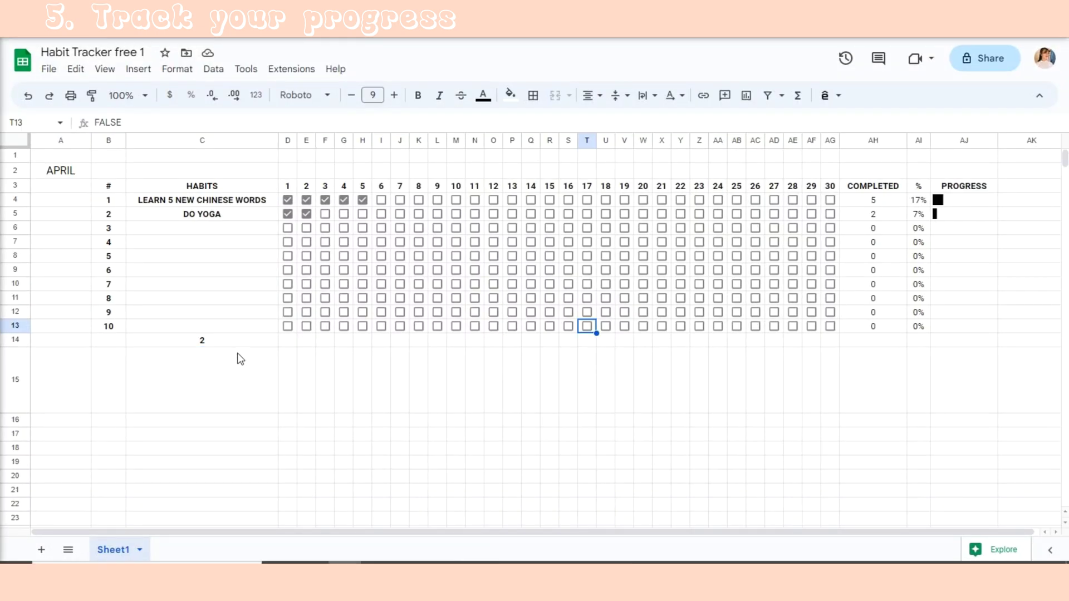
# - Add a new blank sheet to the spreadsheet, next to Sheet1
pyautogui.click(229, 367)
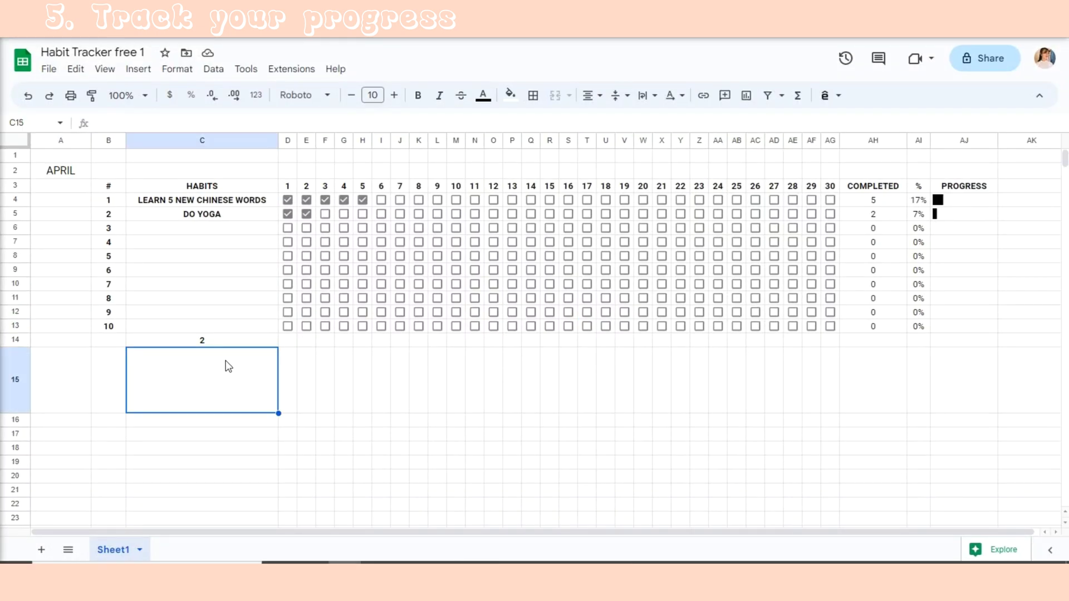
pyautogui.rightClick(104, 547)
pyautogui.moveTo(166, 372)
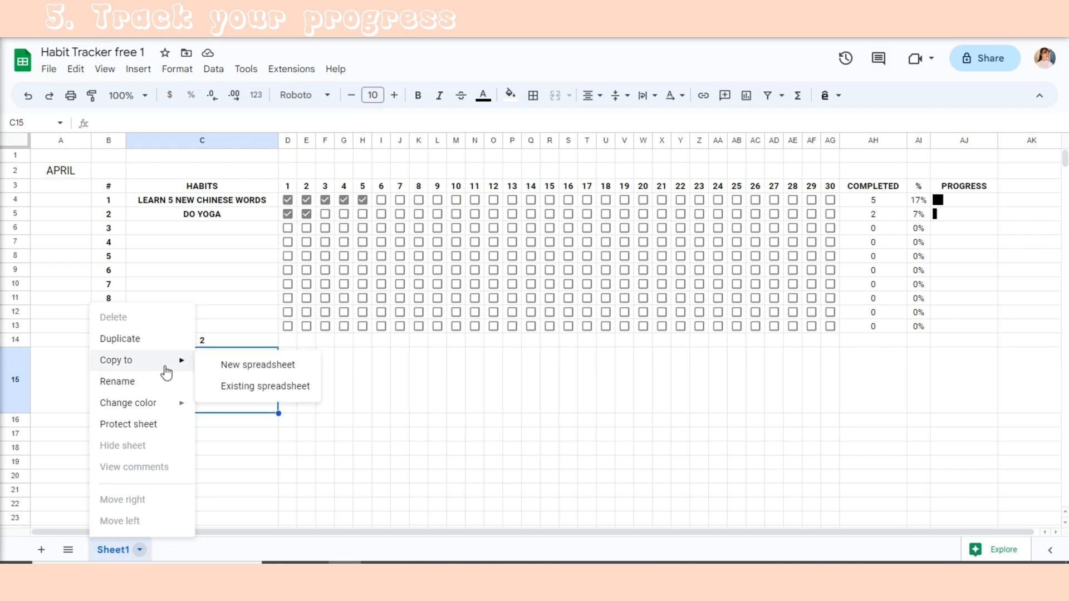
pyautogui.click(60, 552)
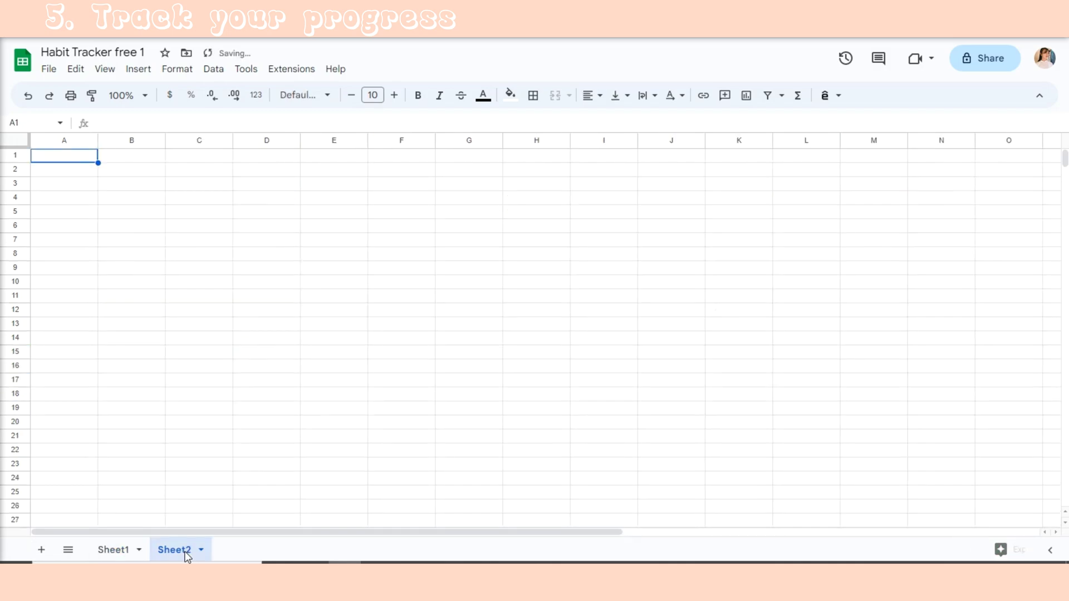
# - Insert the empty flowerpot picture Untitled-8-01 from the computer as an in-cell image in A1 of Sheet2
pyautogui.click(50, 70)
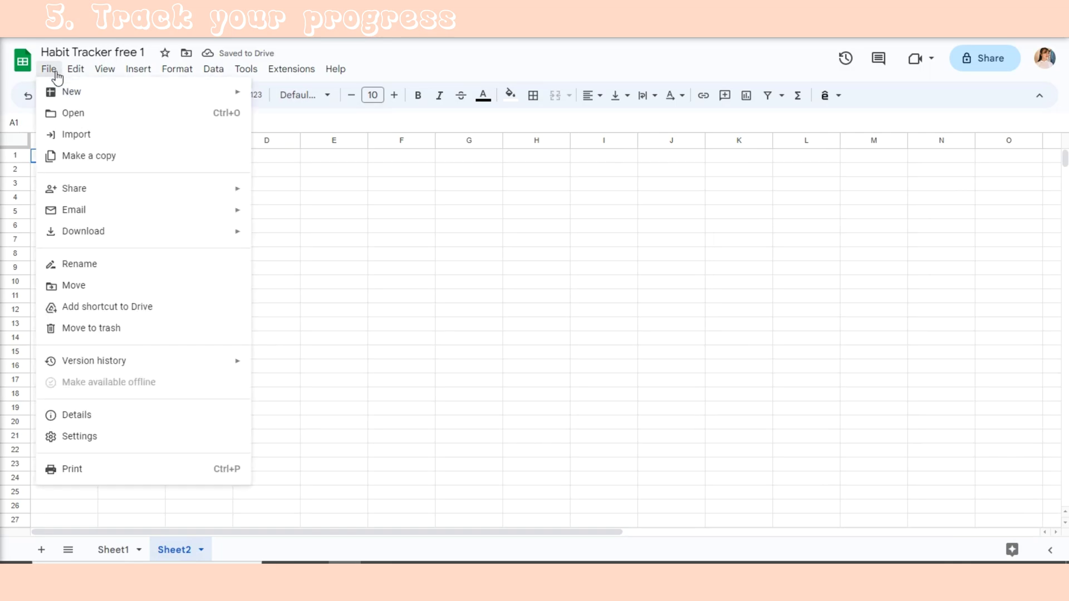
pyautogui.click(133, 70)
pyautogui.click(134, 71)
pyautogui.moveTo(191, 237)
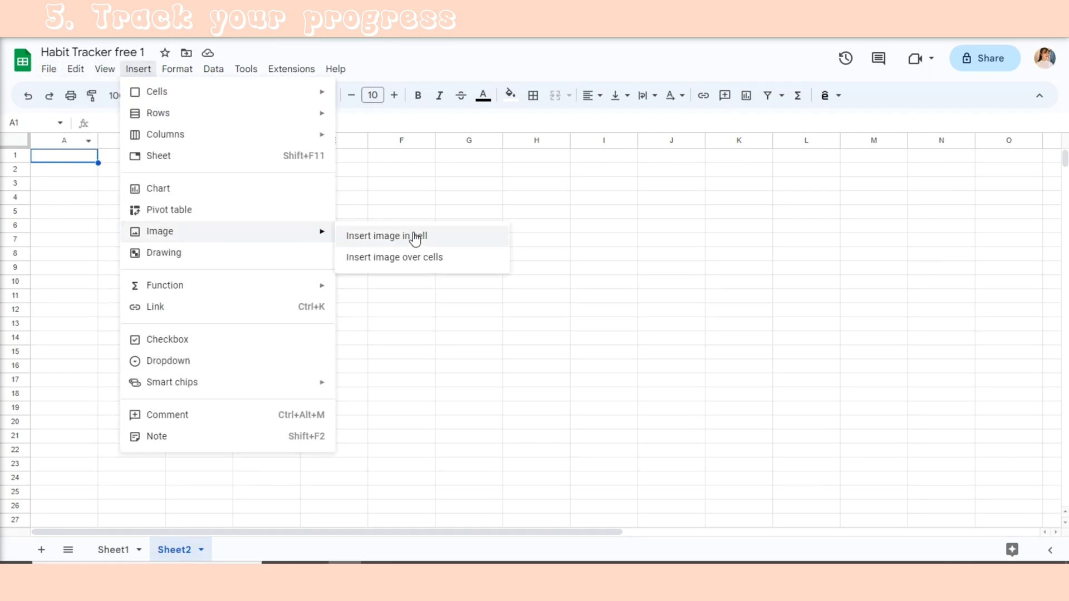
pyautogui.click(414, 237)
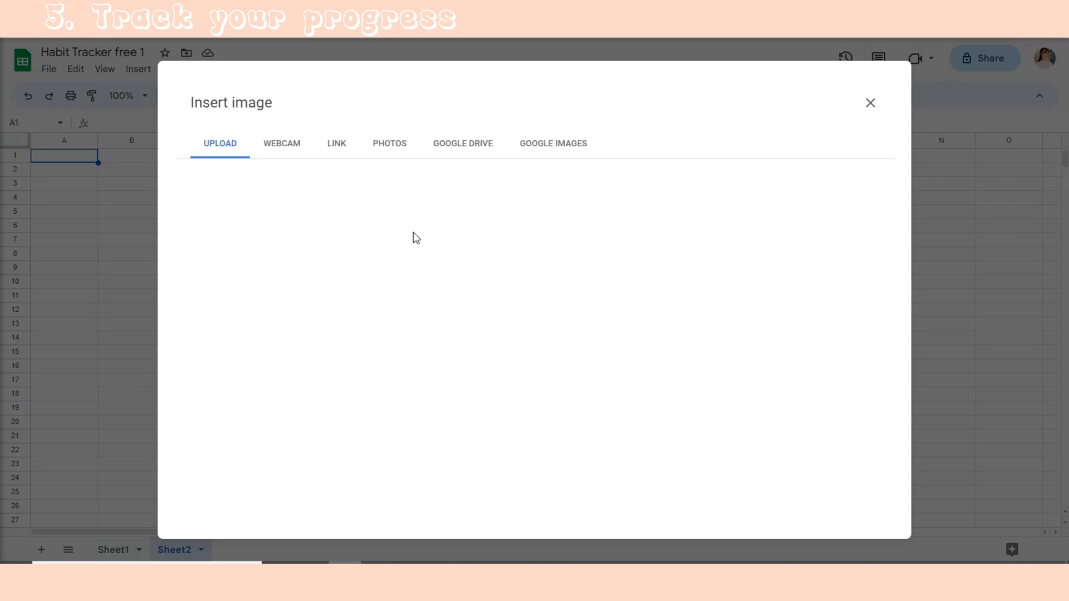
pyautogui.click(394, 156)
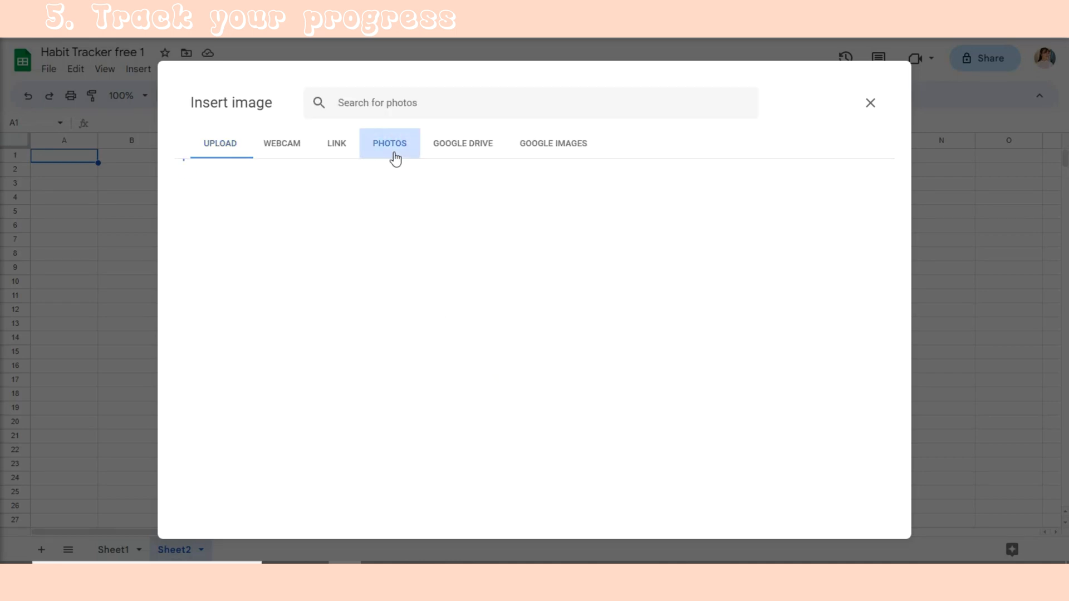
pyautogui.click(241, 149)
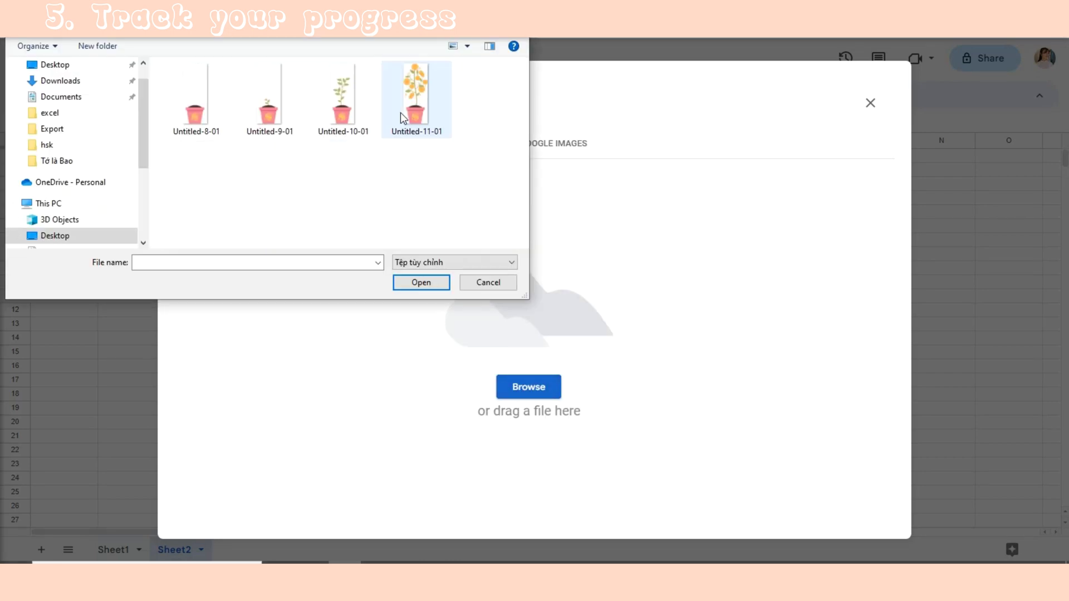
pyautogui.doubleClick(415, 111)
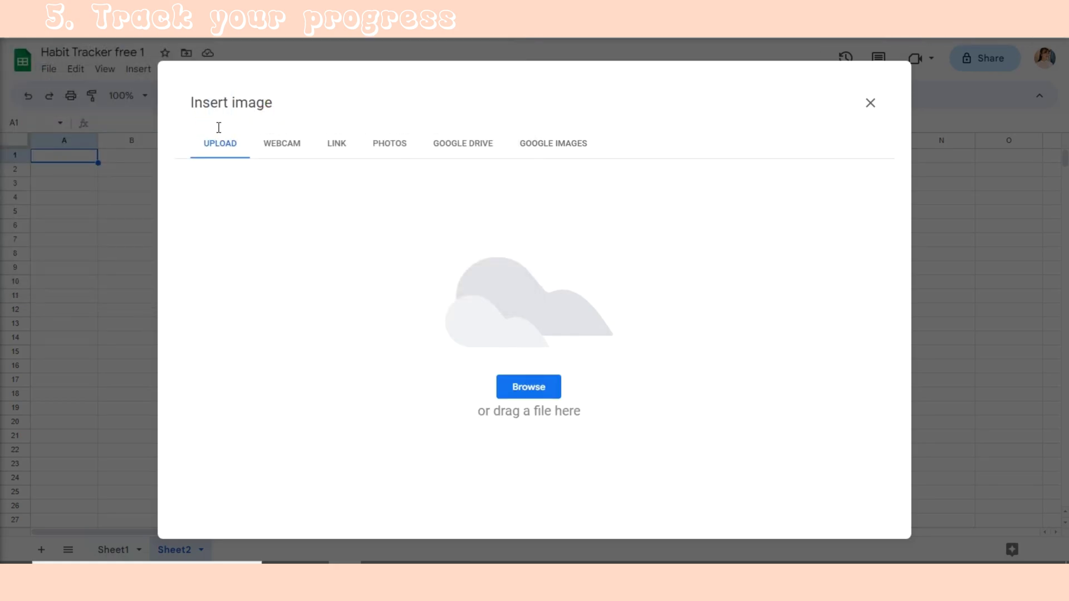
# - Make row 1 of Sheet2 taller and insert the sprouting plant picture Untitled-9-01 inside cell B1
pyautogui.moveTo(15, 163); pyautogui.dragTo(27, 225)
pyautogui.click(128, 187)
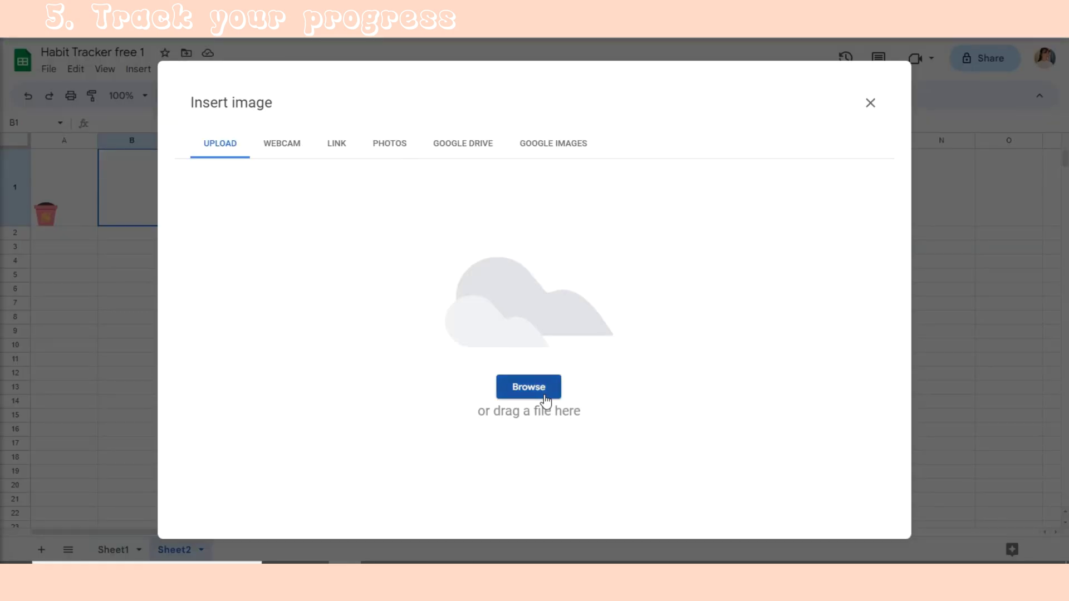
pyautogui.click(539, 400)
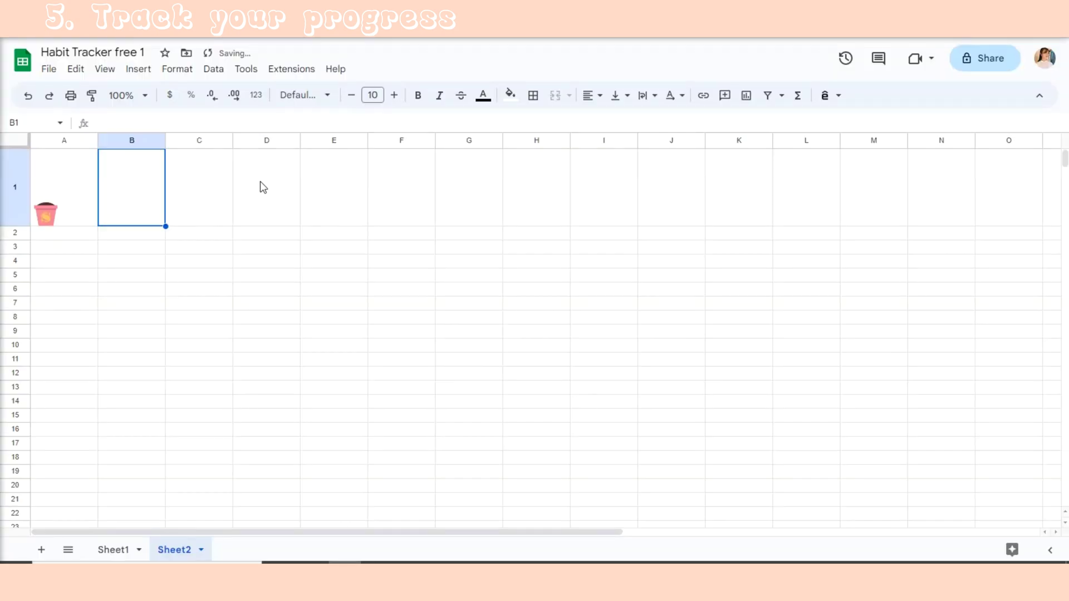
# - Insert the leafy plant picture Untitled-10-01 from the computer inside cell C1
pyautogui.click(200, 184)
pyautogui.click(138, 68)
pyautogui.moveTo(251, 231)
pyautogui.click(373, 236)
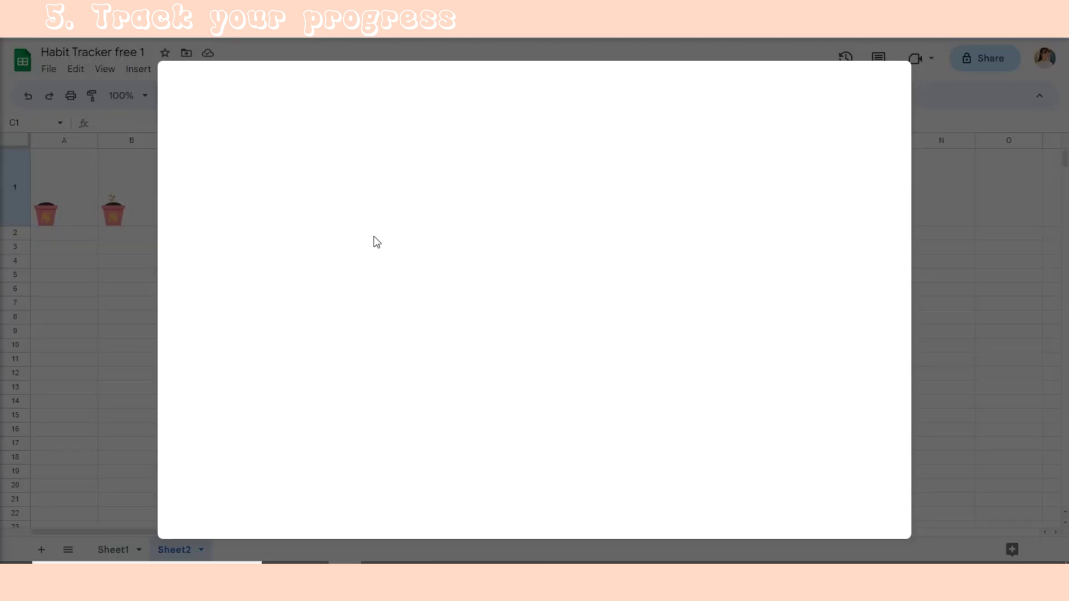
pyautogui.click(532, 388)
pyautogui.doubleClick(363, 118)
# - Insert the fully grown plant picture Untitled-11-01 from the computer inside cell D1
pyautogui.click(275, 192)
pyautogui.click(49, 69)
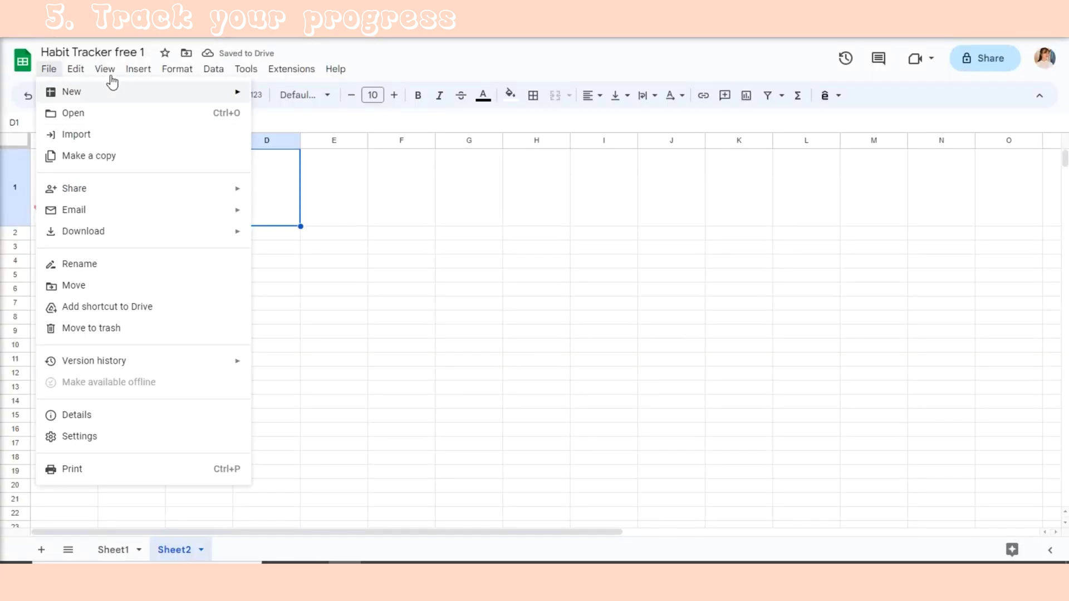
pyautogui.click(138, 69)
pyautogui.moveTo(306, 234)
pyautogui.click(387, 234)
pyautogui.click(528, 386)
pyautogui.click(403, 118)
pyautogui.doubleClick(402, 118)
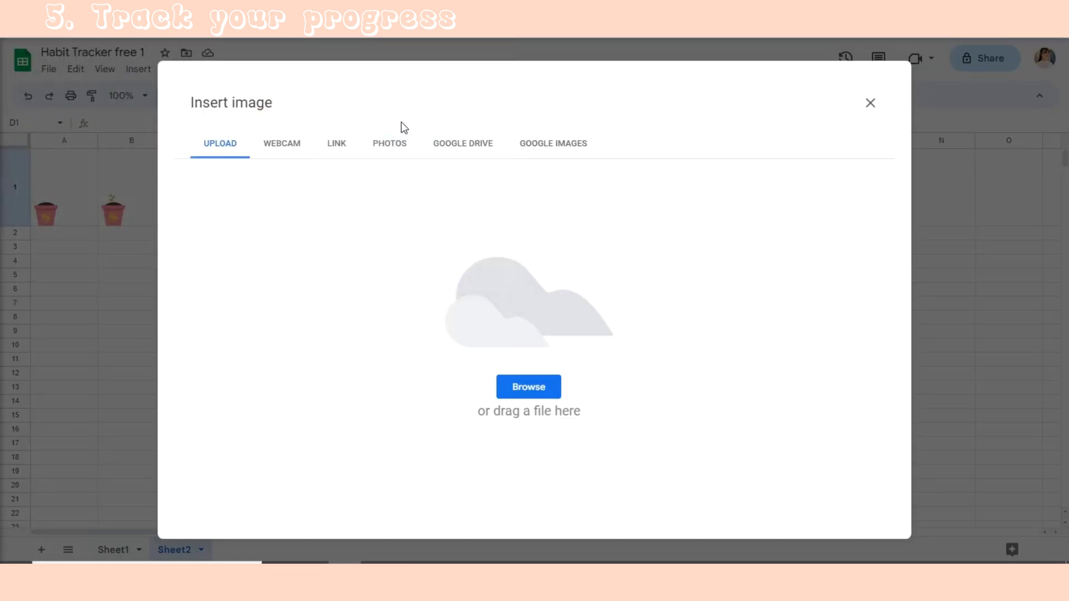
# - Return to Sheet1 and enter the row label "%" in C16
pyautogui.click(115, 550)
pyautogui.click(256, 423)
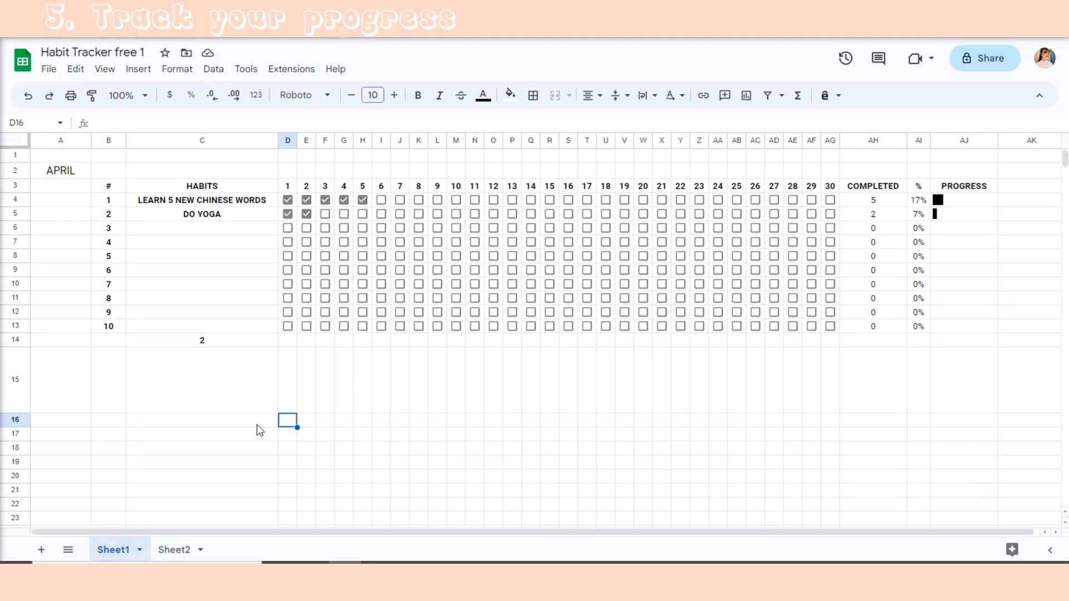
pyautogui.write('%')
# - Calculate the daily completion share in D16 with =countif(D4:D13,true)/$C$14 and fill the formula across to AG16
pyautogui.click(286, 426)
pyautogui.write('=countif(')
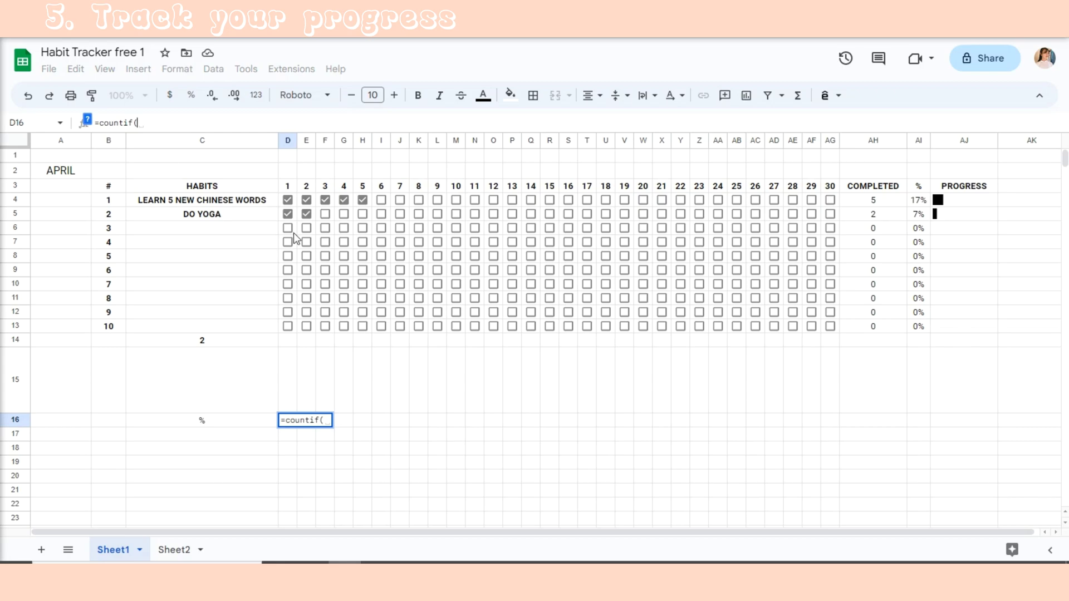
pyautogui.moveTo(287, 199); pyautogui.dragTo(288, 325)
pyautogui.write(',true)/')
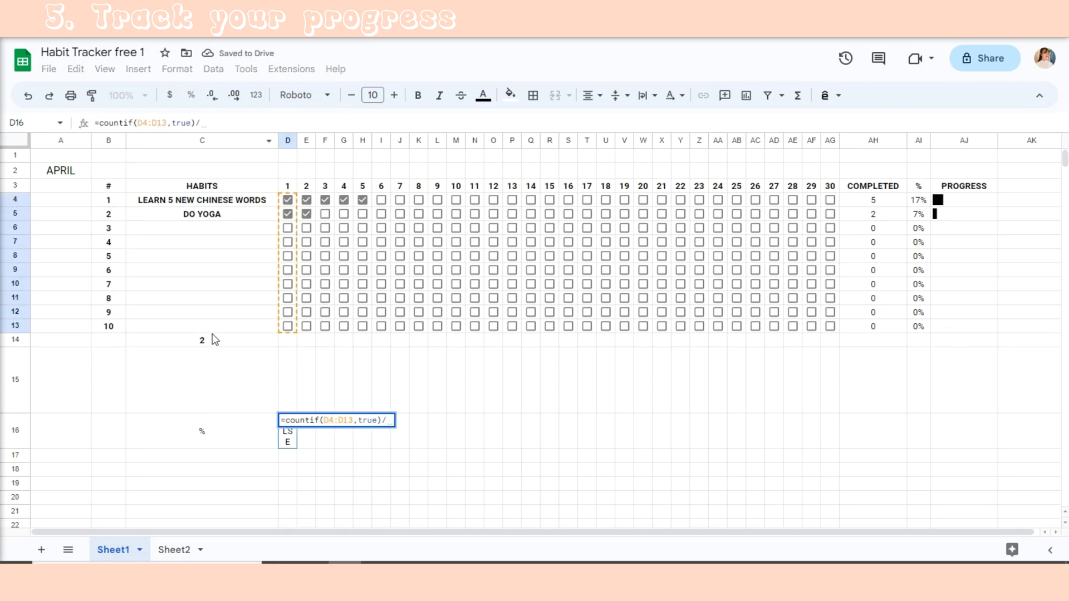
pyautogui.click(214, 340)
pyautogui.press('F4')
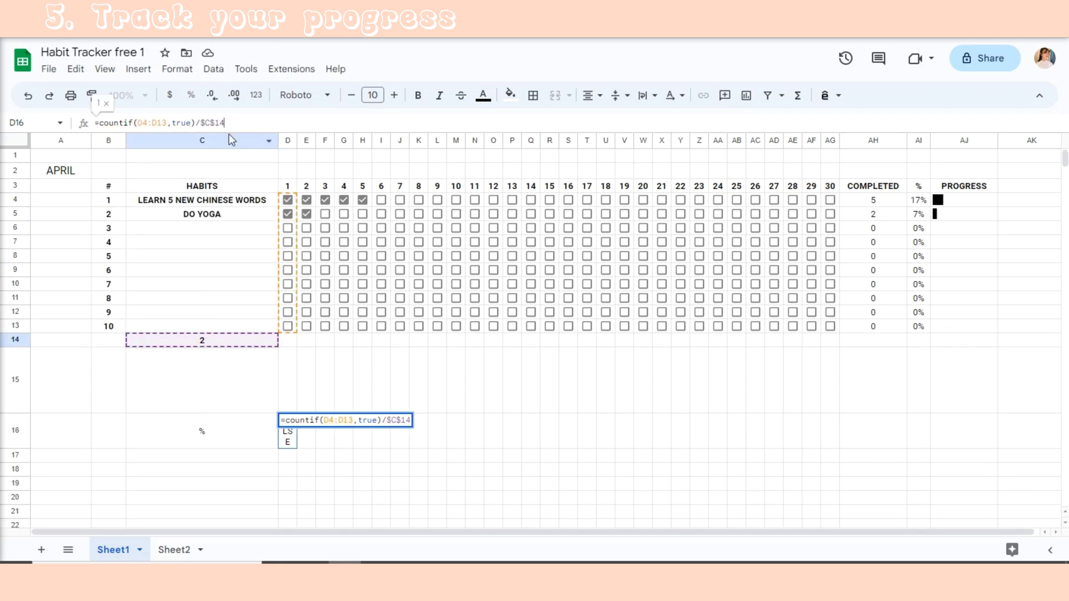
pyautogui.press('Return')
pyautogui.click(288, 420)
pyautogui.moveTo(297, 427); pyautogui.dragTo(830, 425)
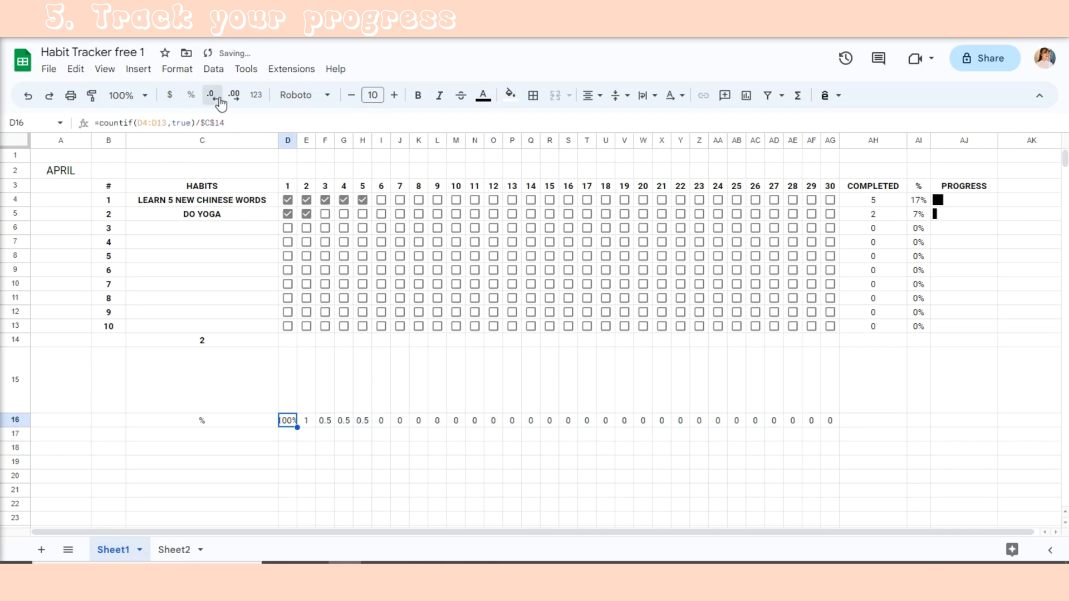
# - Extend the percent formatting of D16 across to AG16 and slightly widen columns D through AG
pyautogui.moveTo(298, 429); pyautogui.dragTo(830, 423)
pyautogui.click(660, 461)
pyautogui.click(288, 140)
pyautogui.keyDown('shift'); pyautogui.click(830, 140); pyautogui.keyUp('shift')
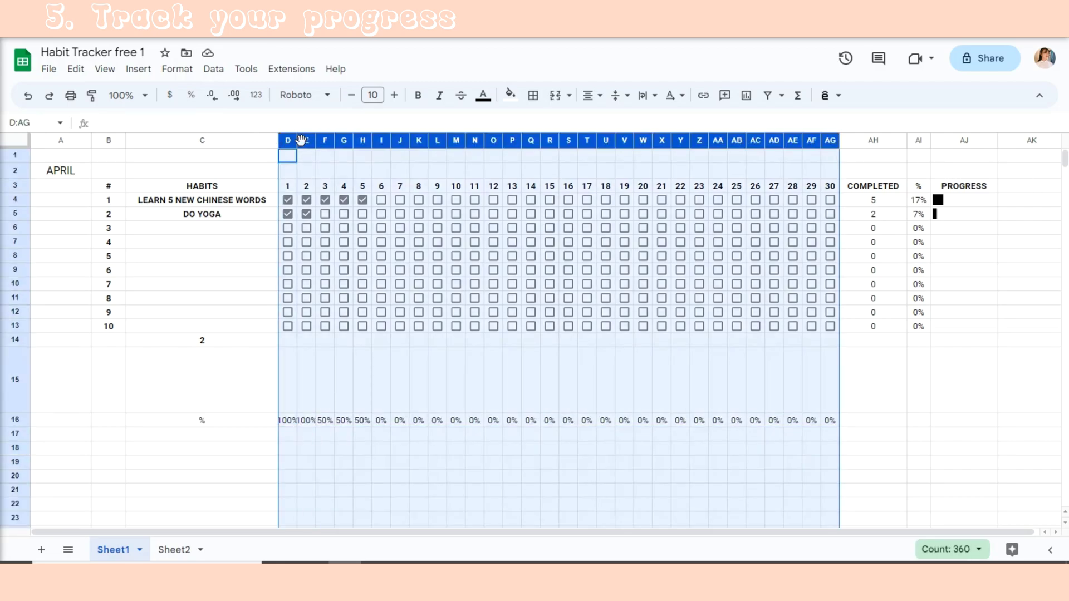
pyautogui.moveTo(297, 140); pyautogui.dragTo(299, 140)
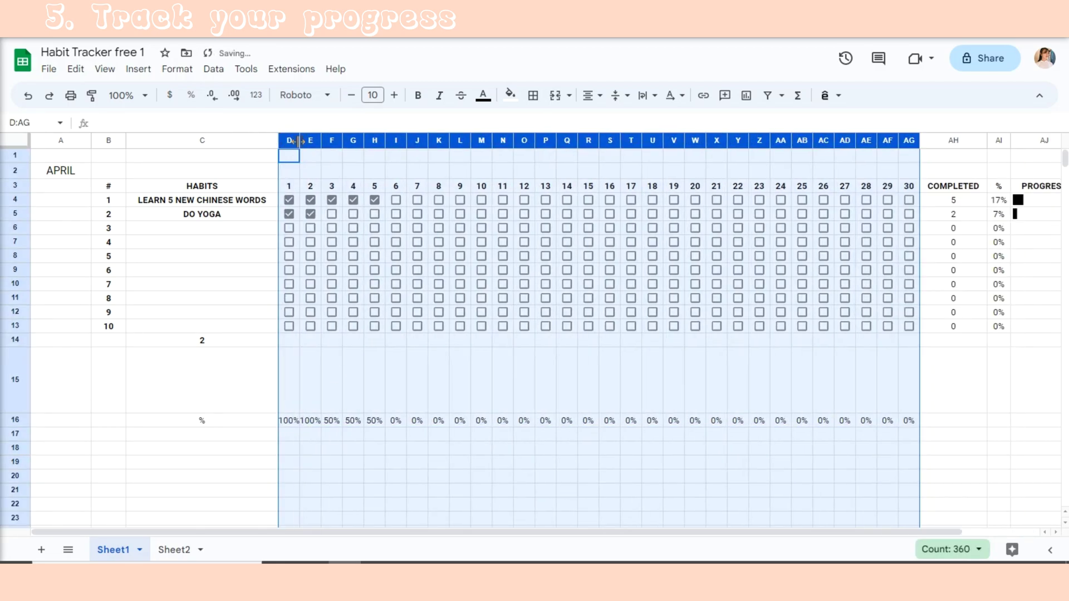
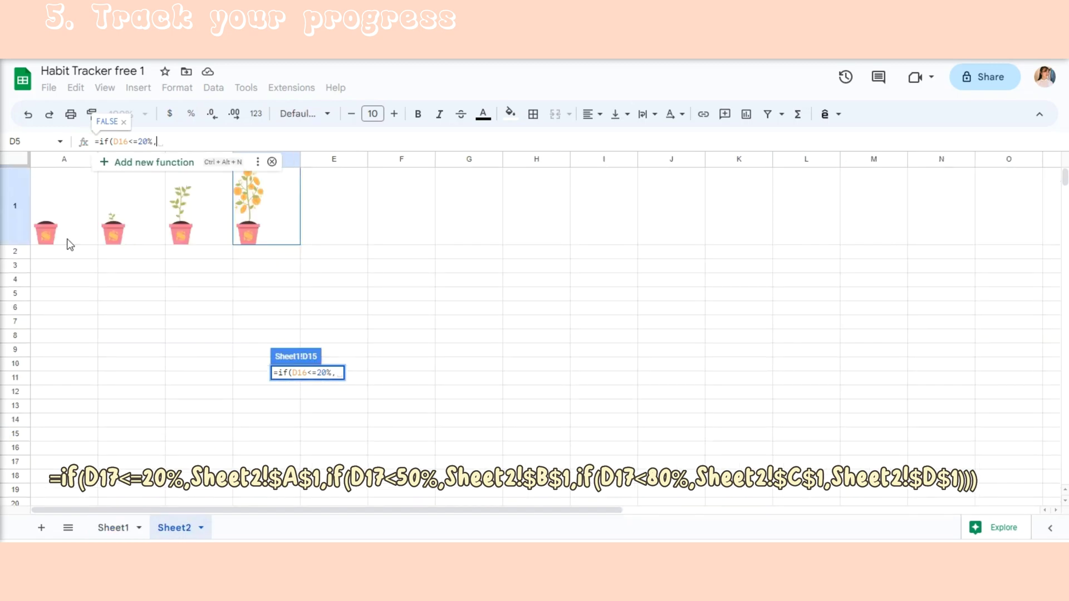
# - Continue the D15 formula with Sheet2!A1 as the result for 20% or less and a nested if testing D16<50
pyautogui.click(119, 527)
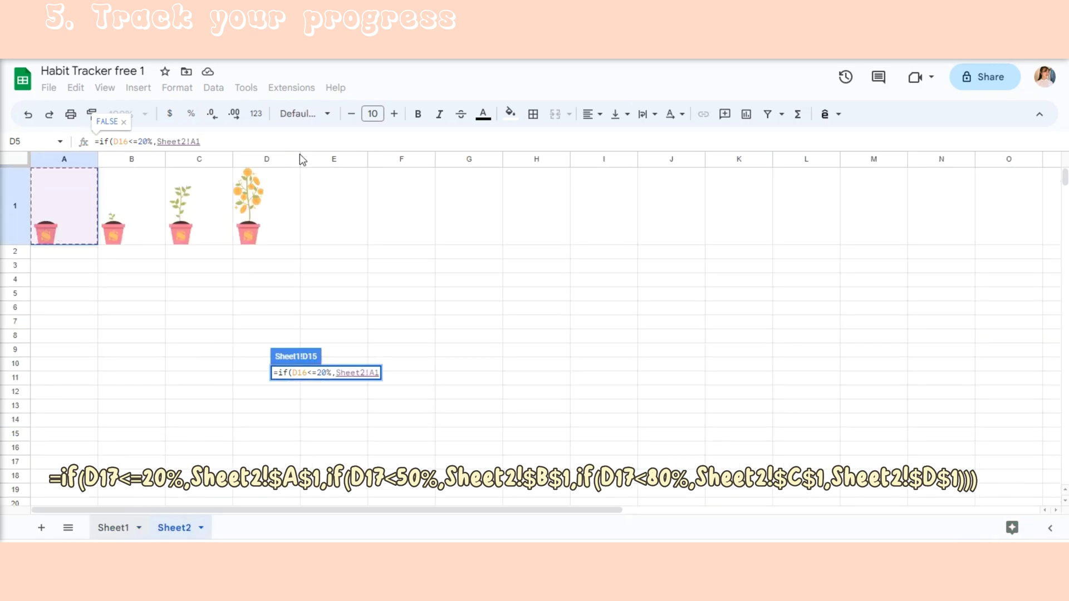
pyautogui.write(';')
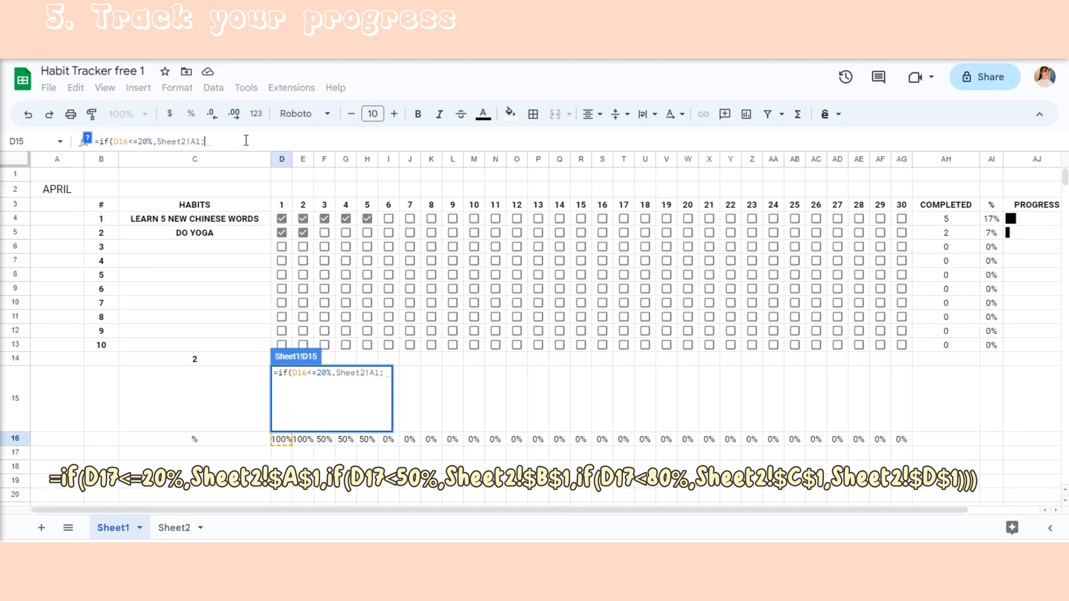
pyautogui.write('if(')
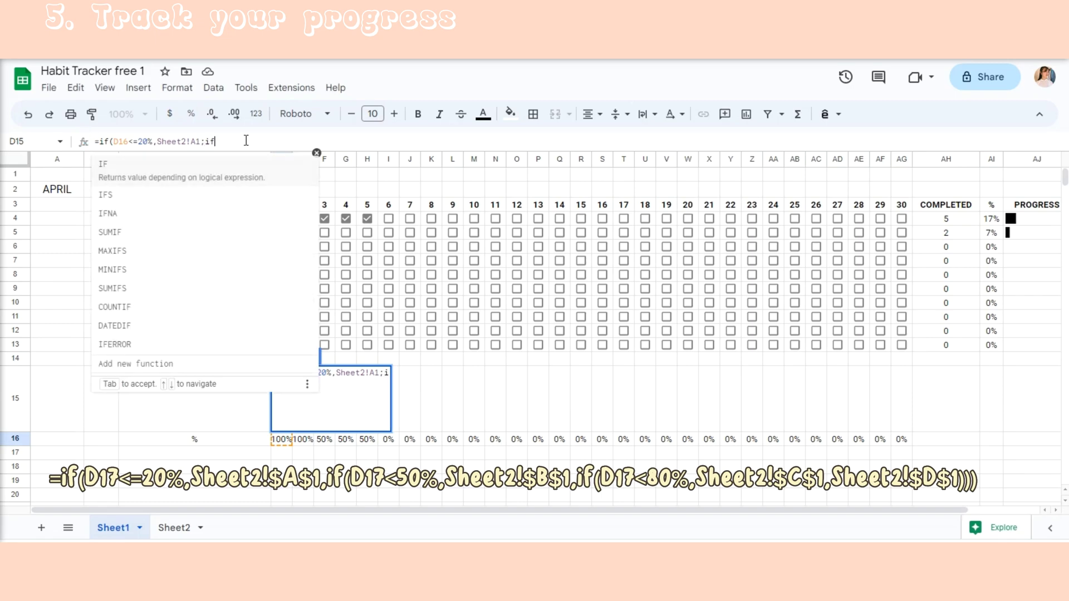
pyautogui.click(280, 442)
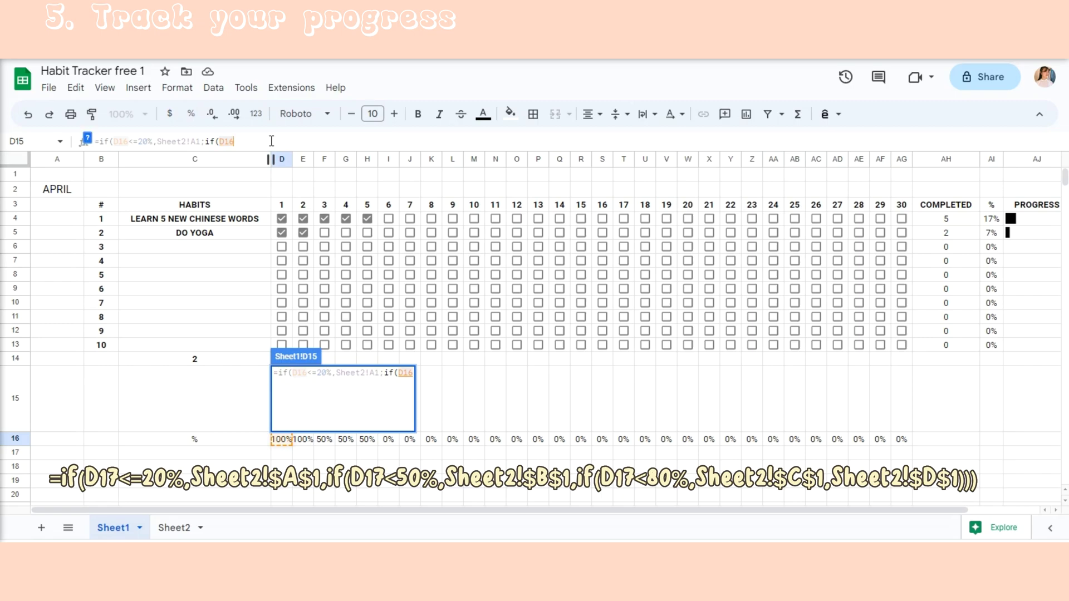
pyautogui.write('<')
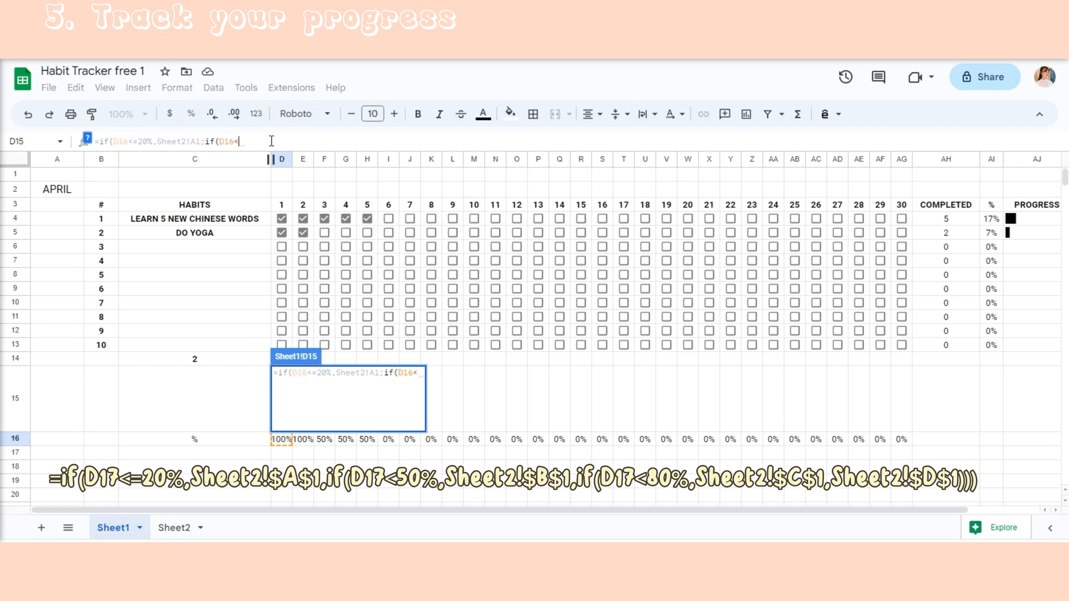
pyautogui.write('50')
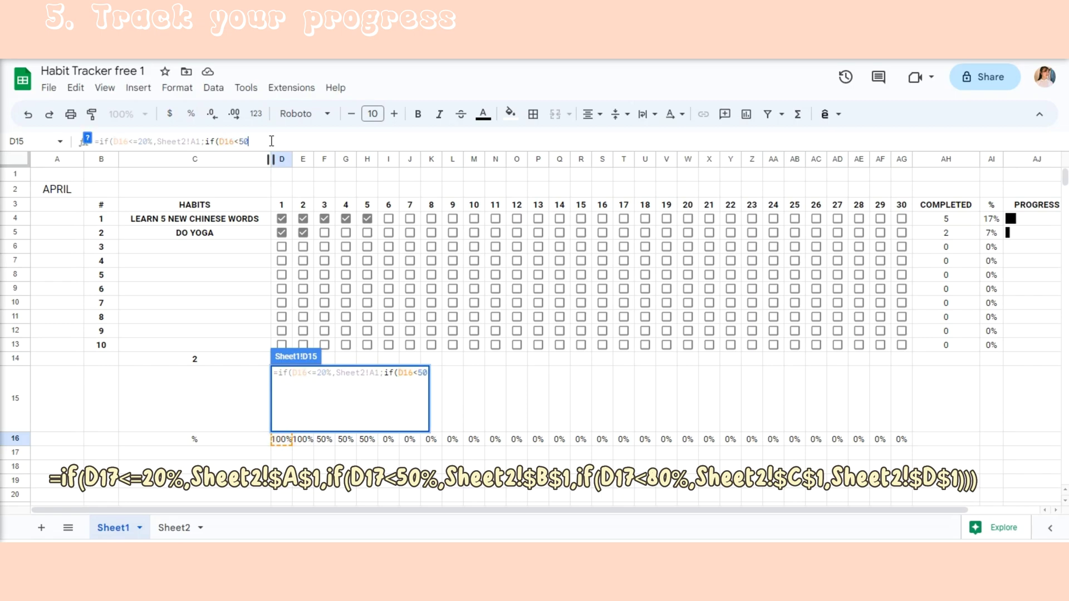
# - Reopen the D15 formula, remove its closing parentheses and add Sheet2!B1 as the result for D16<50
pyautogui.click(163, 528)
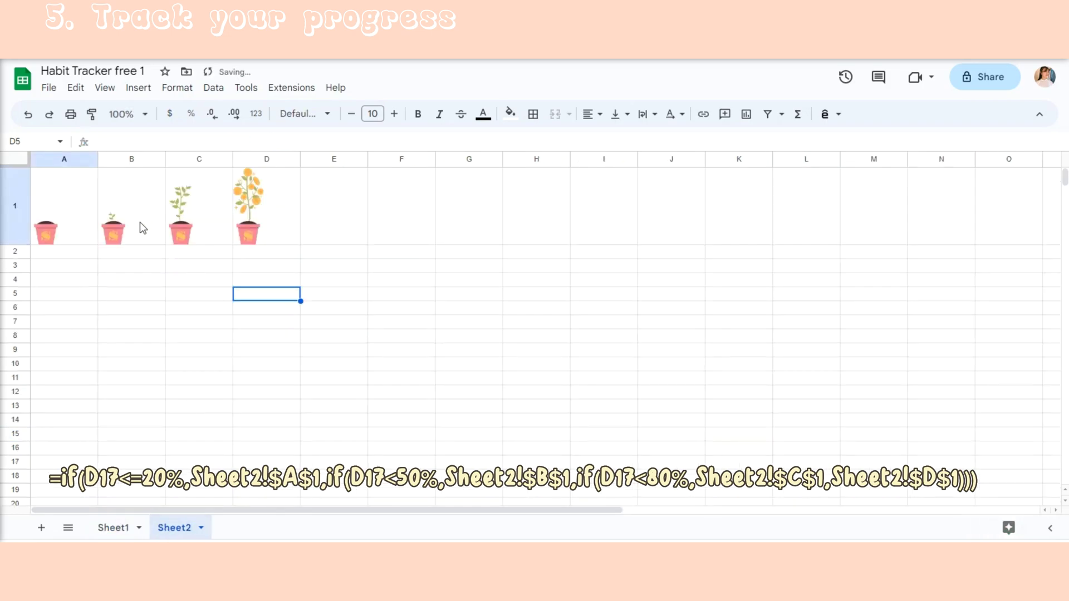
pyautogui.click(134, 529)
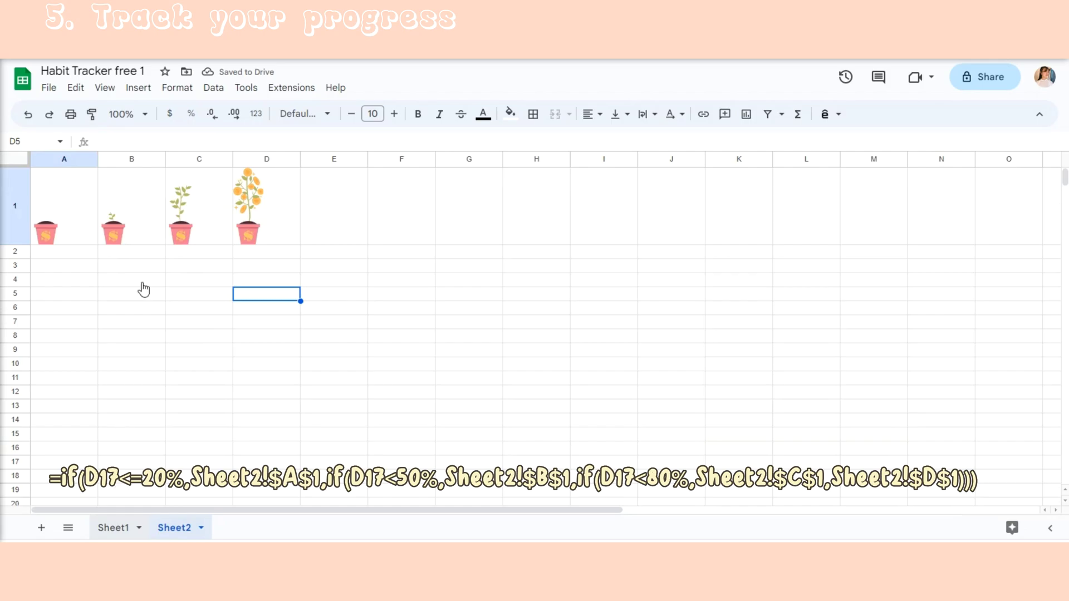
pyautogui.click(273, 144)
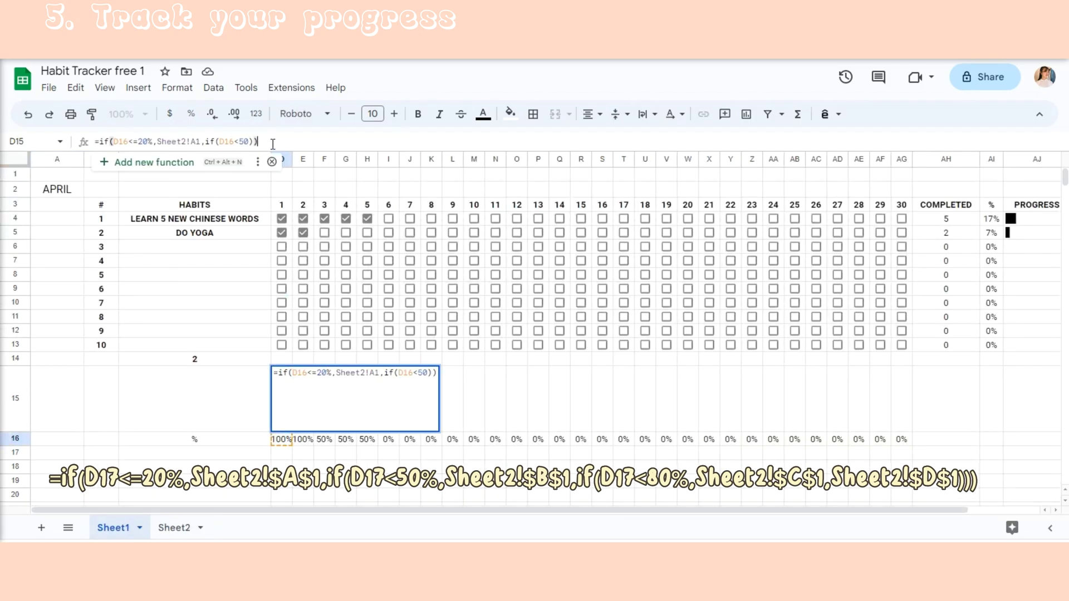
pyautogui.press('BackSpace')
pyautogui.press('BackSpace')
pyautogui.write(',')
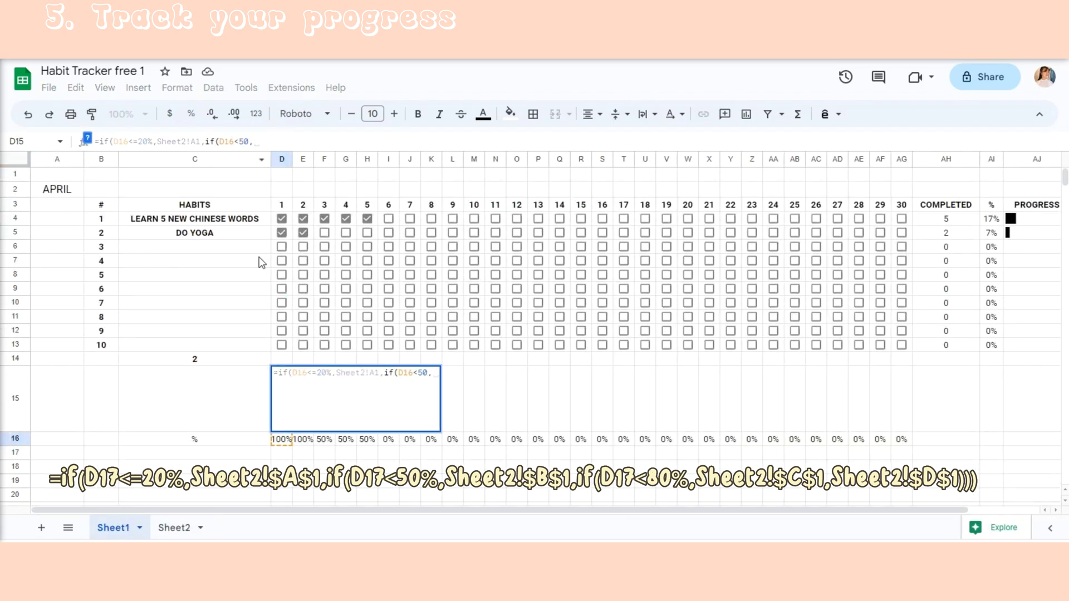
pyautogui.click(173, 529)
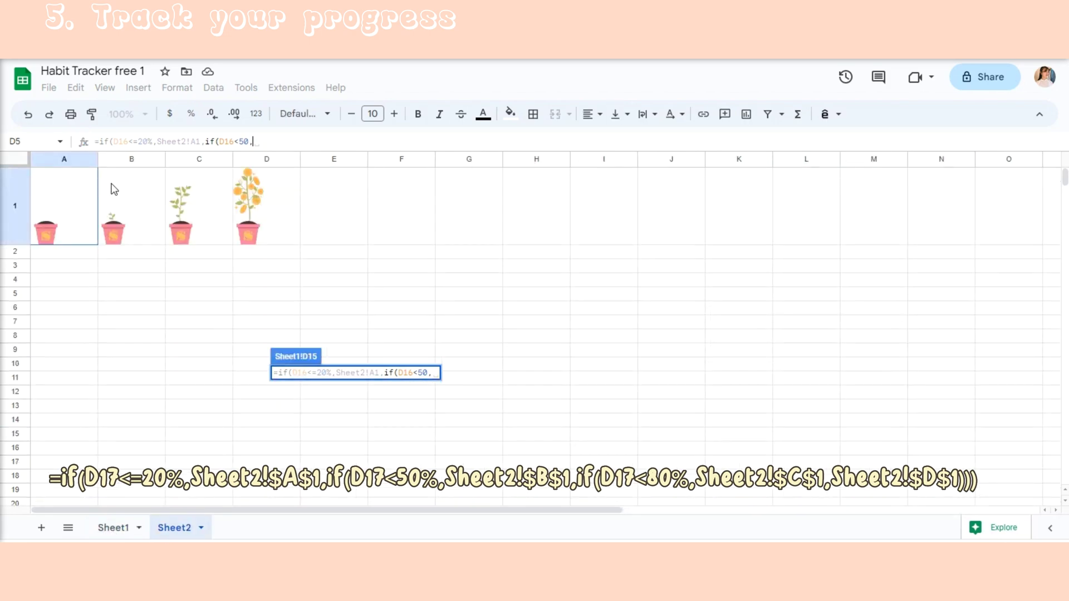
pyautogui.click(109, 214)
pyautogui.click(111, 527)
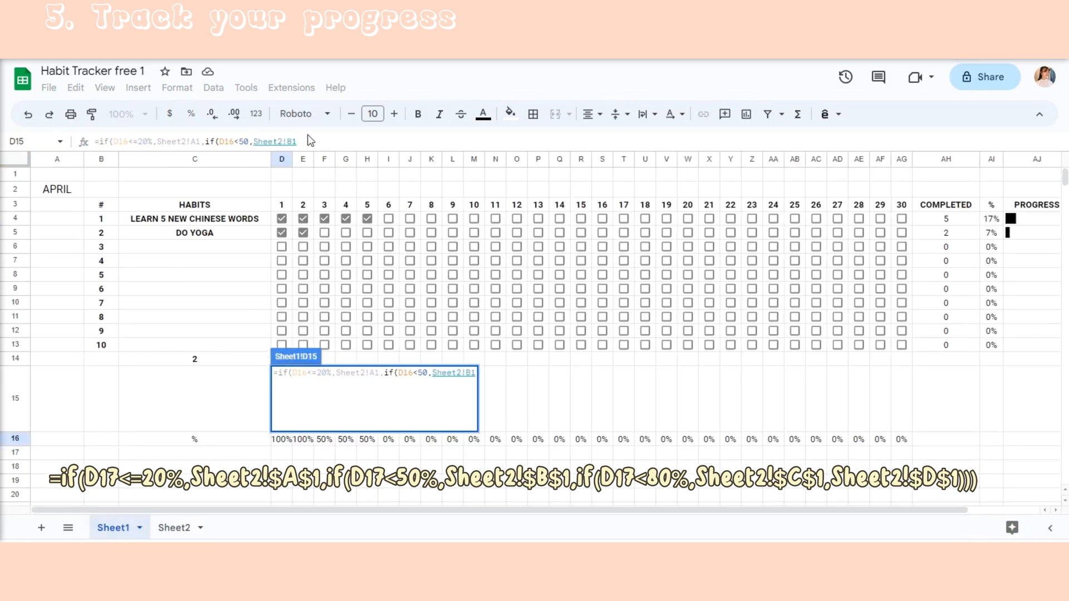
# - Add a third nested if testing D16<80% to the D15 formula and correct the second threshold to 50%
pyautogui.write(';')
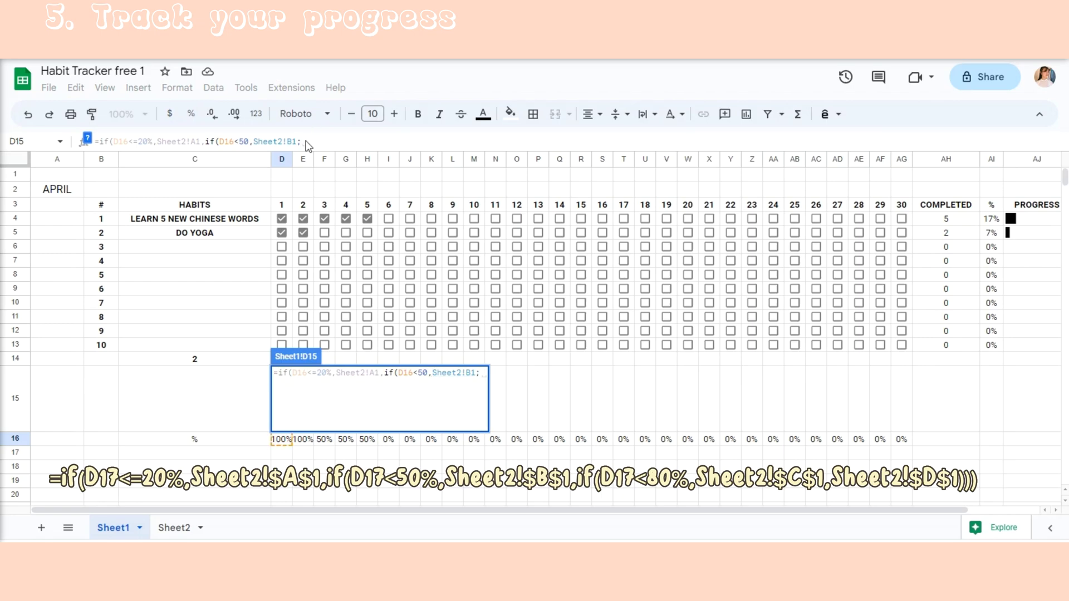
pyautogui.click(306, 143)
pyautogui.write('if')
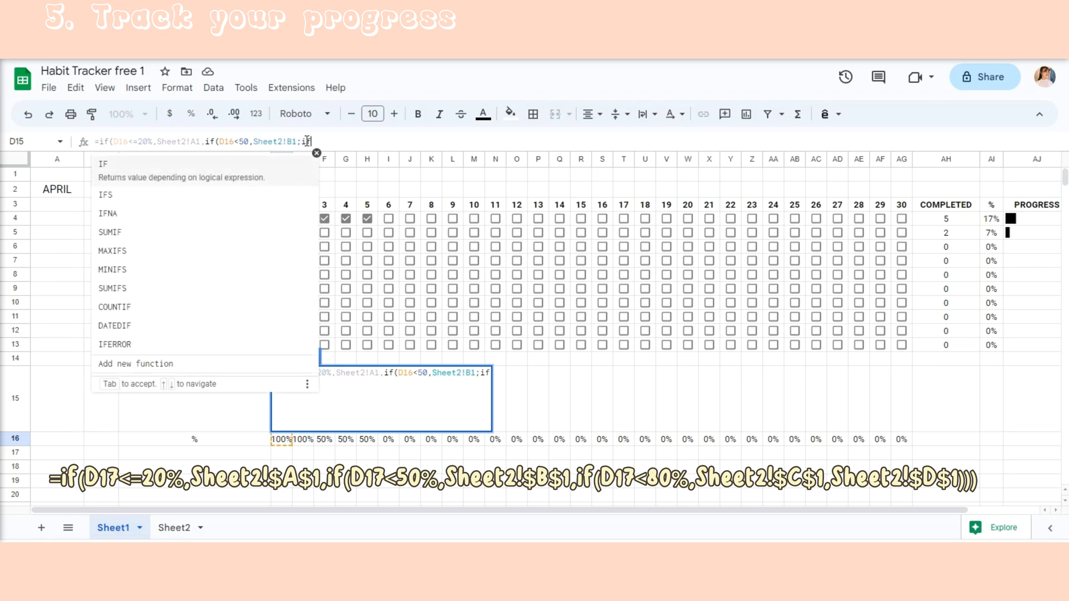
pyautogui.write('(')
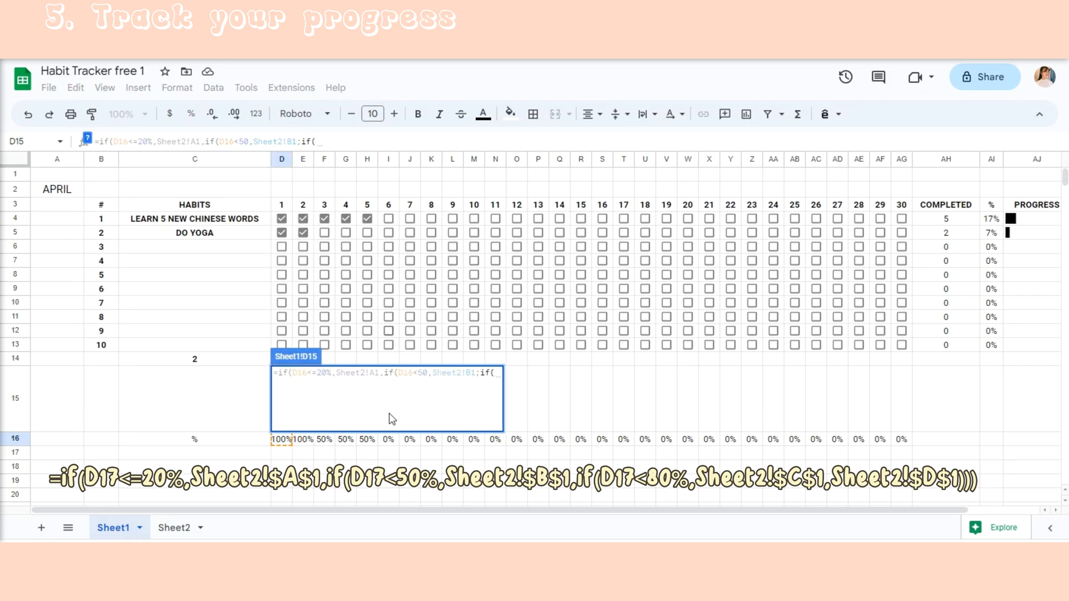
pyautogui.click(280, 440)
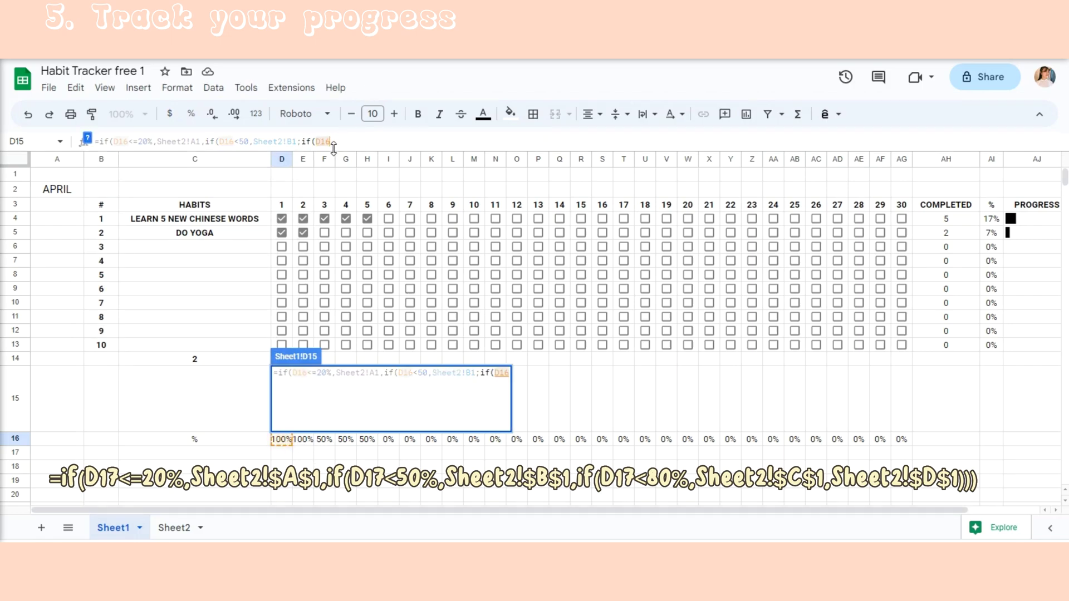
pyautogui.write('<')
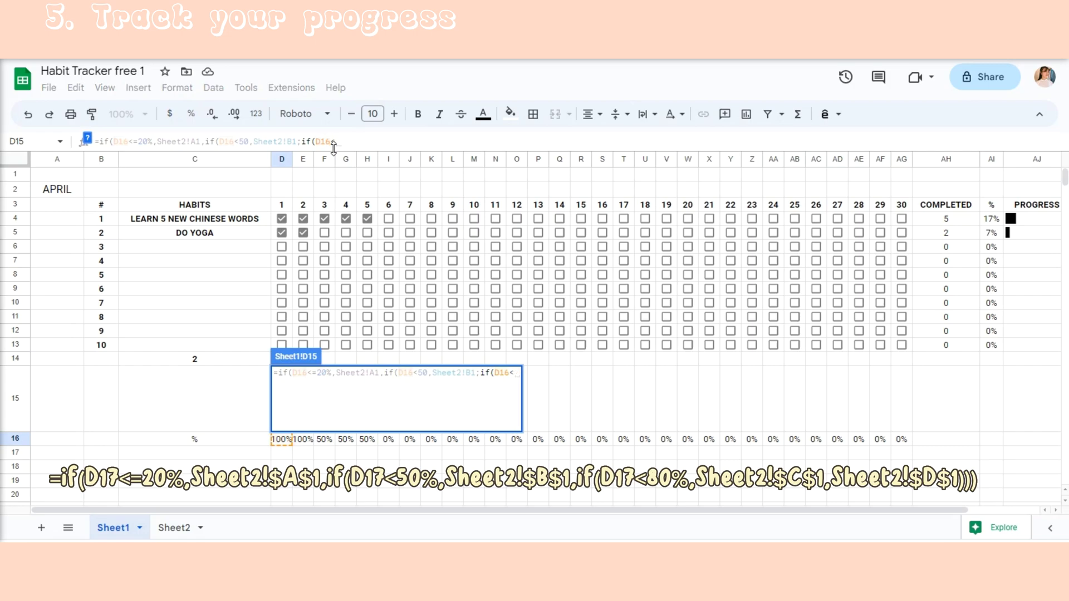
pyautogui.write('80')
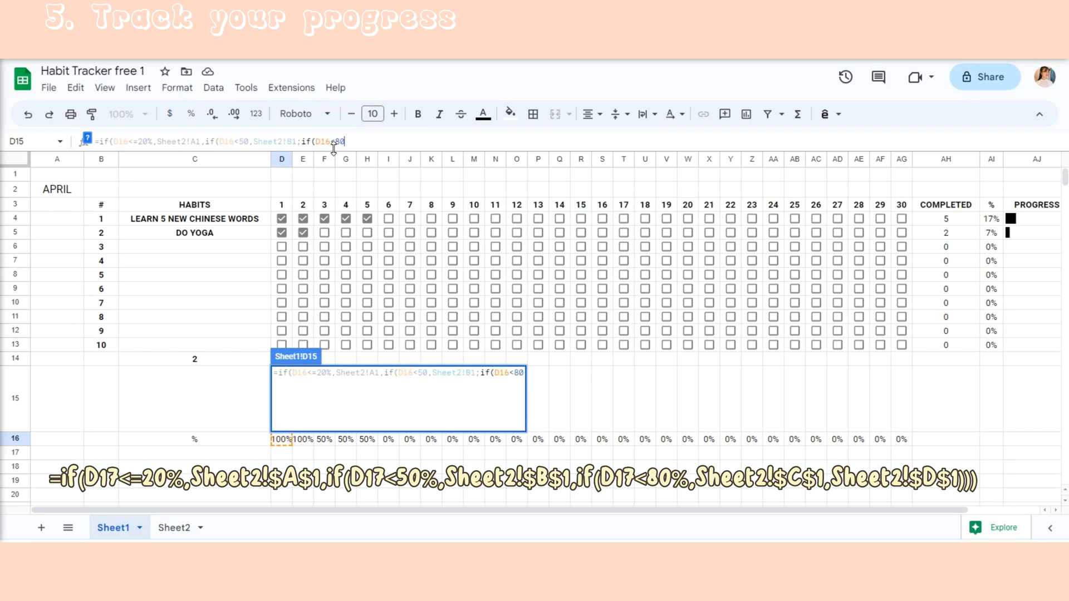
pyautogui.write('%')
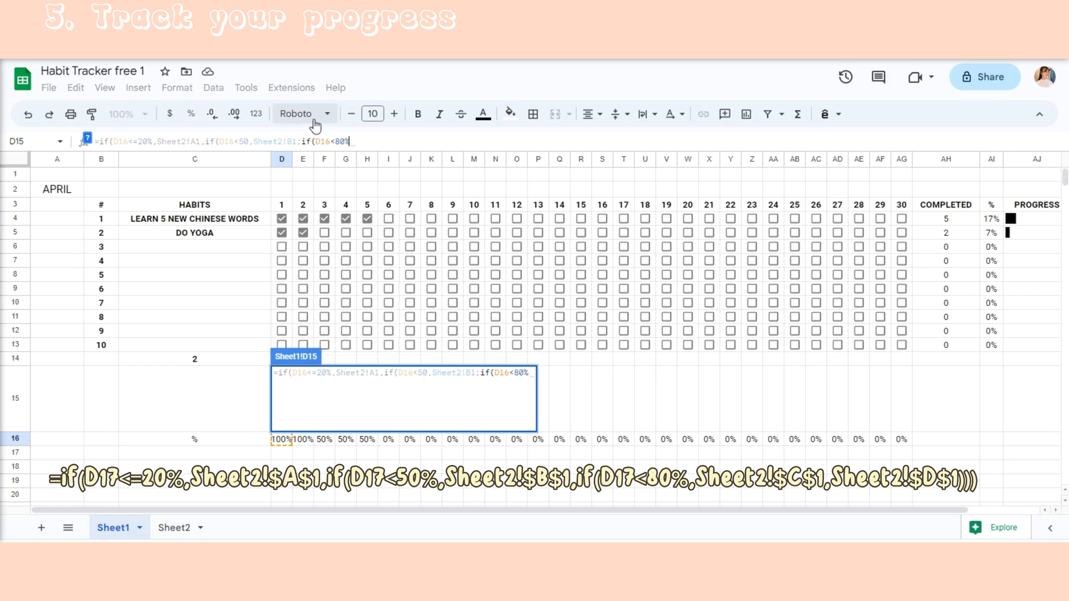
pyautogui.click(249, 143)
pyautogui.write('%')
pyautogui.click(367, 140)
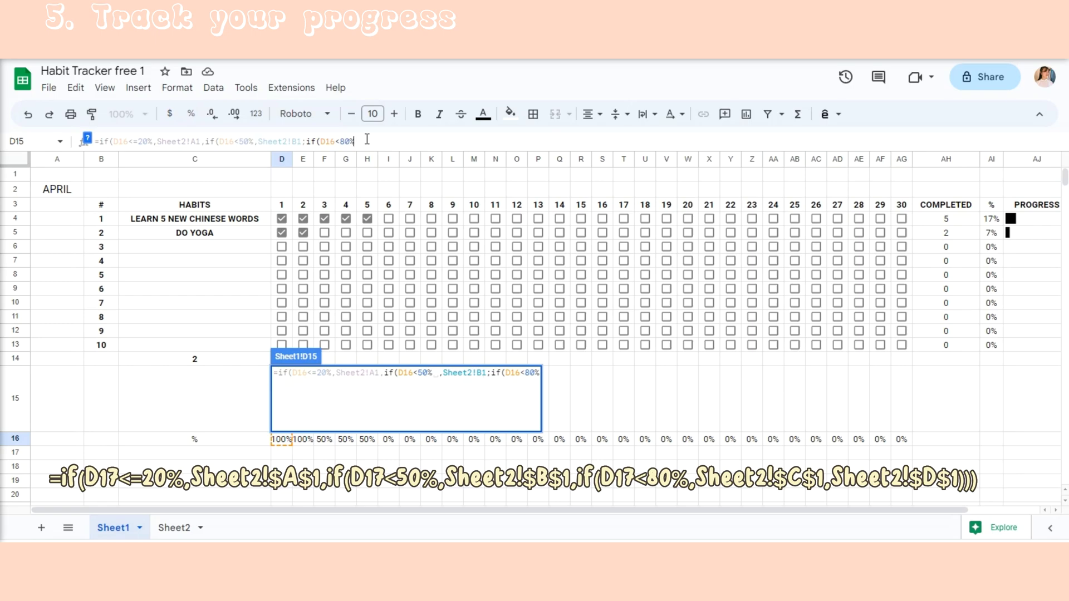
# - Complete the D15 formula with Sheet2!C1 as the result below 80% and Sheet2!D1 otherwise
pyautogui.write(',')
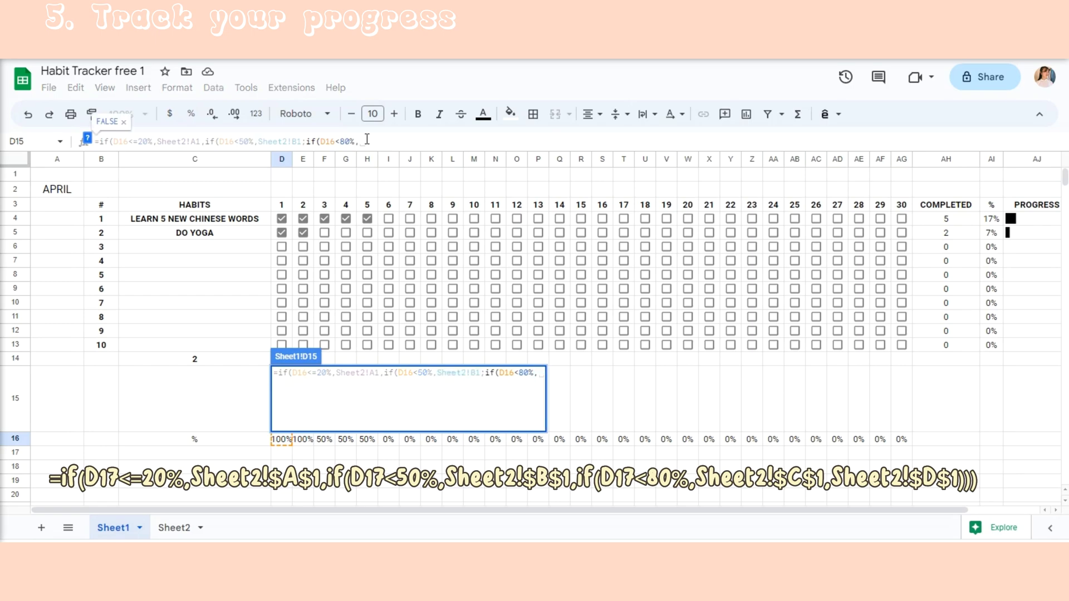
pyautogui.click(167, 527)
pyautogui.click(170, 222)
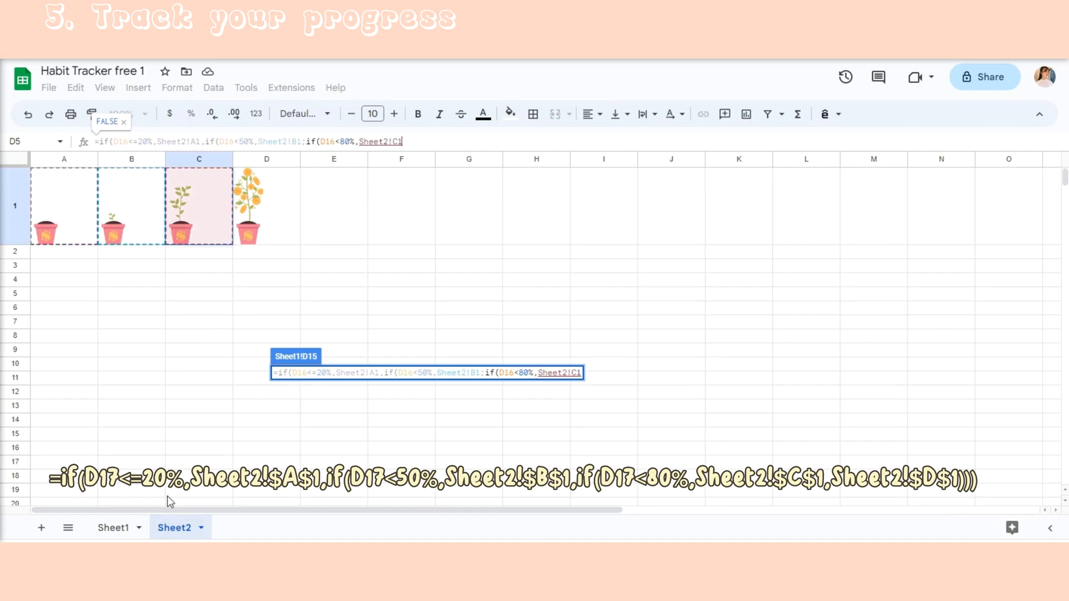
pyautogui.click(109, 528)
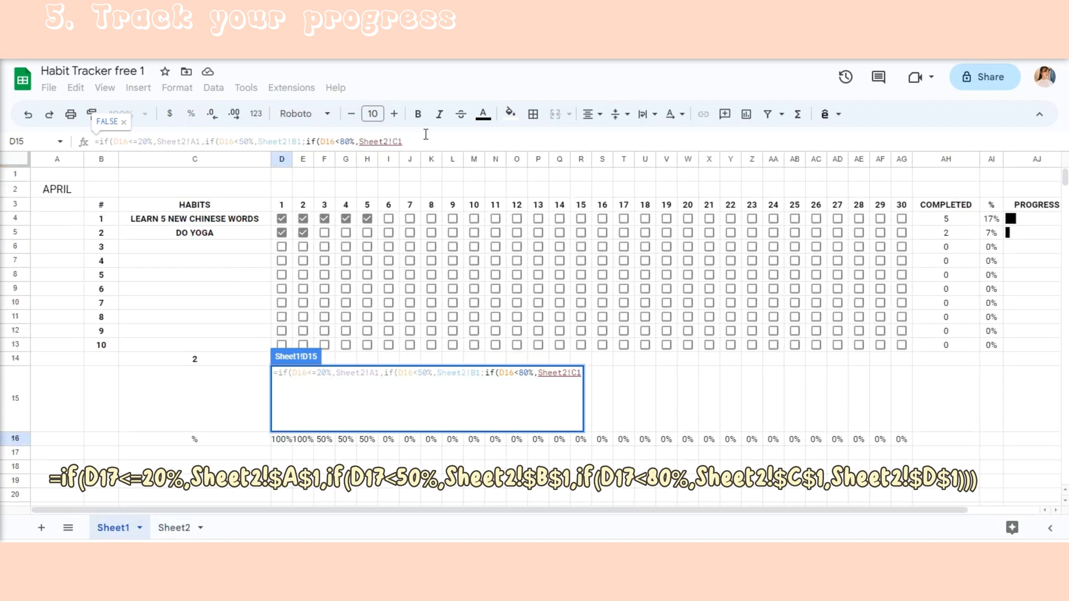
pyautogui.write(';')
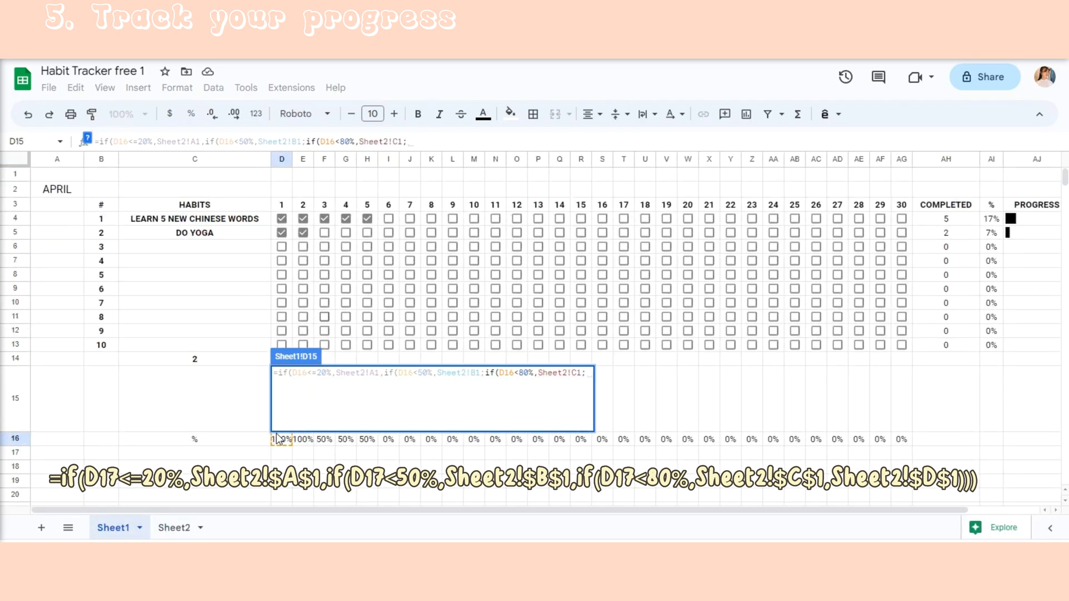
pyautogui.click(173, 527)
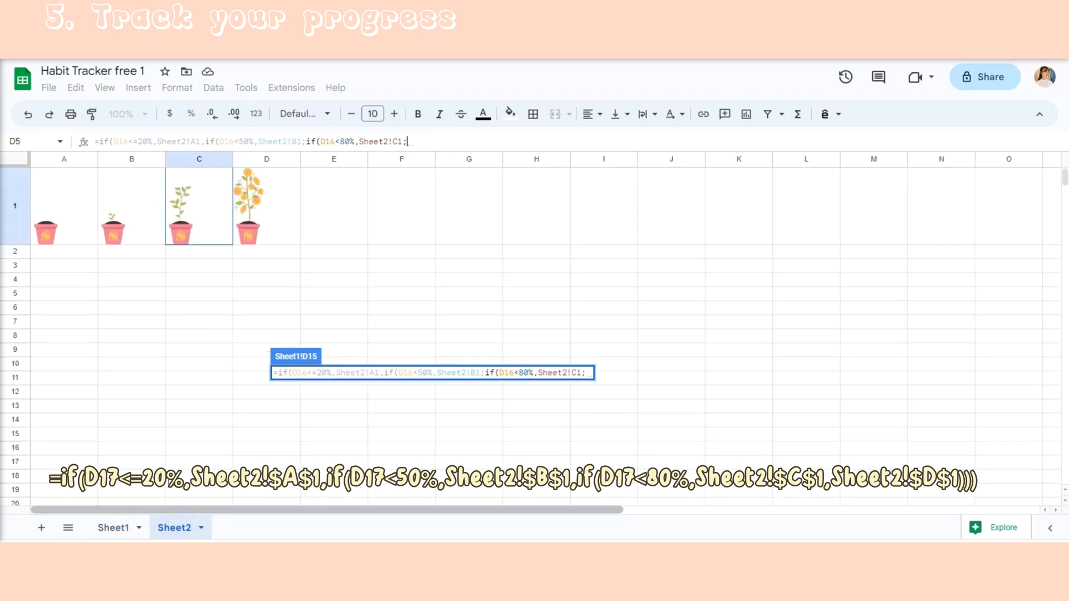
pyautogui.click(267, 223)
pyautogui.click(464, 142)
pyautogui.write(')')
pyautogui.press('Return')
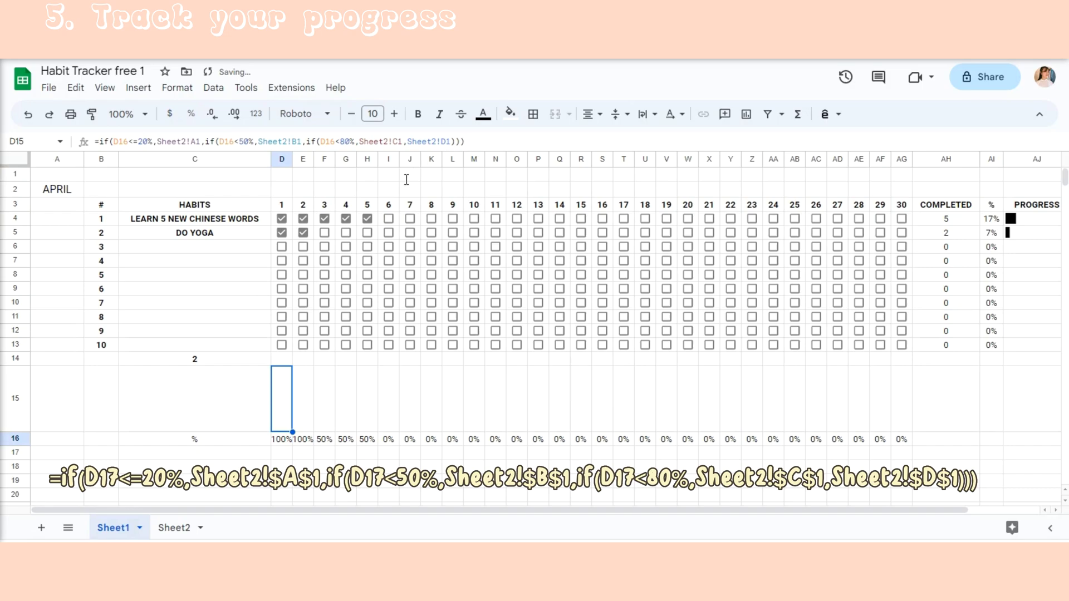
# - Test the day 1 plant image by unticking both habits' checkboxes in D4 and D5 and ticking them again
pyautogui.click(282, 232)
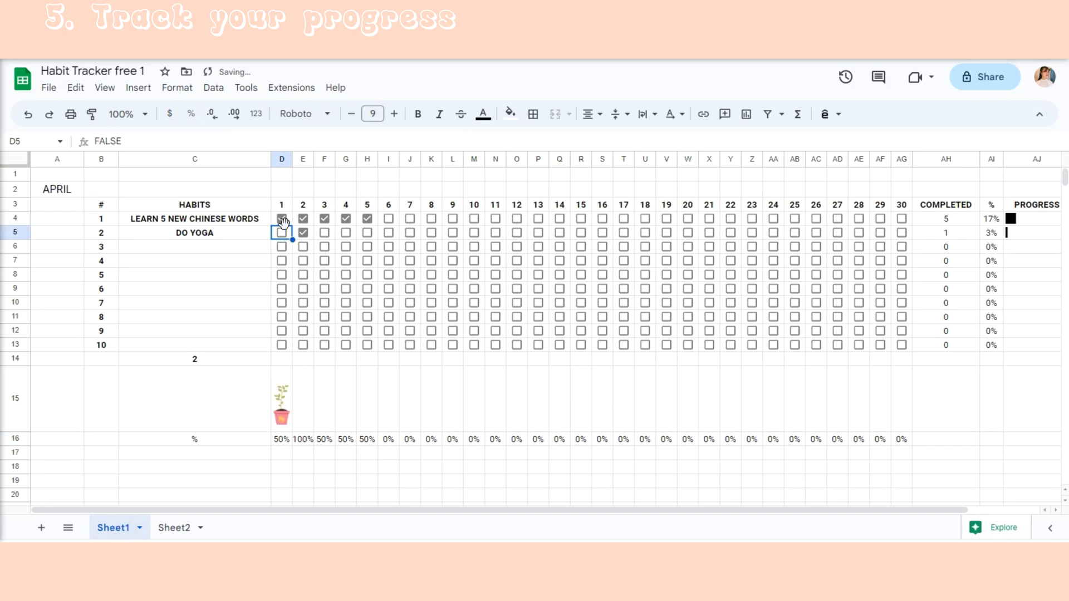
pyautogui.click(283, 219)
pyautogui.click(283, 220)
pyautogui.click(282, 231)
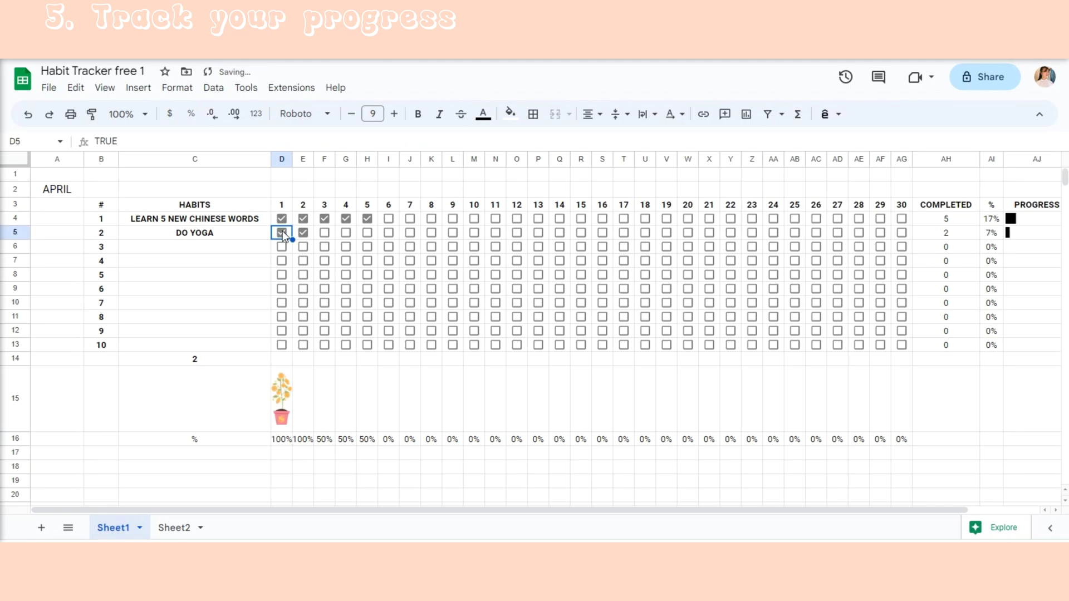
# - Make the four image references in the D15 formula absolute: Sheet2!$A$1, Sheet2!$B$1, Sheet2!$C$1 and Sheet2!$D$1
pyautogui.click(283, 413)
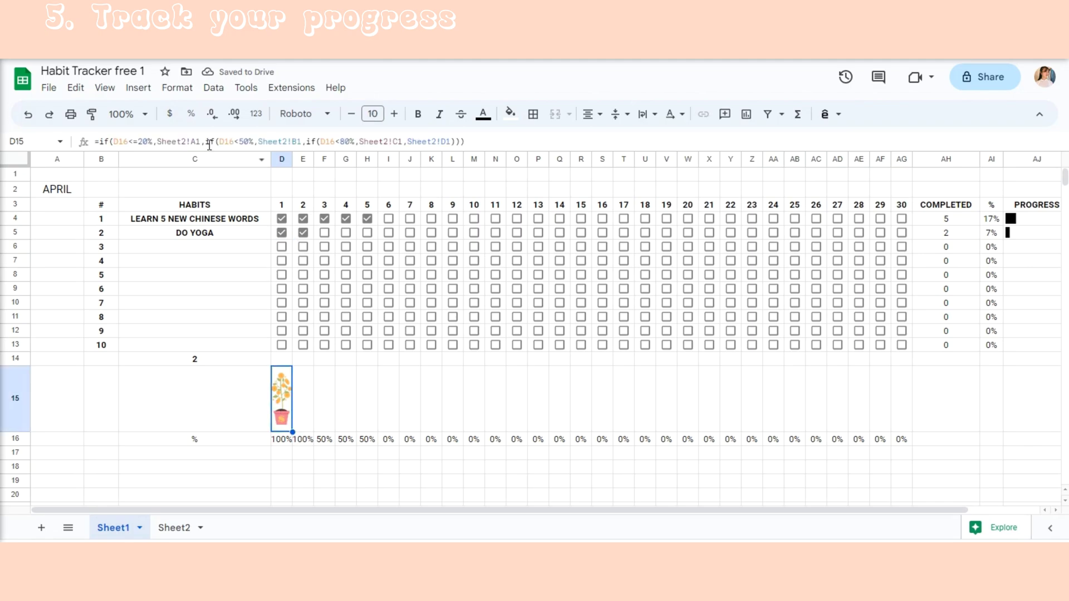
pyautogui.click(186, 142)
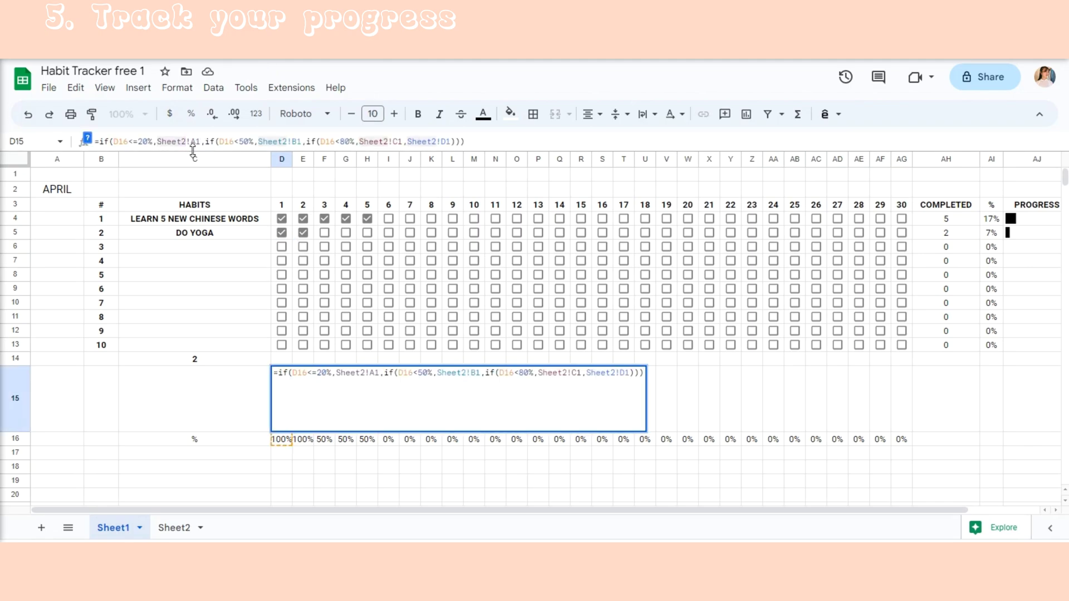
pyautogui.press('F4')
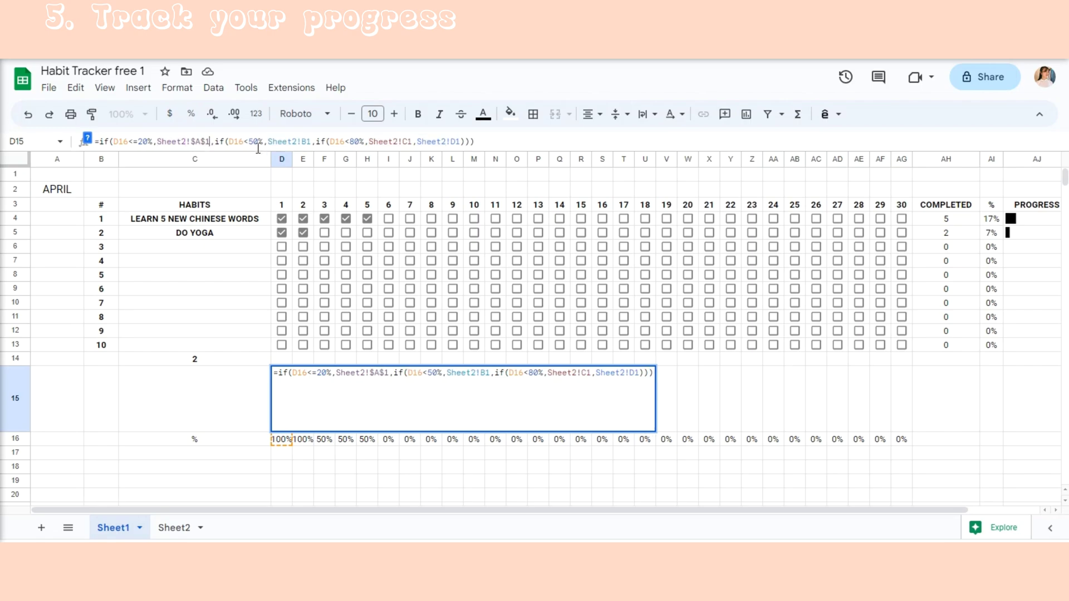
pyautogui.click(291, 142)
pyautogui.press('F4')
pyautogui.click(401, 141)
pyautogui.press('F4')
pyautogui.click(469, 141)
pyautogui.press('F4')
pyautogui.press('Return')
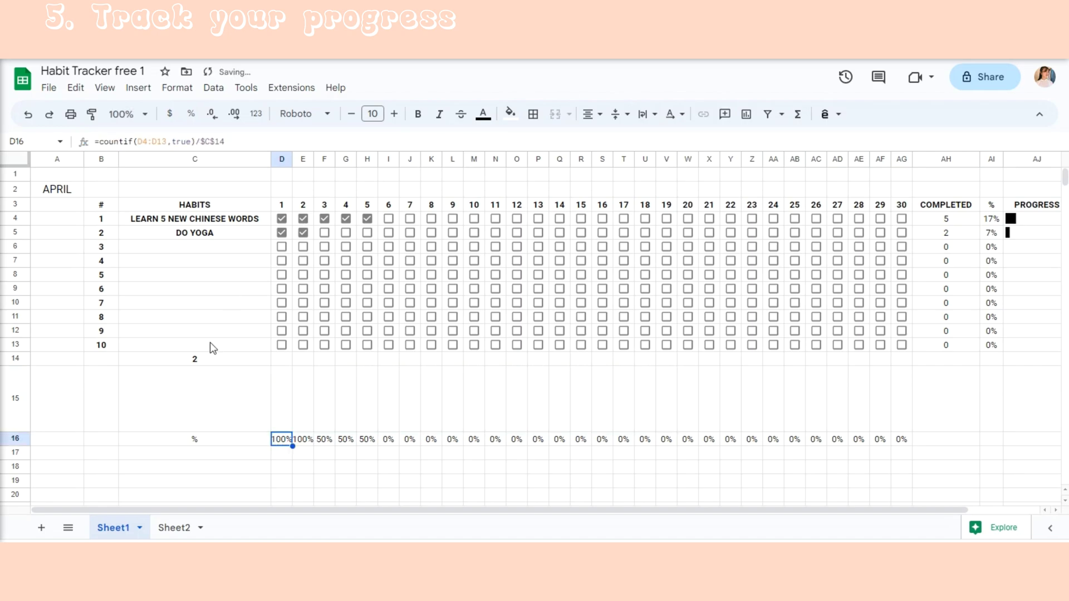
# - Fill the D15 plant image formula across row 15 to AG15 for all 30 days
pyautogui.click(294, 427)
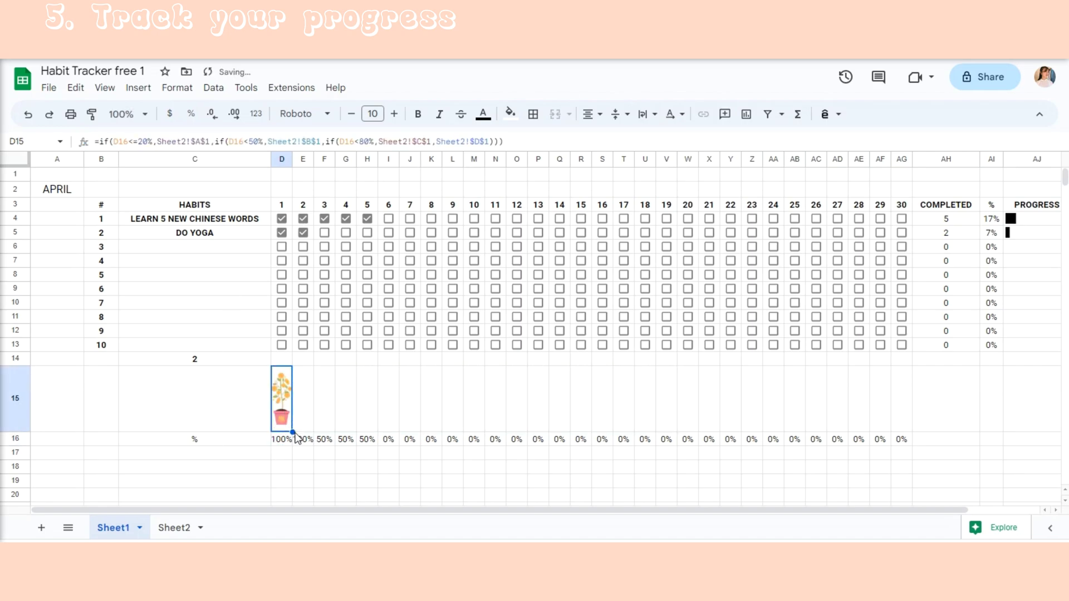
pyautogui.moveTo(292, 433); pyautogui.dragTo(903, 419)
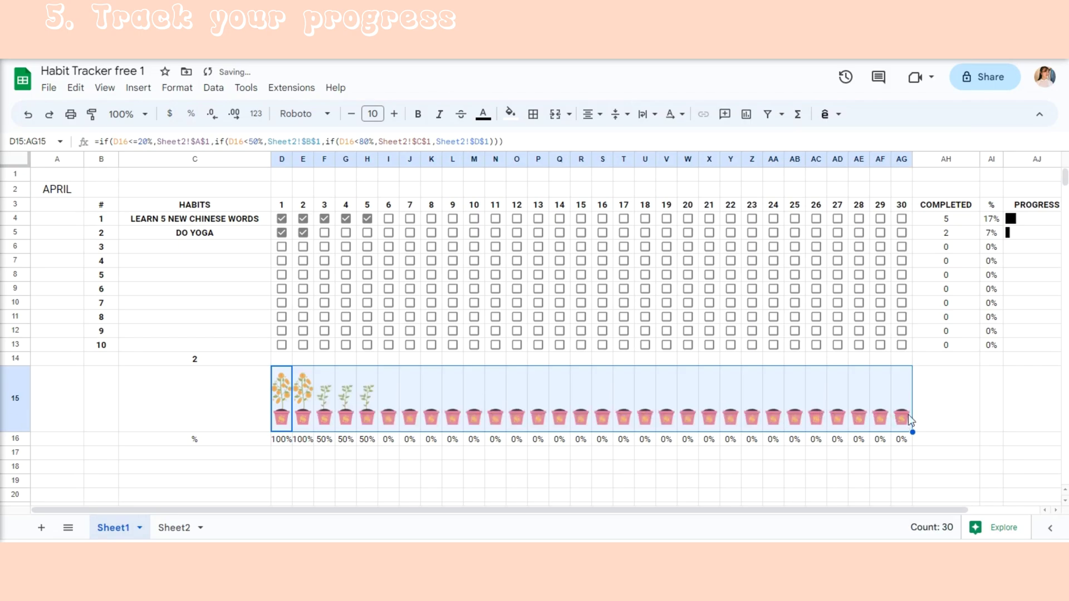
pyautogui.click(950, 418)
# - Enter DRINL 2L WATER as the third habit in C6
pyautogui.click(212, 246)
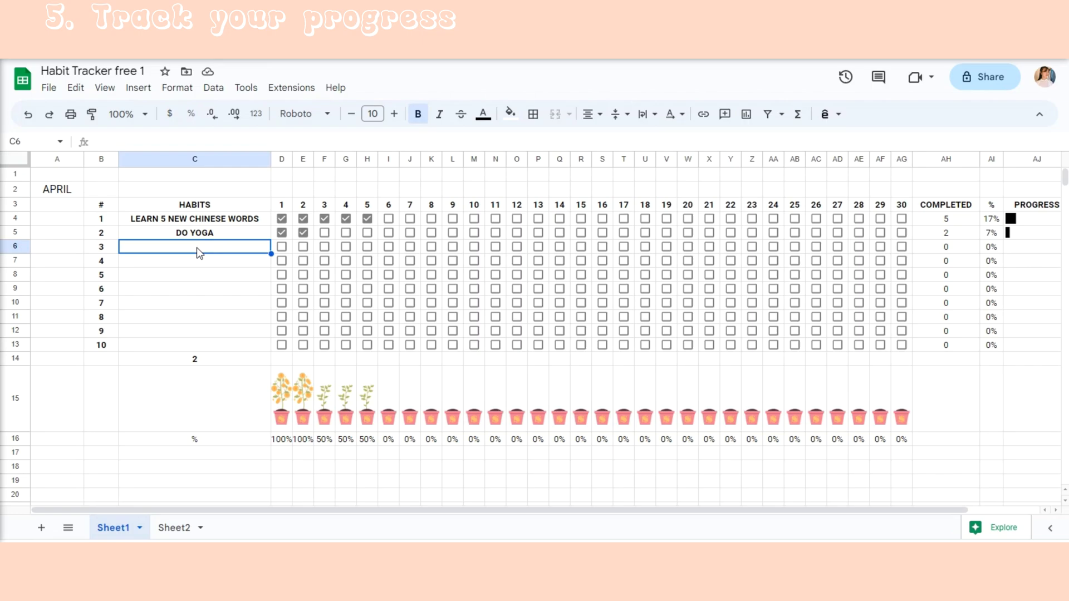
pyautogui.write('lear')
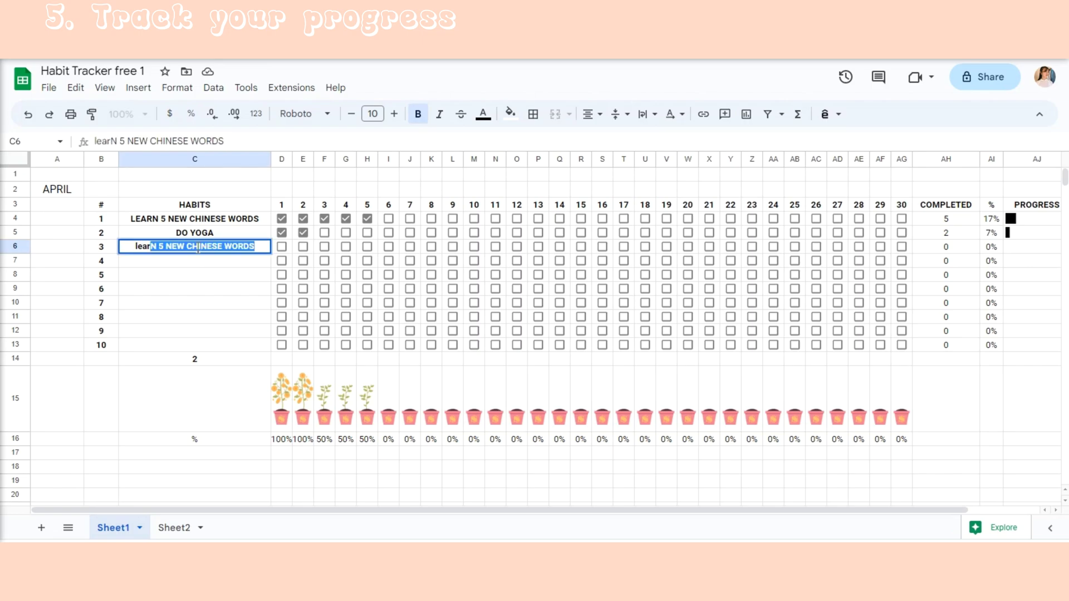
pyautogui.press('BackSpace')
pyautogui.press('BackSpace')
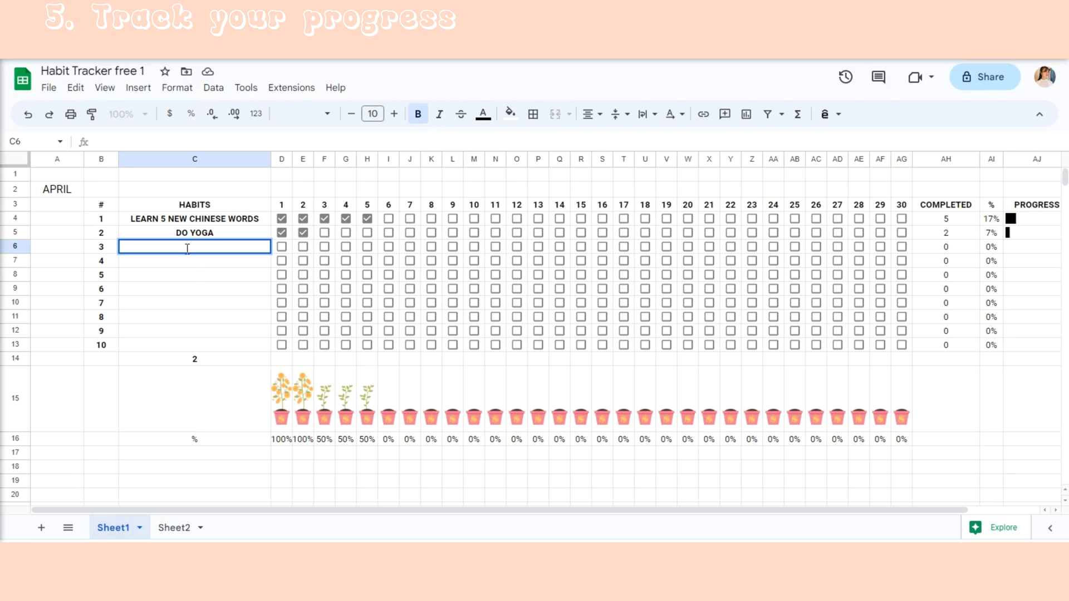
pyautogui.write('DRE')
pyautogui.write('NL 2L W')
pyautogui.write('ATER')
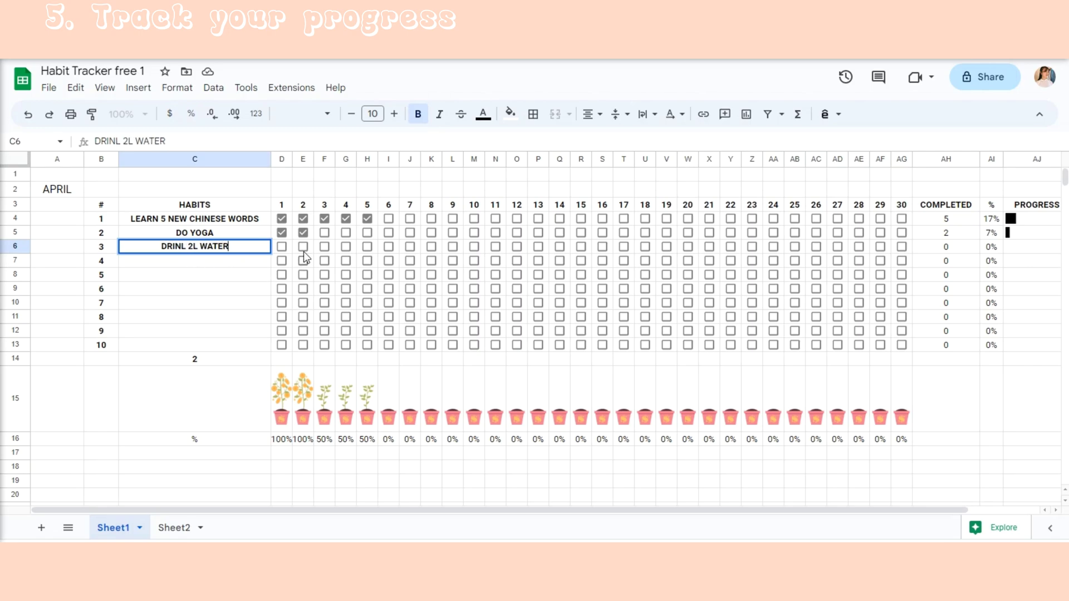
# - Tick day 1 for the third habit in D6, and test the day 1 plant by unticking and reticking D4, D5 and D6
pyautogui.click(282, 249)
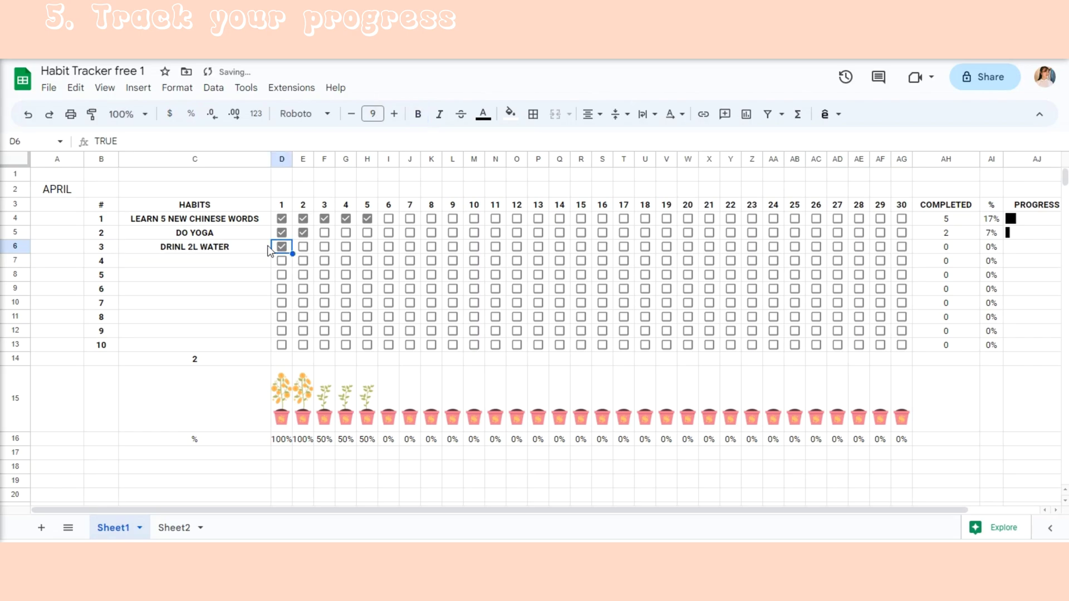
pyautogui.click(282, 218)
pyautogui.click(282, 232)
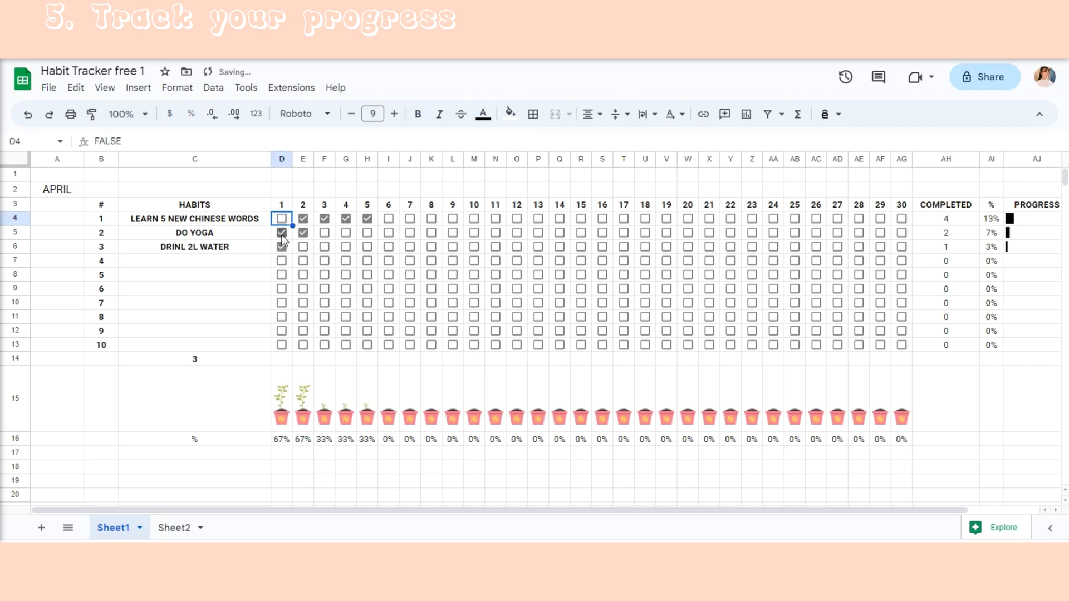
pyautogui.click(282, 245)
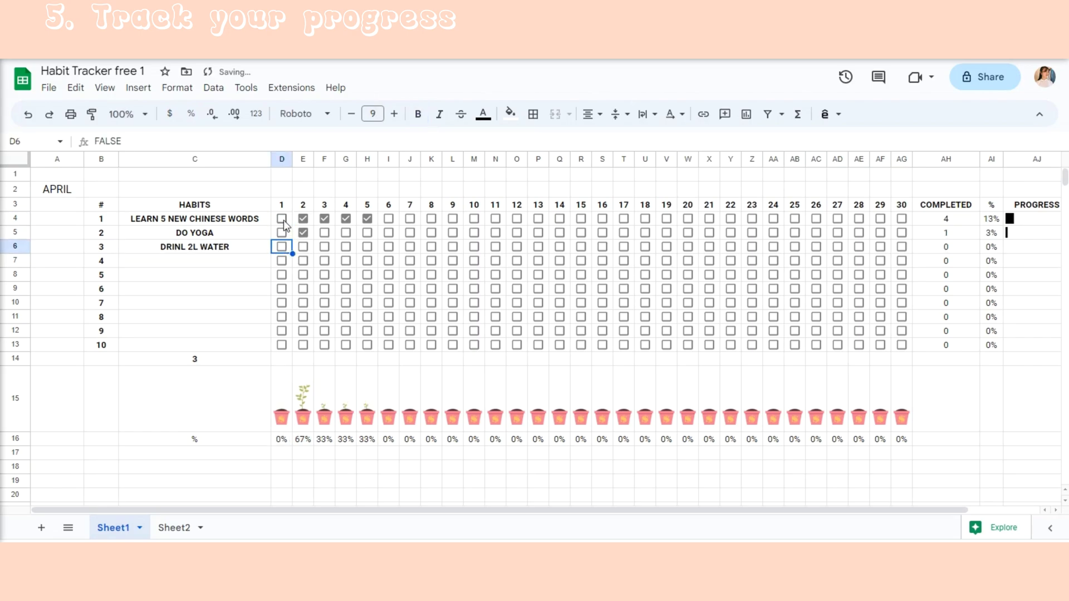
pyautogui.click(283, 219)
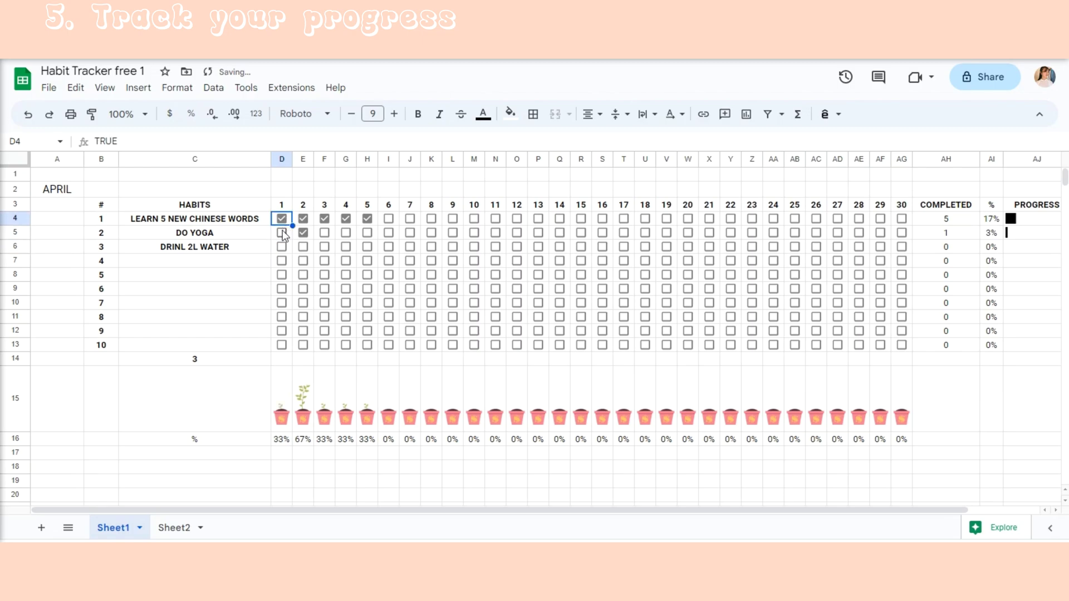
pyautogui.click(282, 232)
pyautogui.click(282, 249)
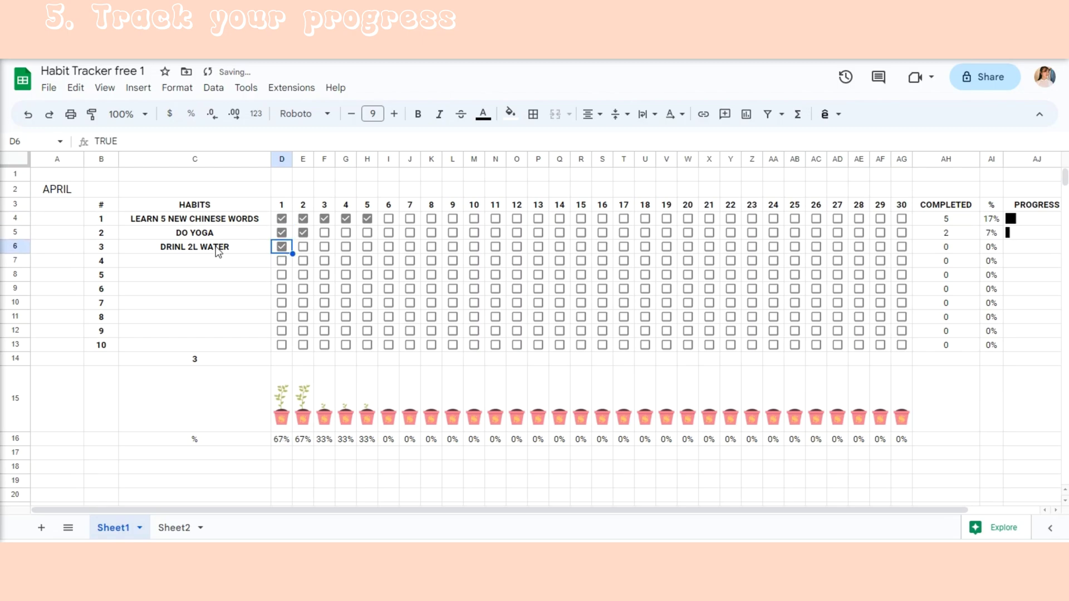
pyautogui.click(289, 395)
# - Make the daily percentages in row 16 bold
pyautogui.click(191, 440)
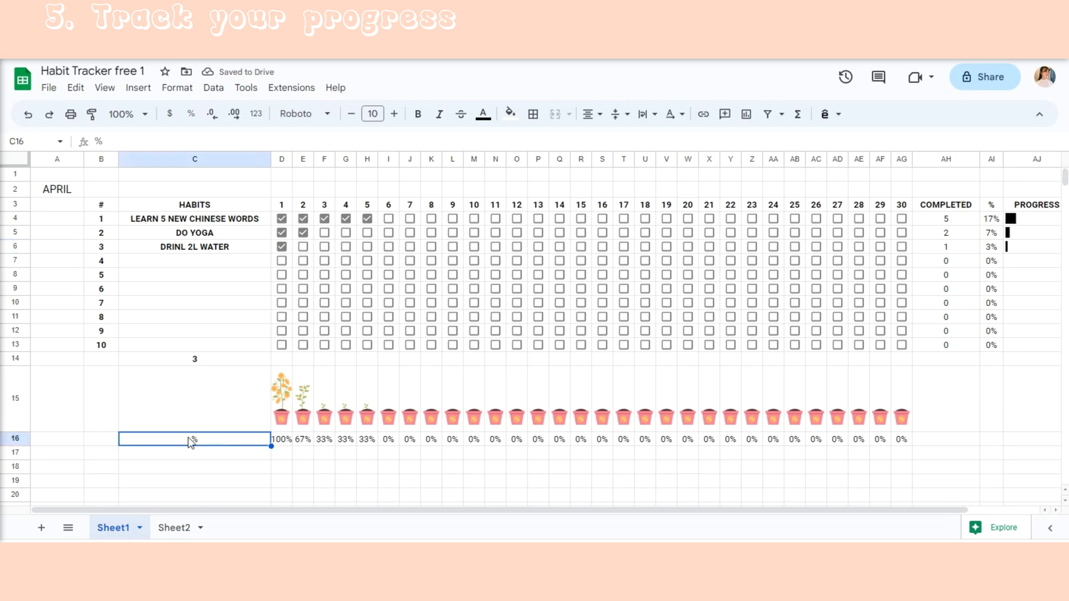
pyautogui.click(26, 439)
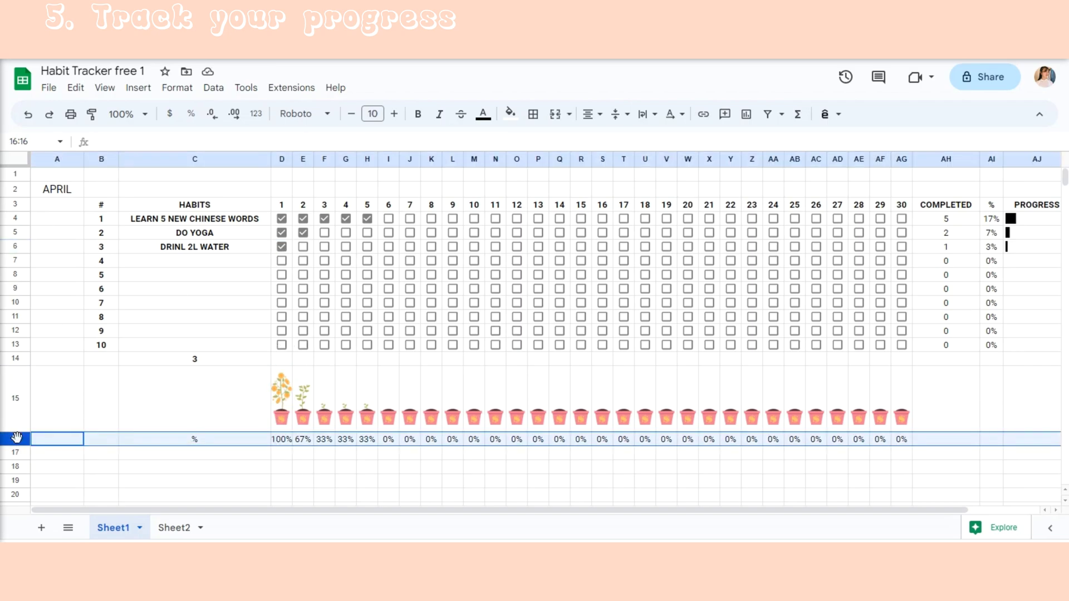
pyautogui.click(420, 114)
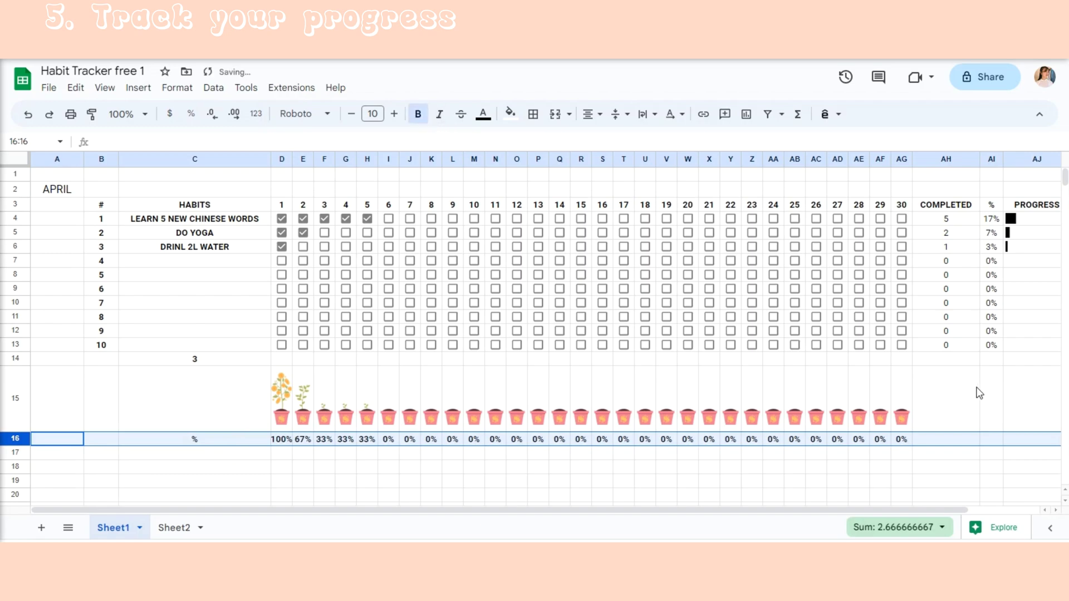
pyautogui.click(954, 403)
# - Enter the label PROGRESS in C15 beside the plant images and make it bold
pyautogui.click(213, 398)
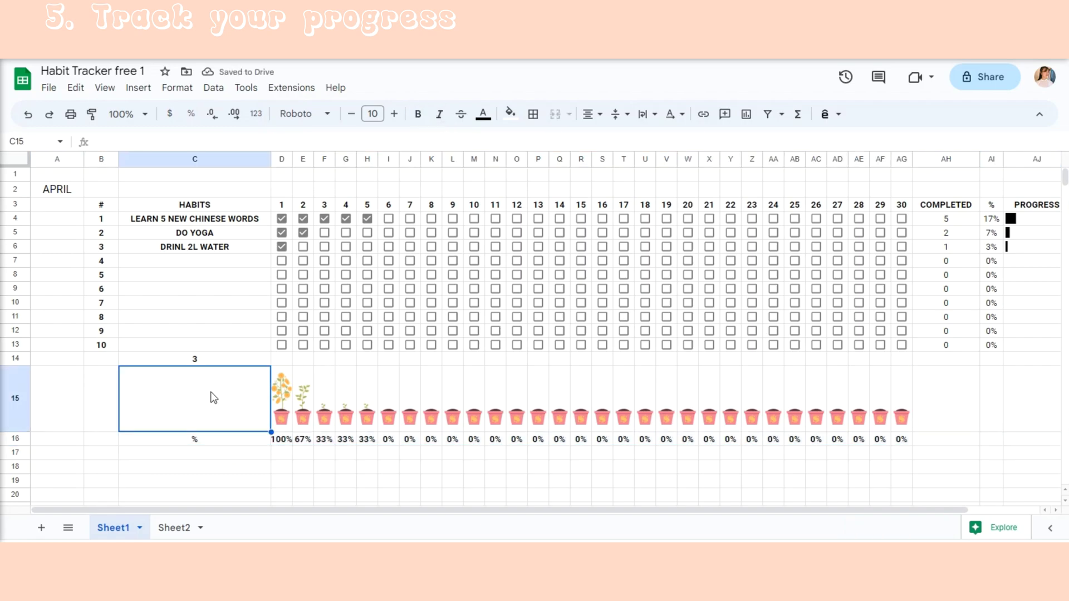
pyautogui.click(223, 144)
pyautogui.write('PROGRESS')
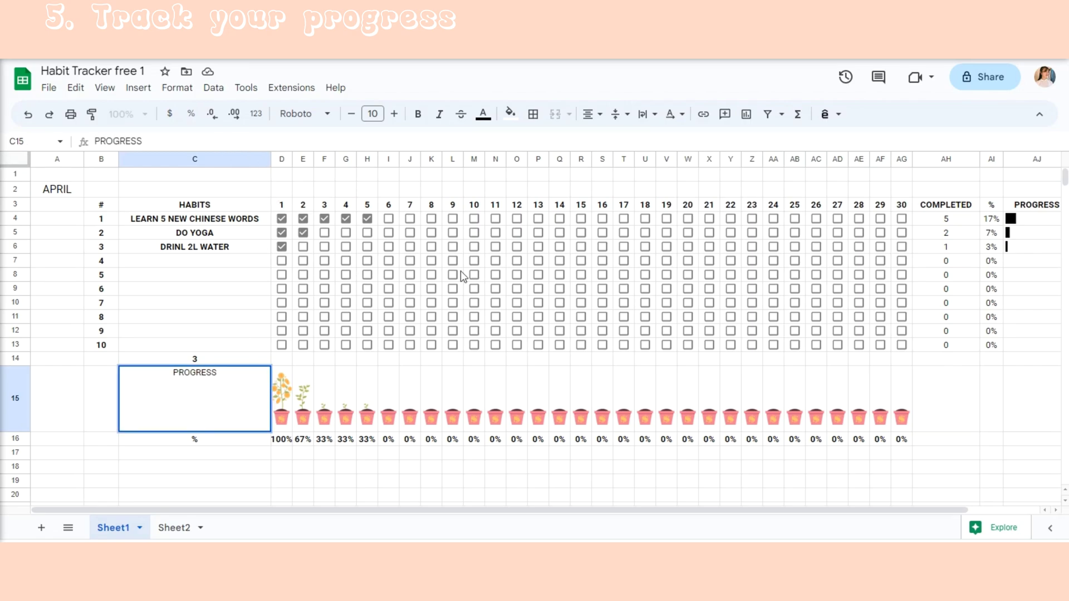
pyautogui.click(418, 114)
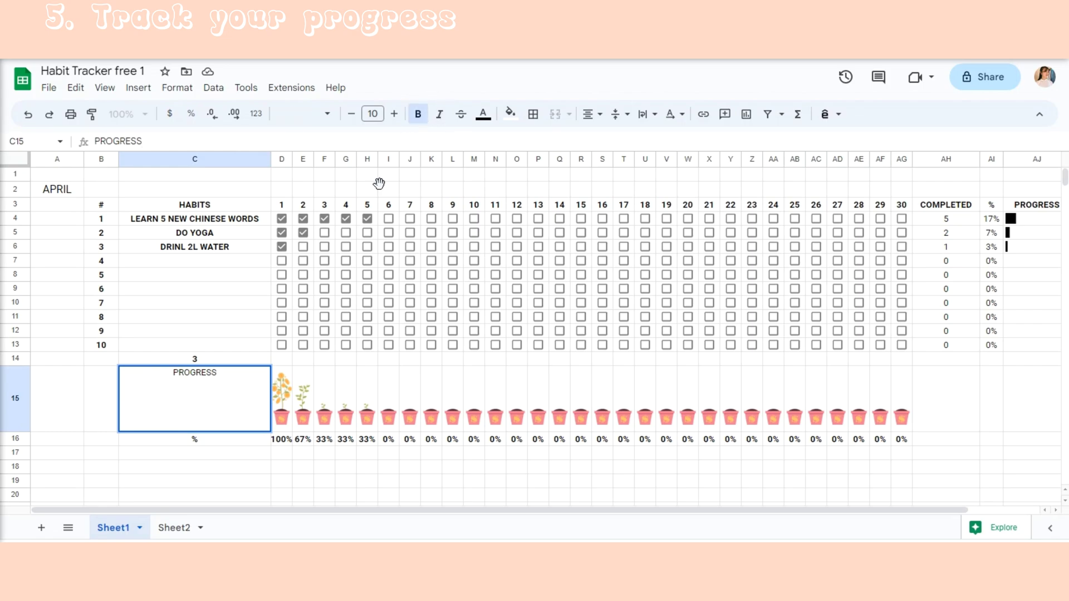
pyautogui.press('Return')
pyautogui.click(220, 410)
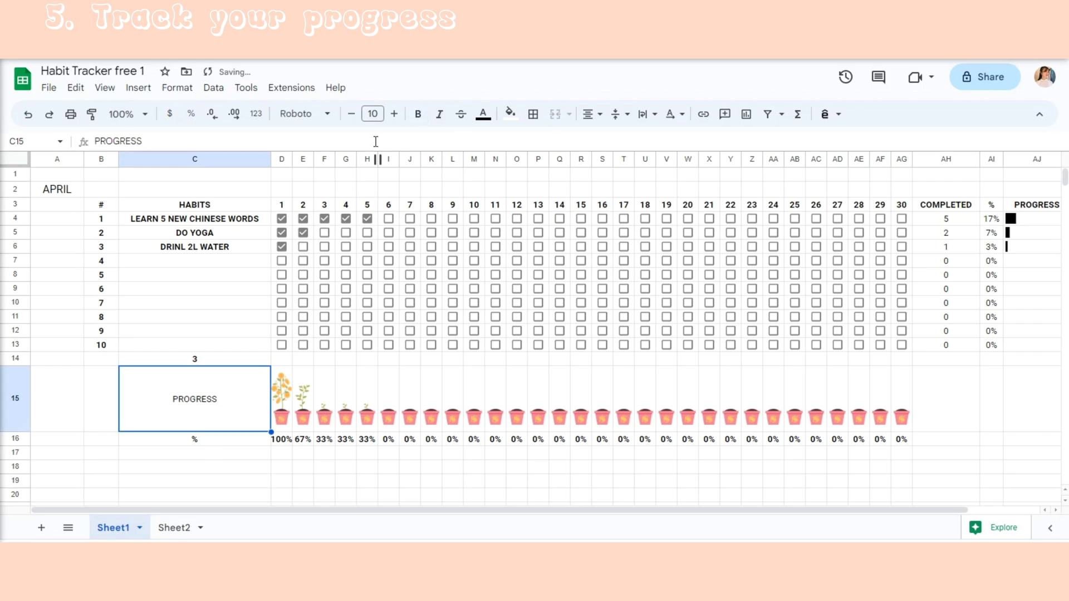
pyautogui.click(418, 114)
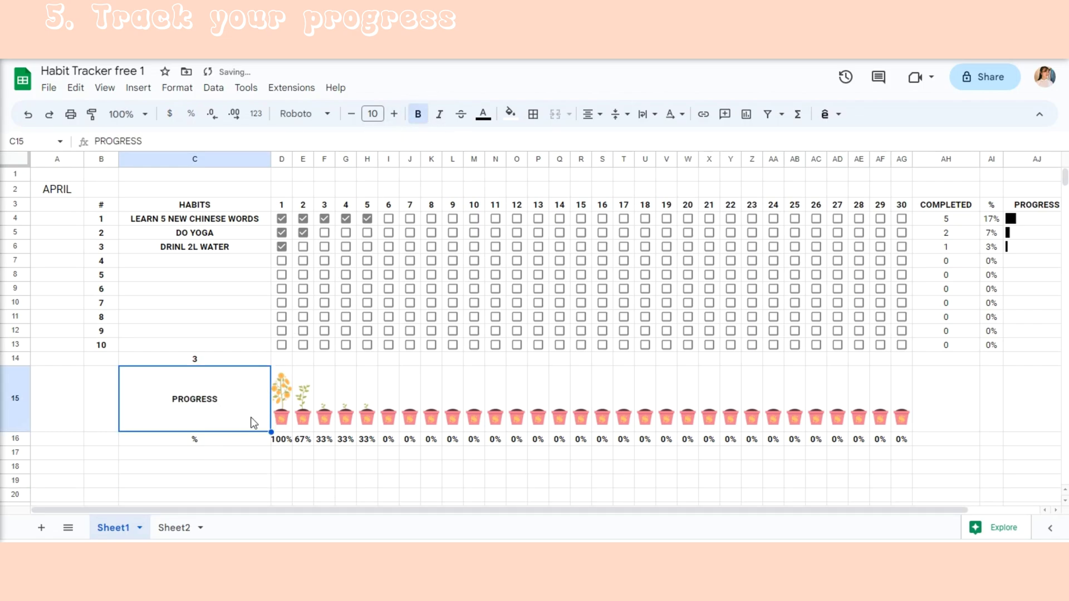
# - Enlarge the PROGRESS label in C15, adjusting its font size to slightly below 17
pyautogui.click(393, 114)
pyautogui.click(393, 114)
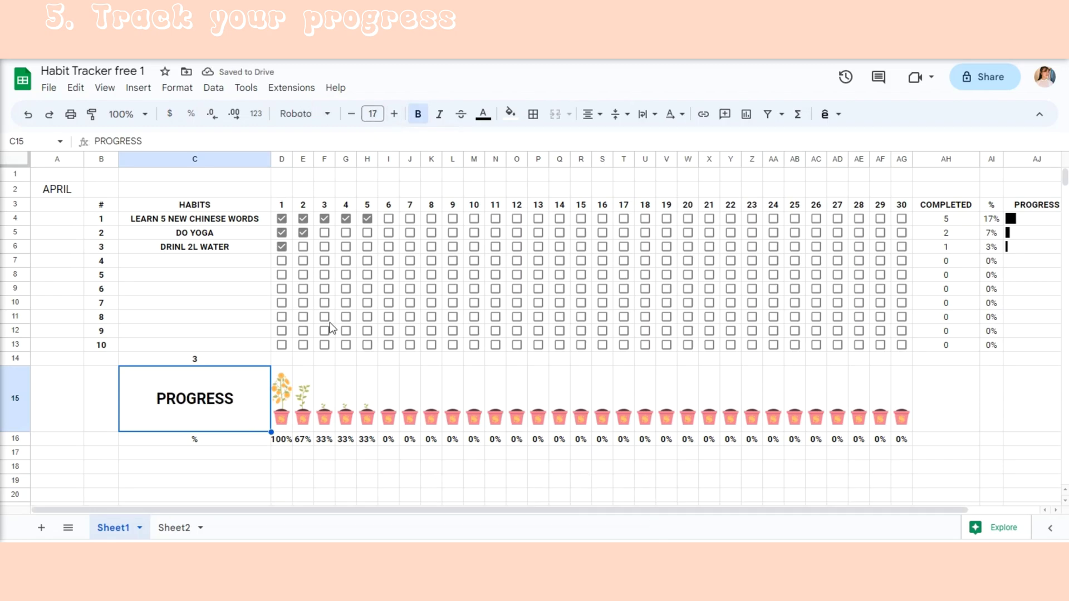
pyautogui.click(352, 115)
pyautogui.click(352, 114)
pyautogui.click(352, 114)
pyautogui.click(352, 114)
pyautogui.click(390, 493)
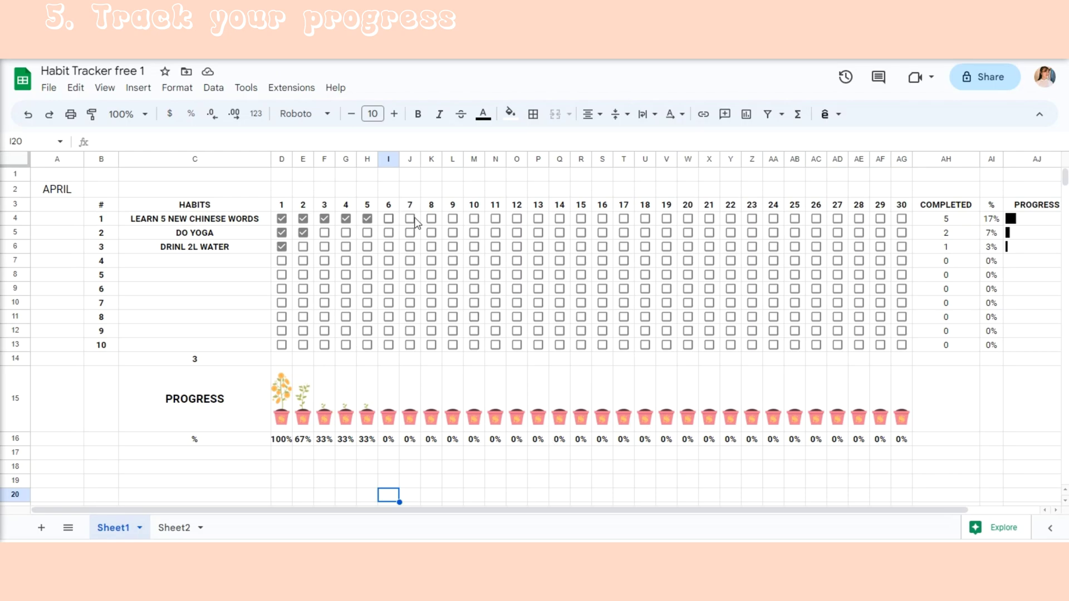
# - Tick days 6 and 7 for the LEARN 5 NEW CHINESE WORDS habit and make the APRIL heading in A2 bold
pyautogui.click(389, 218)
pyautogui.click(410, 218)
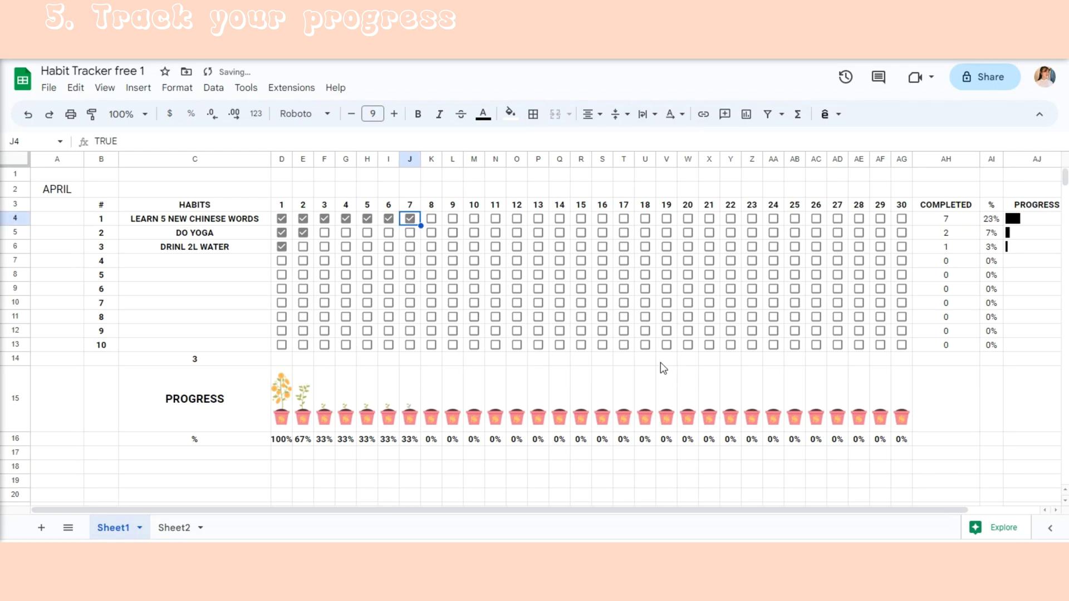
pyautogui.click(61, 190)
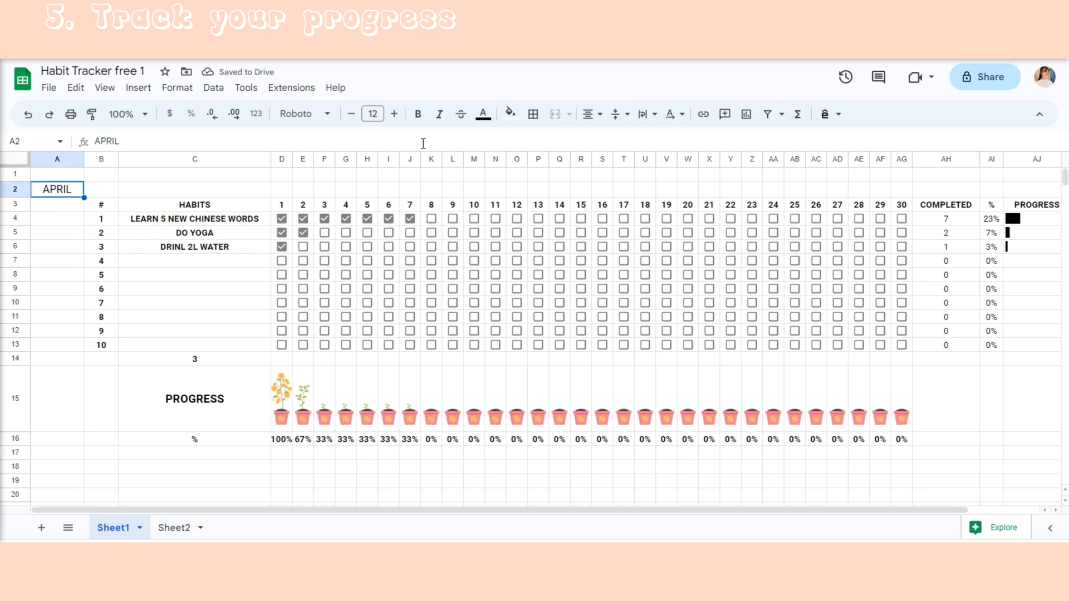
pyautogui.click(418, 114)
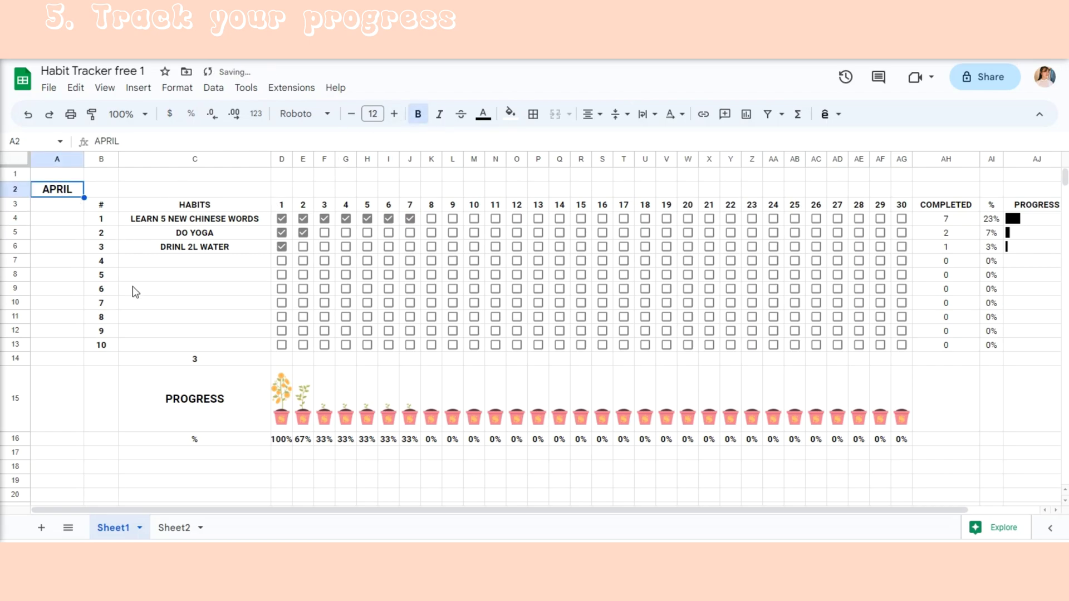
pyautogui.scroll(-2, 187, 462)
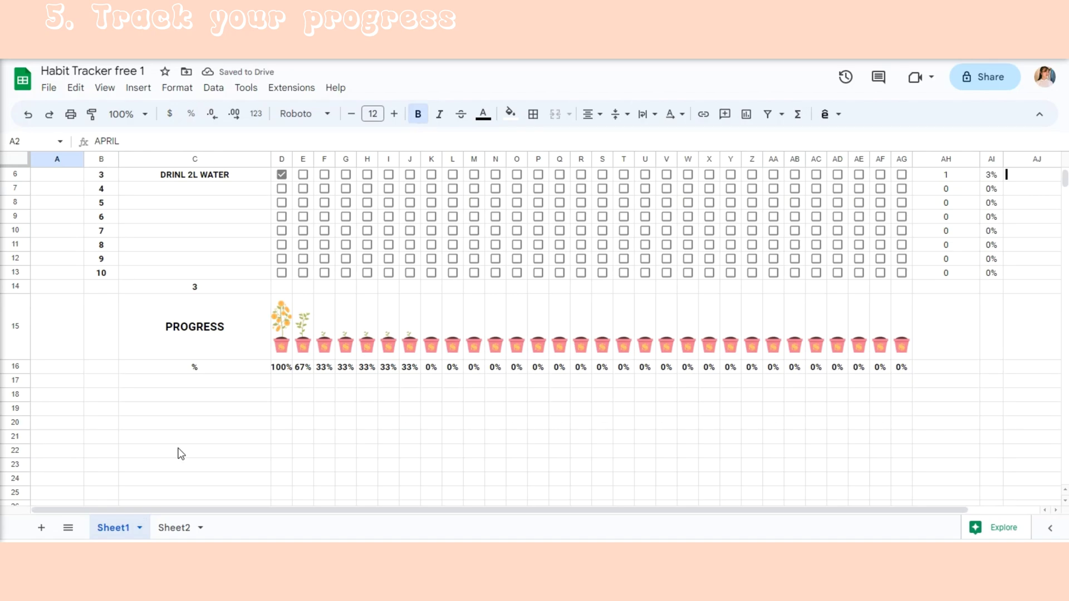
pyautogui.scroll(2, 179, 448)
pyautogui.scroll(-4, 153, 365)
pyautogui.click(139, 348)
pyautogui.scroll(2, 199, 379)
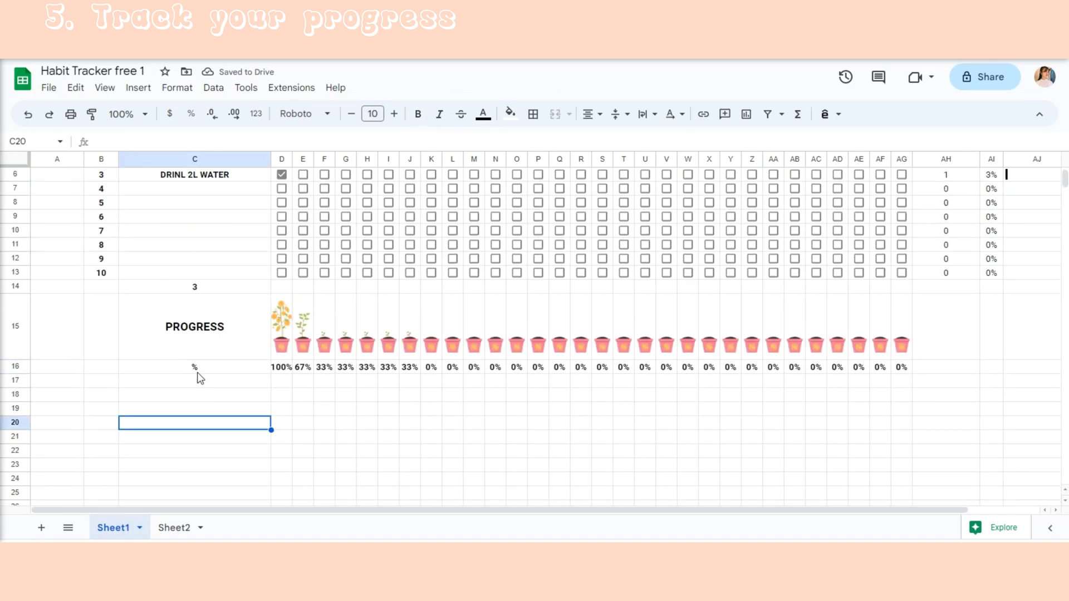
pyautogui.moveTo(105, 396); pyautogui.dragTo(431, 423)
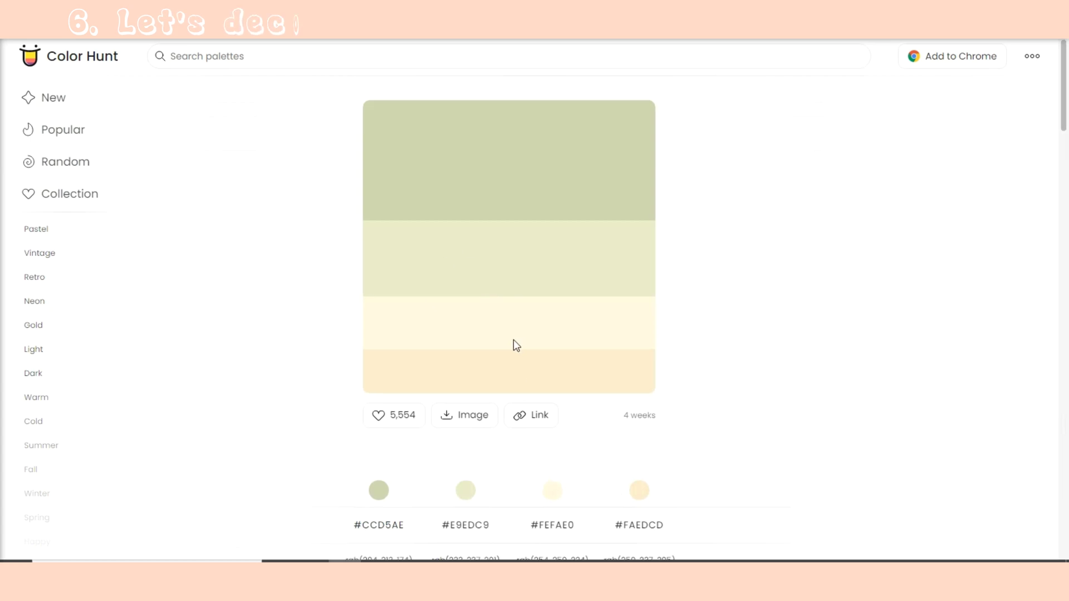
# - Switch to Color Hunt and examine the sage, cream and beige palette with its four hex colour codes
pyautogui.scroll(-5, 513, 346)
pyautogui.scroll(5, 465, 281)
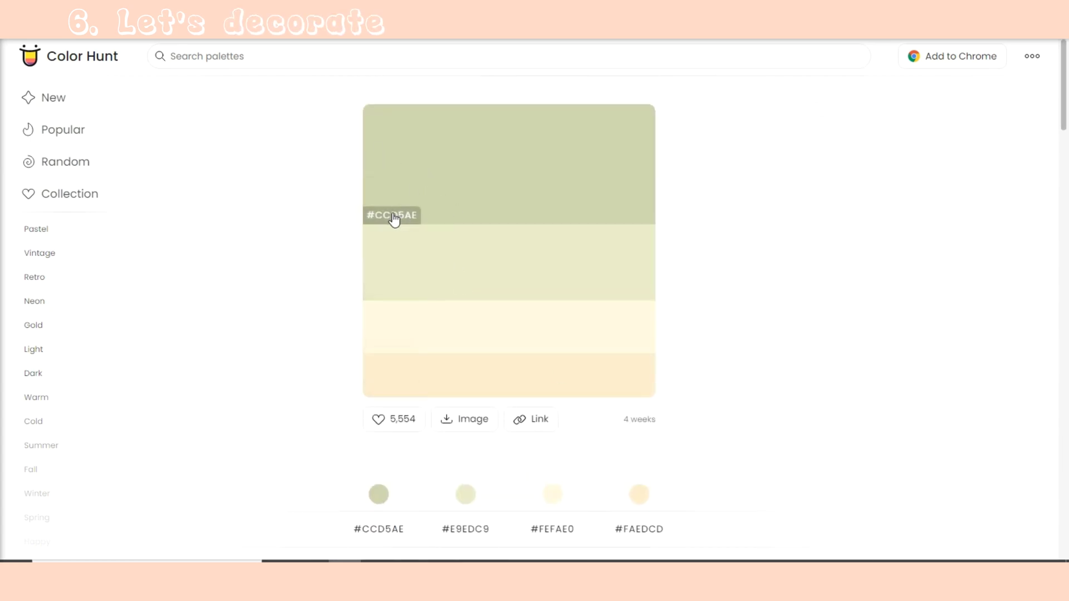
pyautogui.scroll(-2, 561, 369)
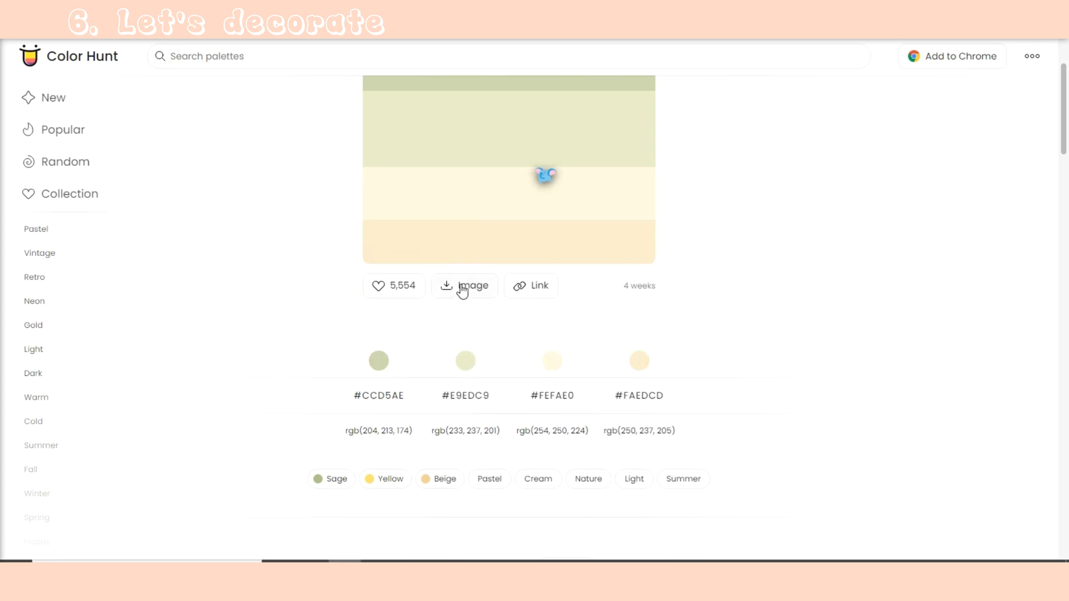
pyautogui.moveTo(546, 296); pyautogui.dragTo(750, 284)
pyautogui.click(661, 343)
pyautogui.scroll(-1, 625, 336)
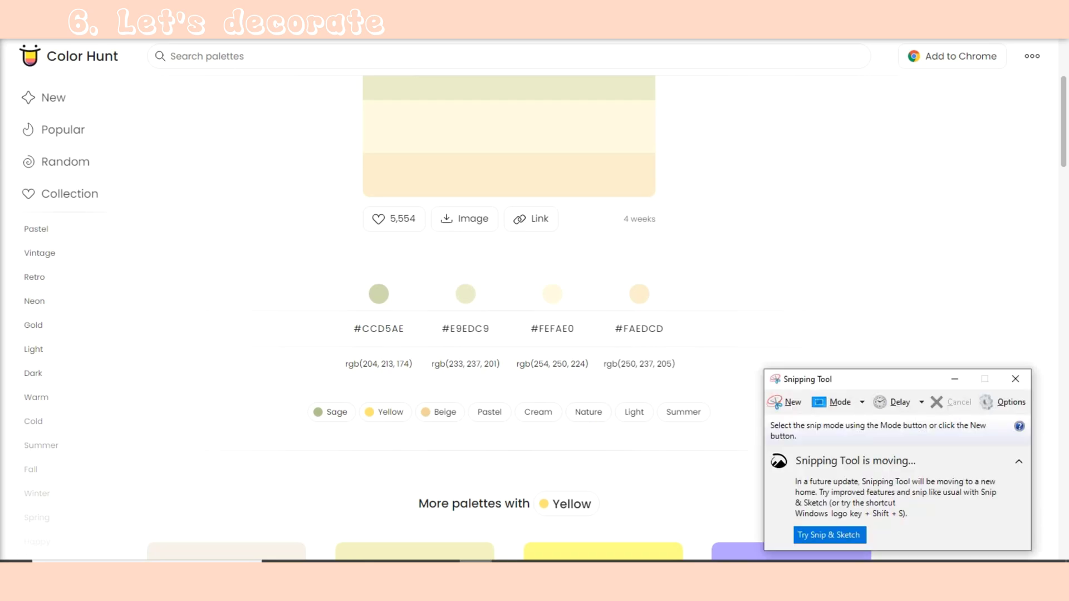
# - Capture the whole four-colour palette swatch as a screenshot with Snipping Tool and copy the snip
pyautogui.click(785, 406)
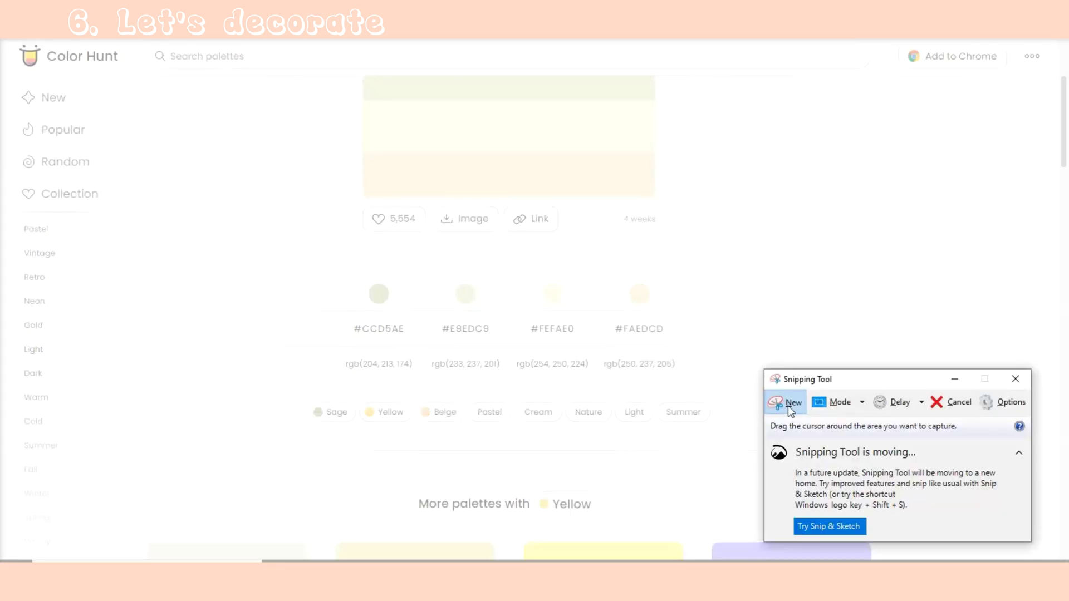
pyautogui.press('Escape')
pyautogui.scroll(4, 786, 413)
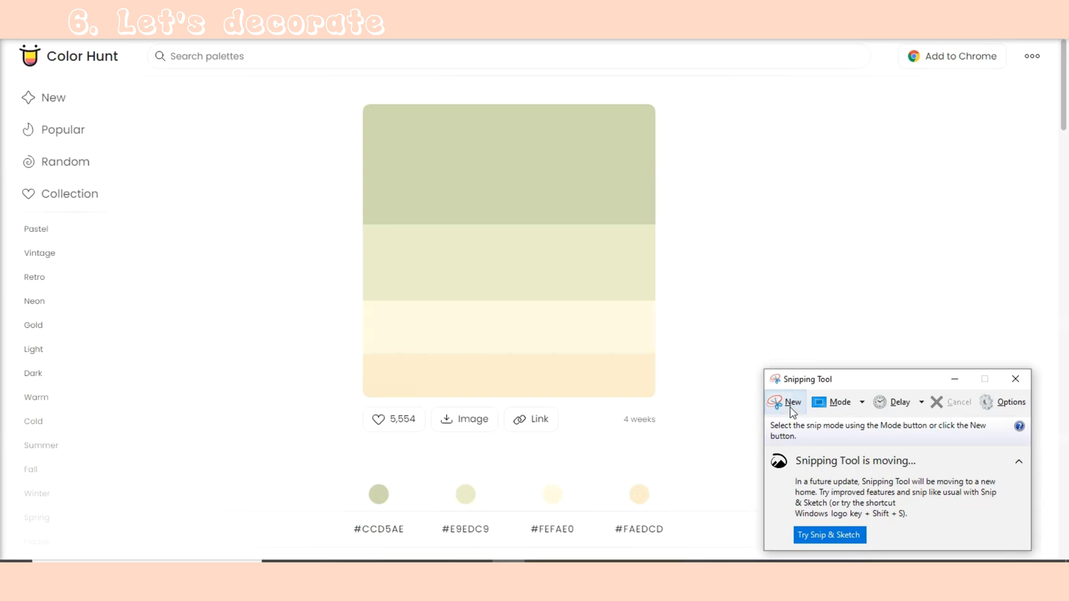
pyautogui.click(786, 404)
pyautogui.moveTo(341, 97); pyautogui.dragTo(662, 405)
pyautogui.rightClick(520, 215)
pyautogui.click(539, 218)
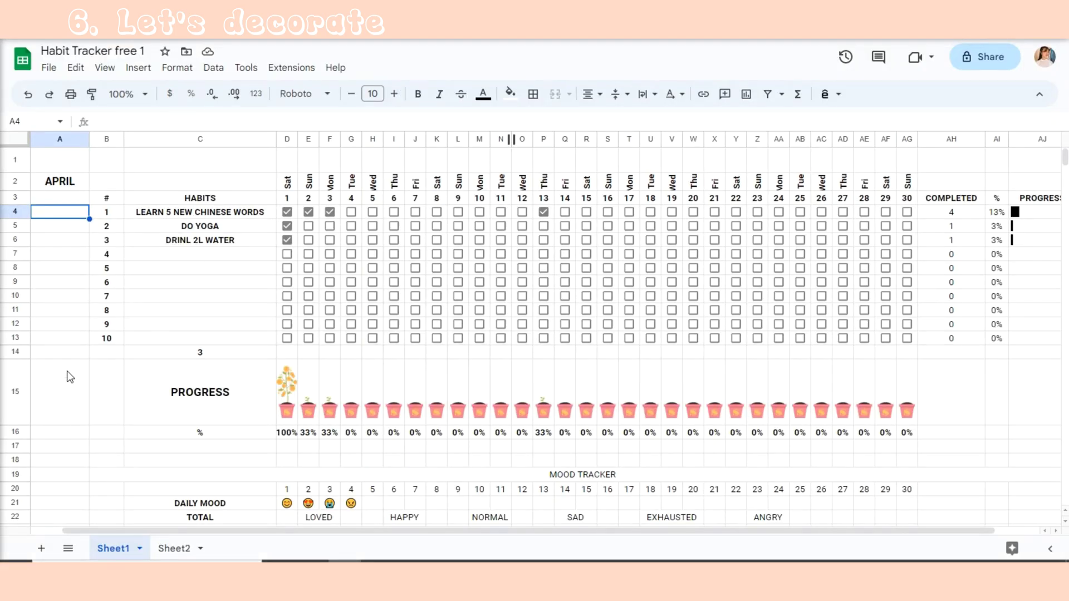
# - Paste the palette image into Sheet1 of the habit tracker, shrink it and place it over columns A to C from about row 10
pyautogui.click(71, 377)
pyautogui.rightClick(68, 395)
pyautogui.click(78, 149)
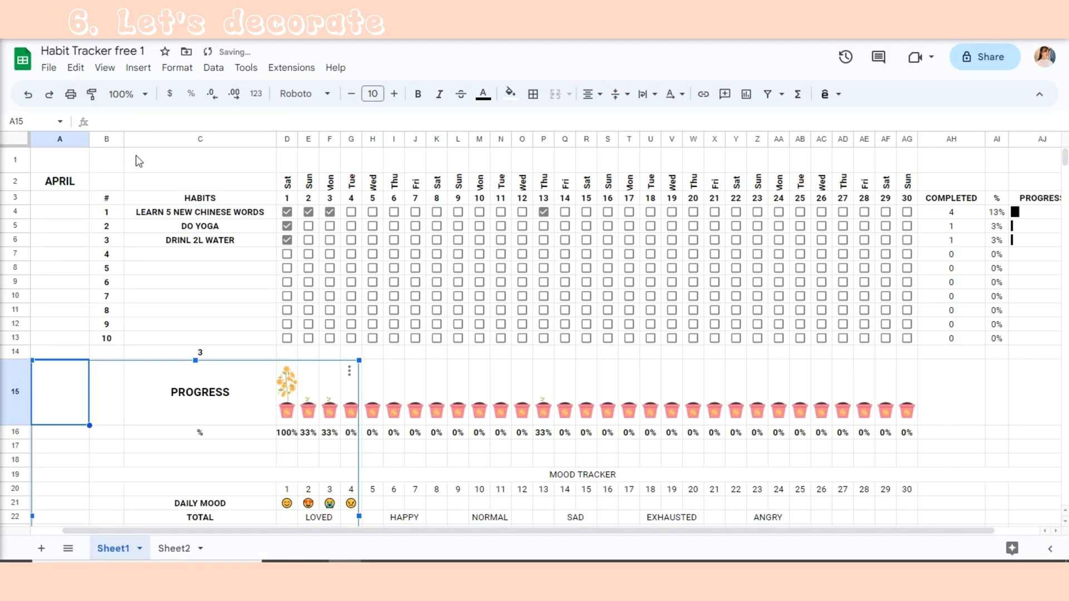
pyautogui.moveTo(354, 364); pyautogui.dragTo(248, 466)
pyautogui.moveTo(79, 501); pyautogui.dragTo(84, 322)
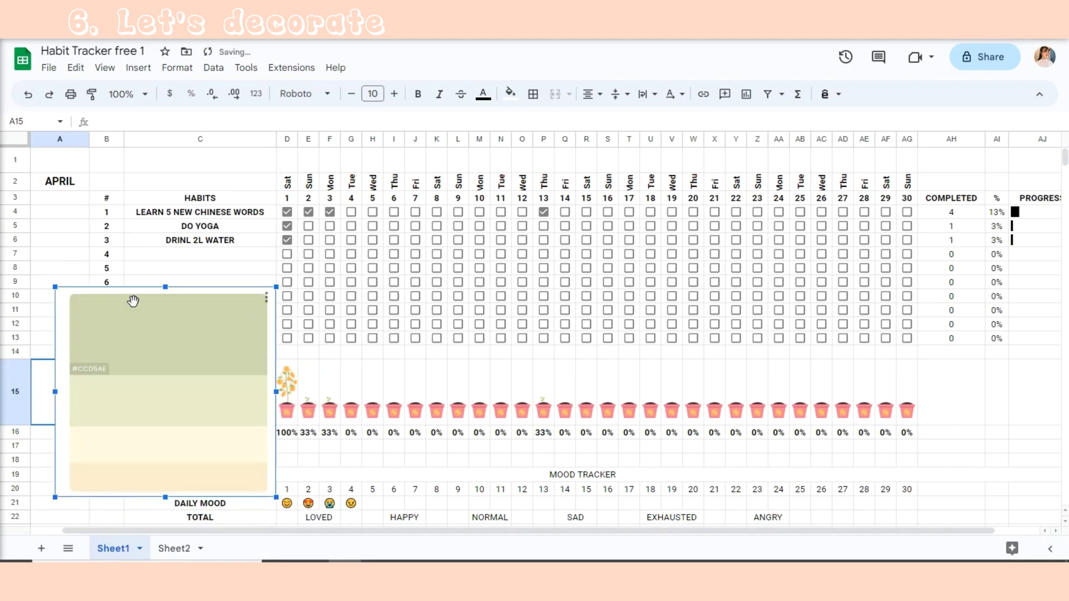
# - Shrink the palette image so it covers about rows 14 to 20 in columns A to C
pyautogui.moveTo(275, 286); pyautogui.dragTo(219, 336)
pyautogui.click(309, 160)
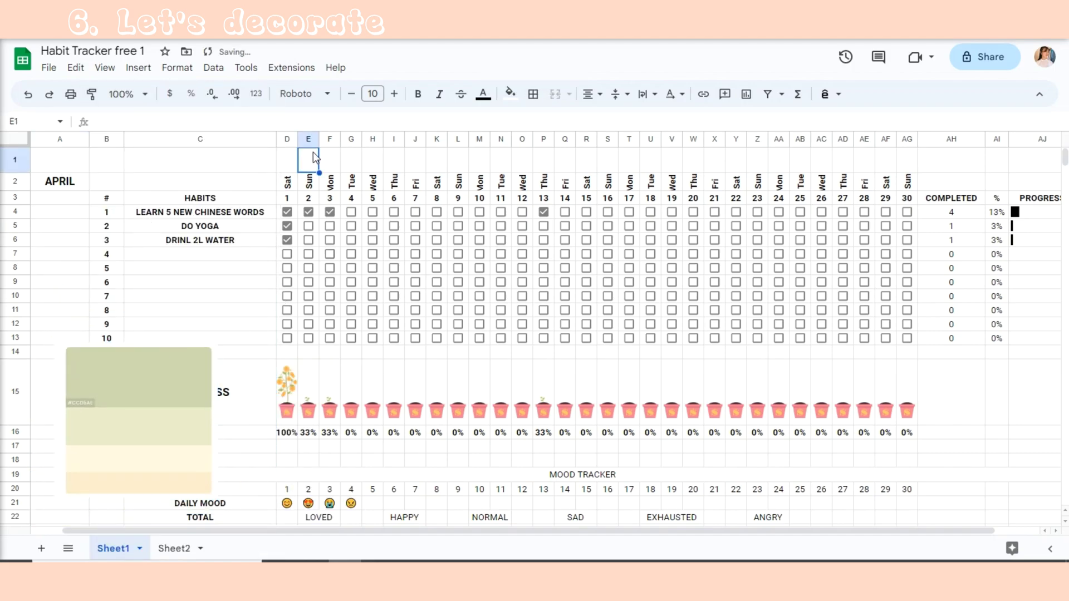
pyautogui.click(119, 182)
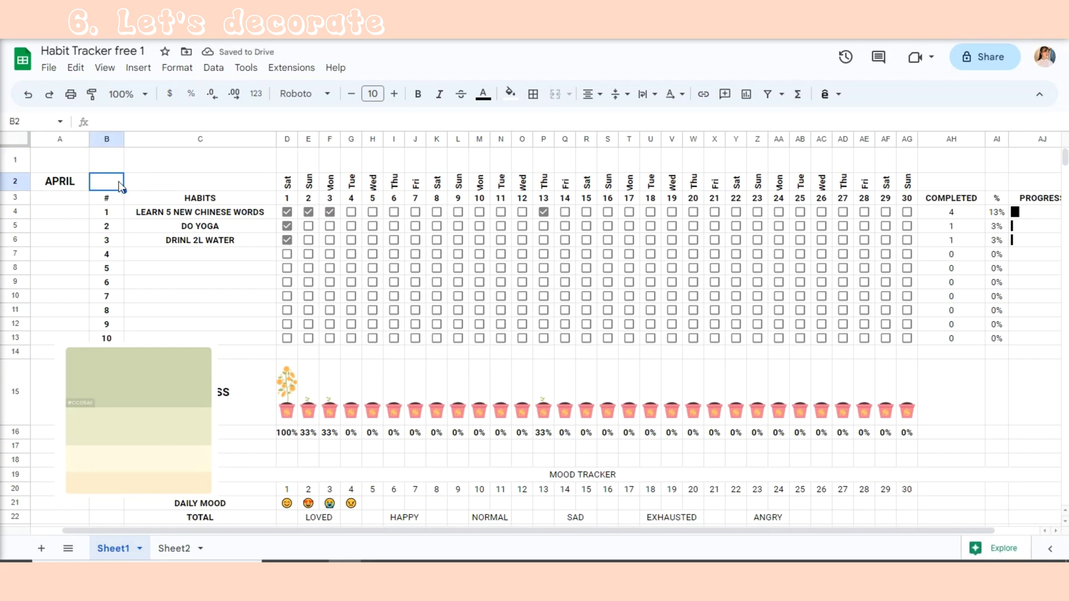
pyautogui.click(143, 184)
pyautogui.moveTo(192, 189); pyautogui.dragTo(718, 187)
pyautogui.click(466, 163)
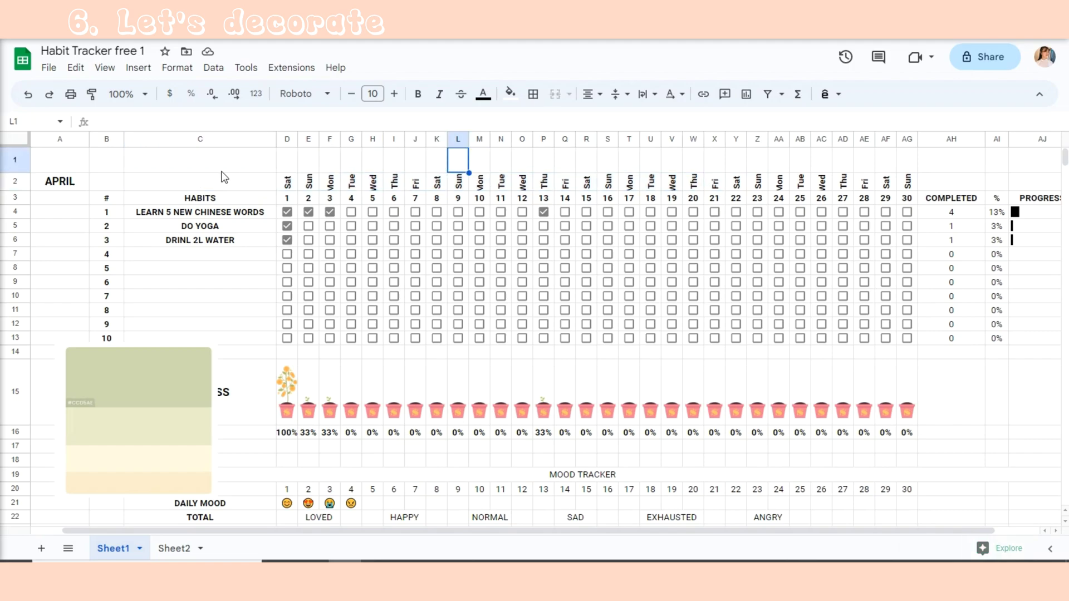
pyautogui.click(269, 162)
# - Insert a new row above row 1 and merge cells B2 to AJ2 into one title cell
pyautogui.click(15, 159)
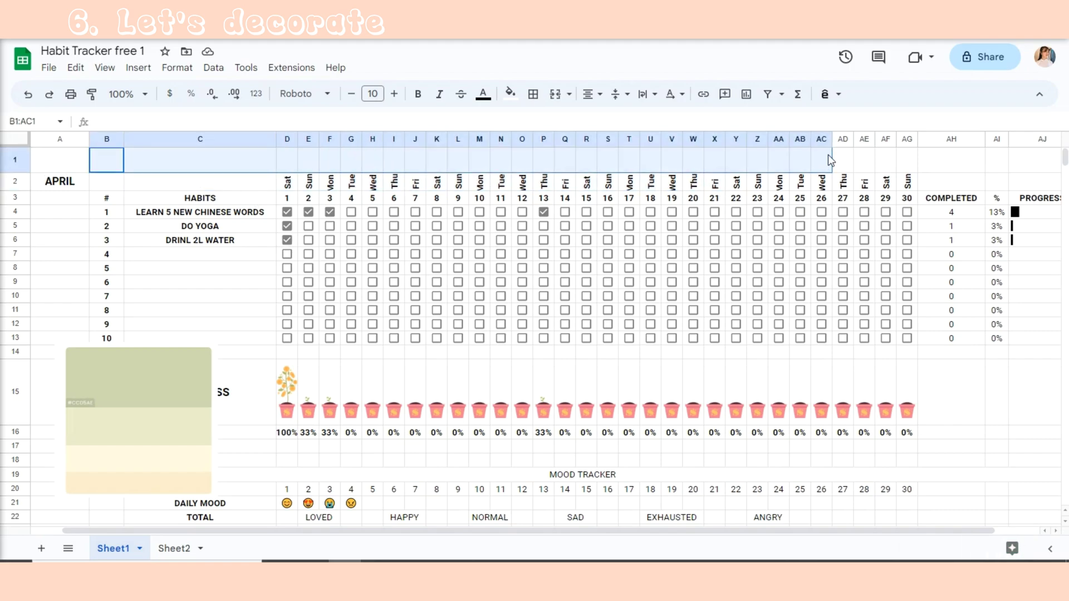
pyautogui.rightClick(17, 161)
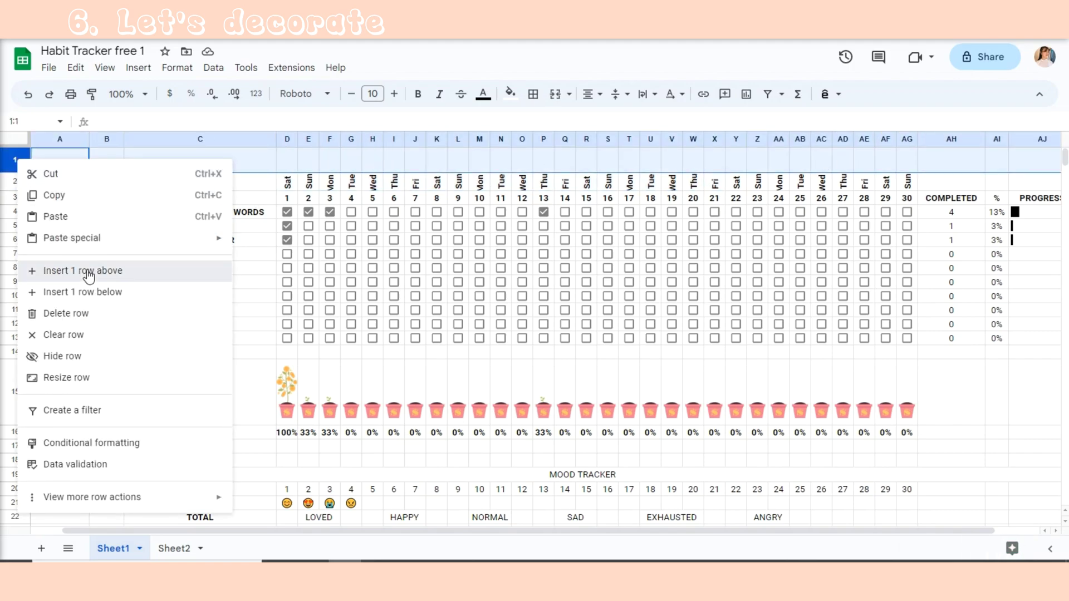
pyautogui.click(87, 272)
pyautogui.moveTo(112, 185); pyautogui.dragTo(1052, 202)
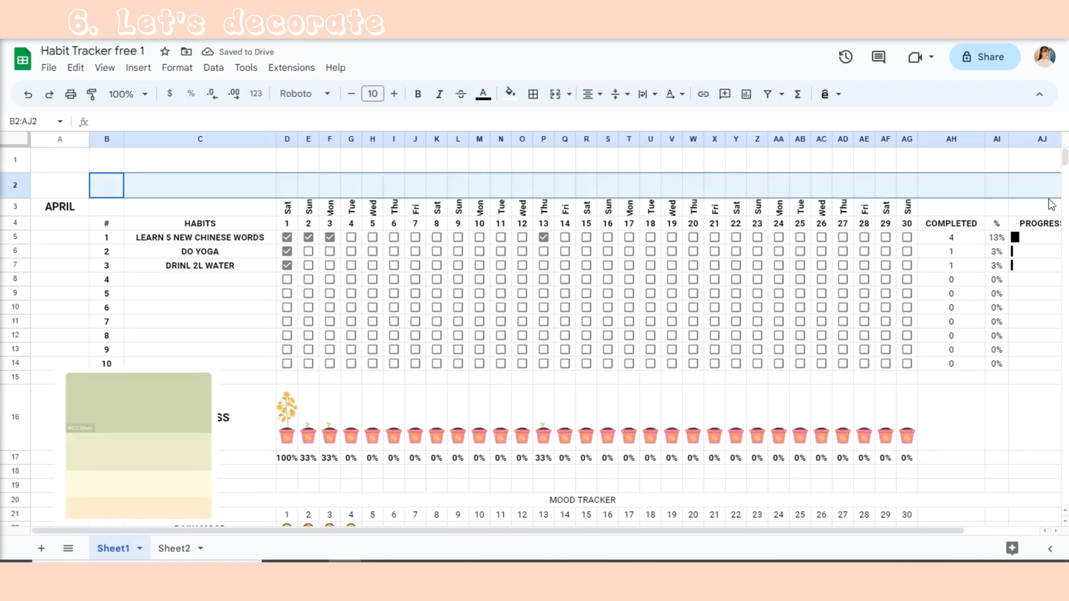
pyautogui.click(555, 96)
pyautogui.write('Hab')
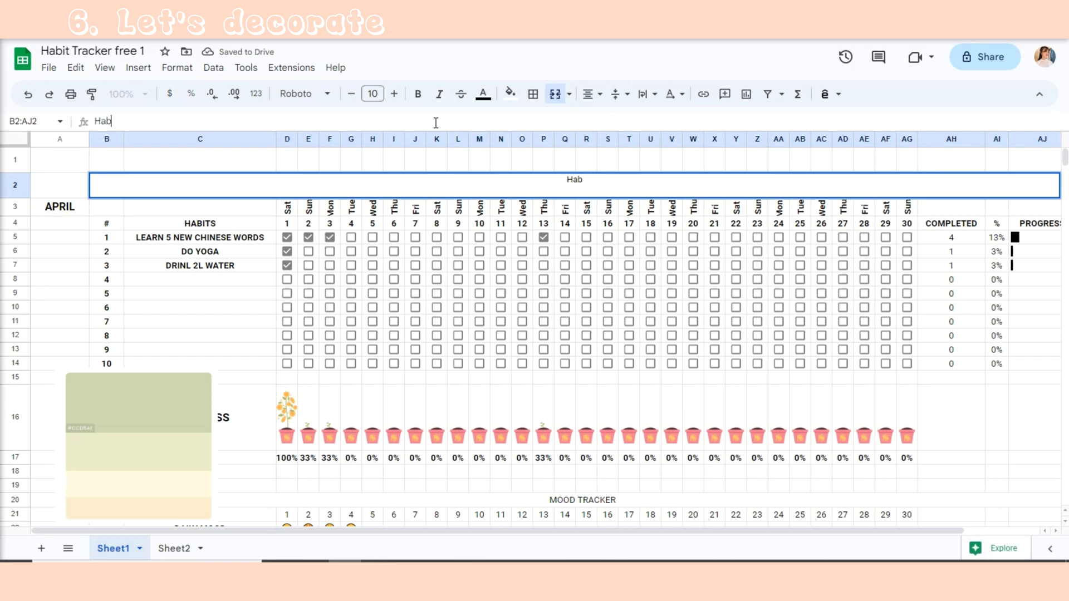
pyautogui.write('it Tracker')
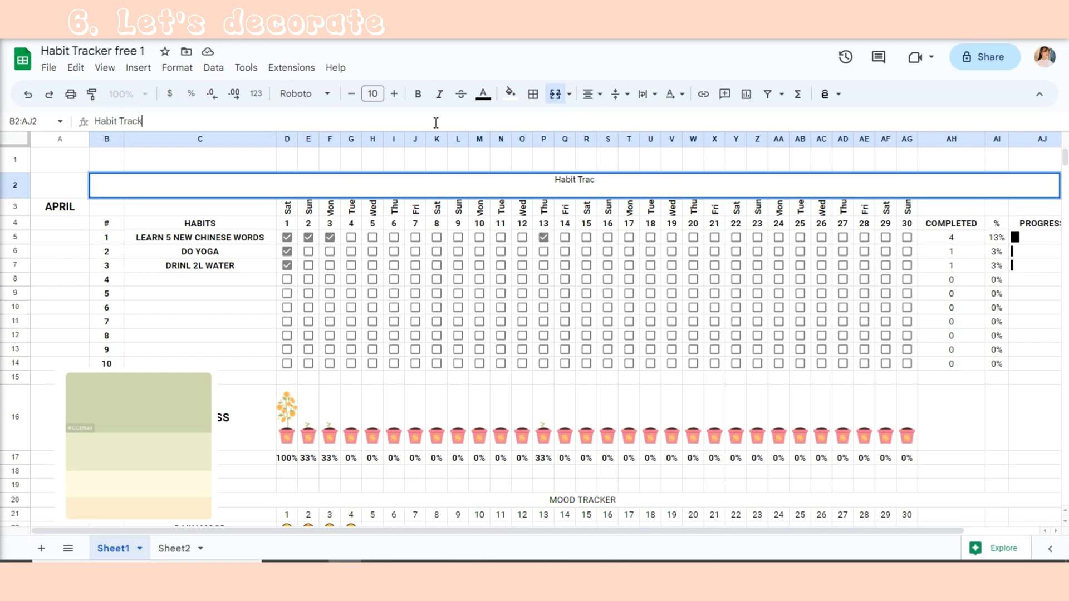
pyautogui.press('BackSpace')
pyautogui.press('BackSpace')
pyautogui.press('BackSpace')
pyautogui.press('BackSpace')
pyautogui.press('BackSpace')
pyautogui.press('BackSpace')
pyautogui.press('BackSpace')
pyautogui.press('BackSpace')
pyautogui.press('BackSpace')
pyautogui.press('BackSpace')
pyautogui.press('BackSpace')
pyautogui.press('BackSpace')
pyautogui.press('BackSpace')
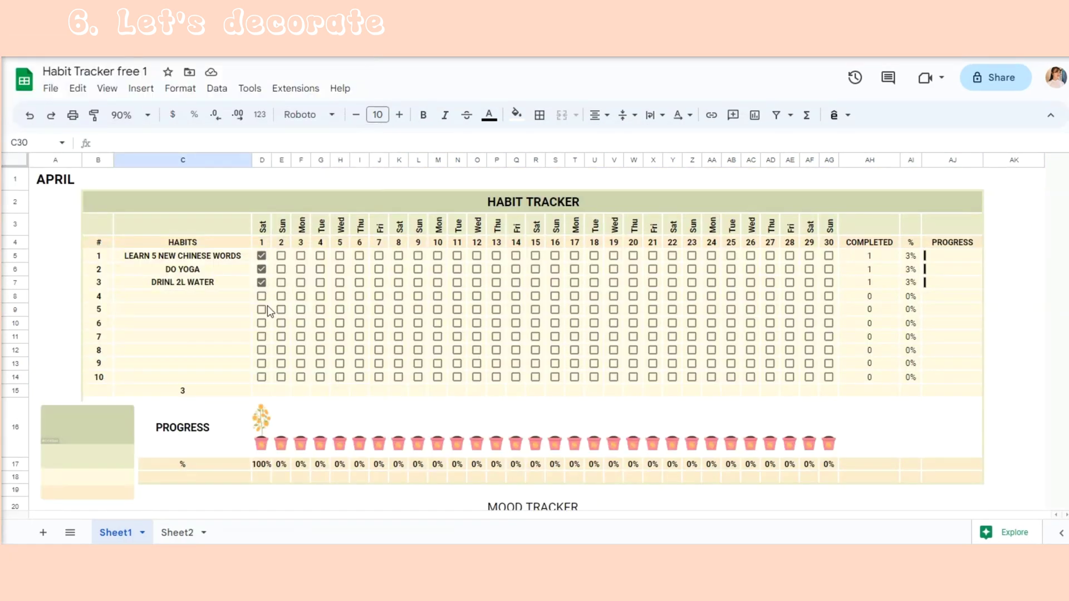
# - Move the palette image down off the habit table to about rows 23 to 30 in columns A and B
pyautogui.scroll(-4, 191, 282)
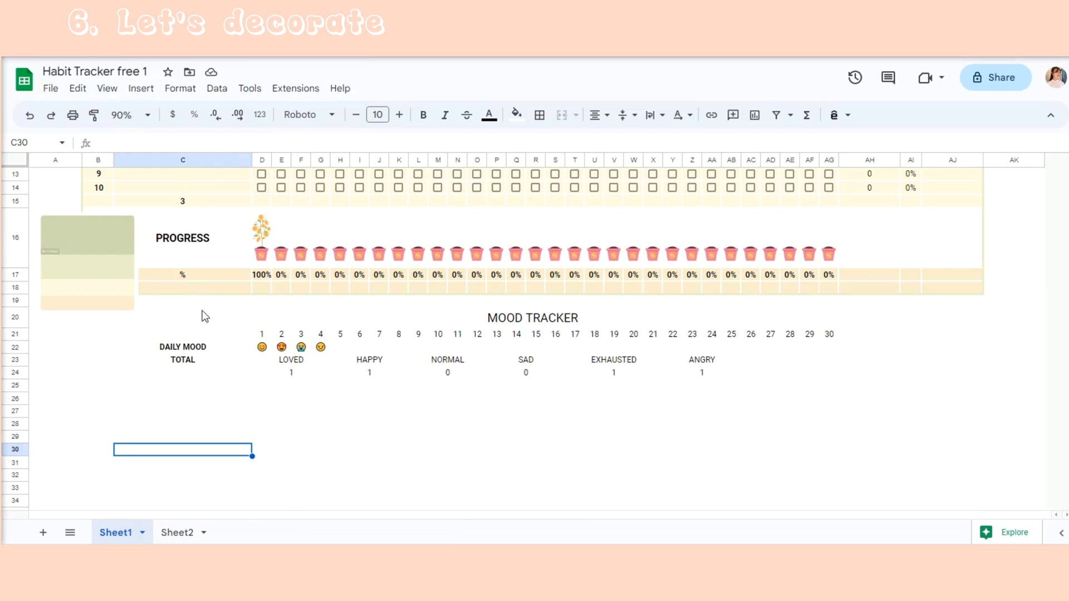
pyautogui.moveTo(95, 269); pyautogui.dragTo(98, 408)
pyautogui.scroll(4, 388, 378)
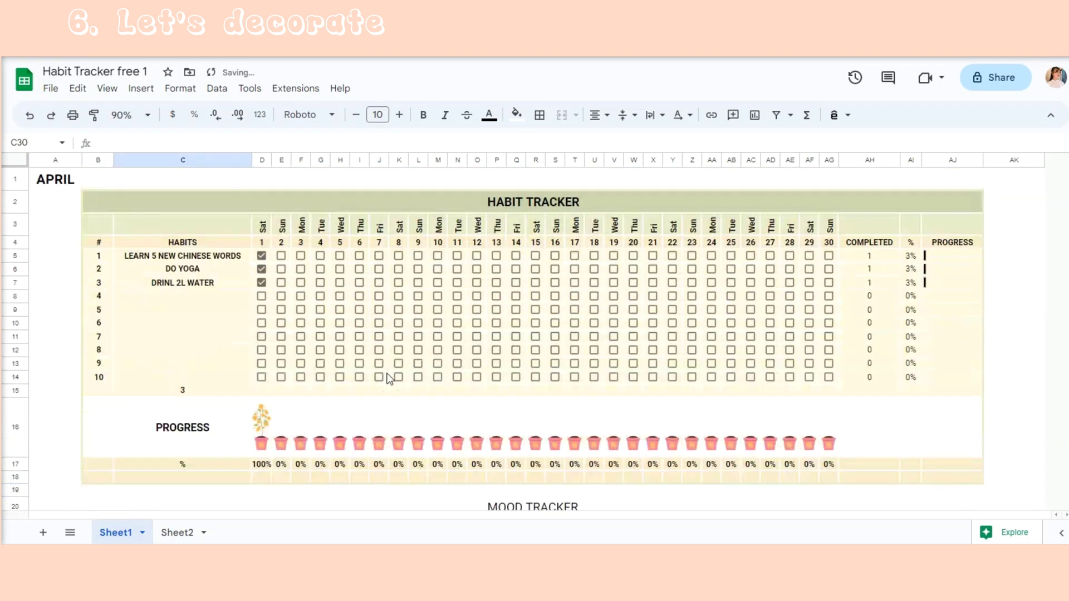
# - Try dark cyan 3 as the text colour of the HABIT TRACKER title
pyautogui.click(416, 200)
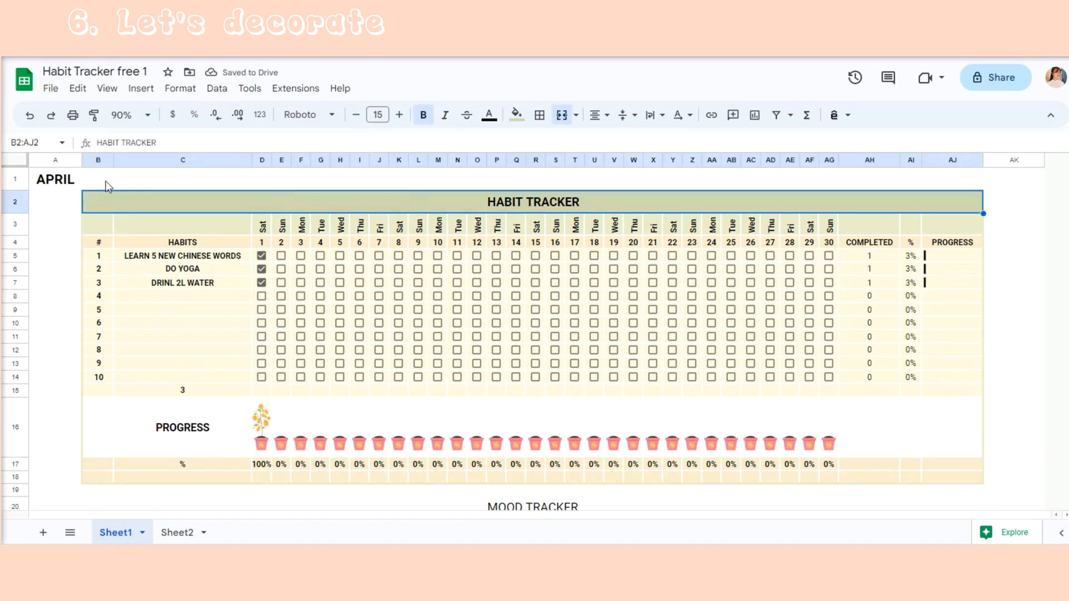
pyautogui.hotkey('ctrl', 'a')
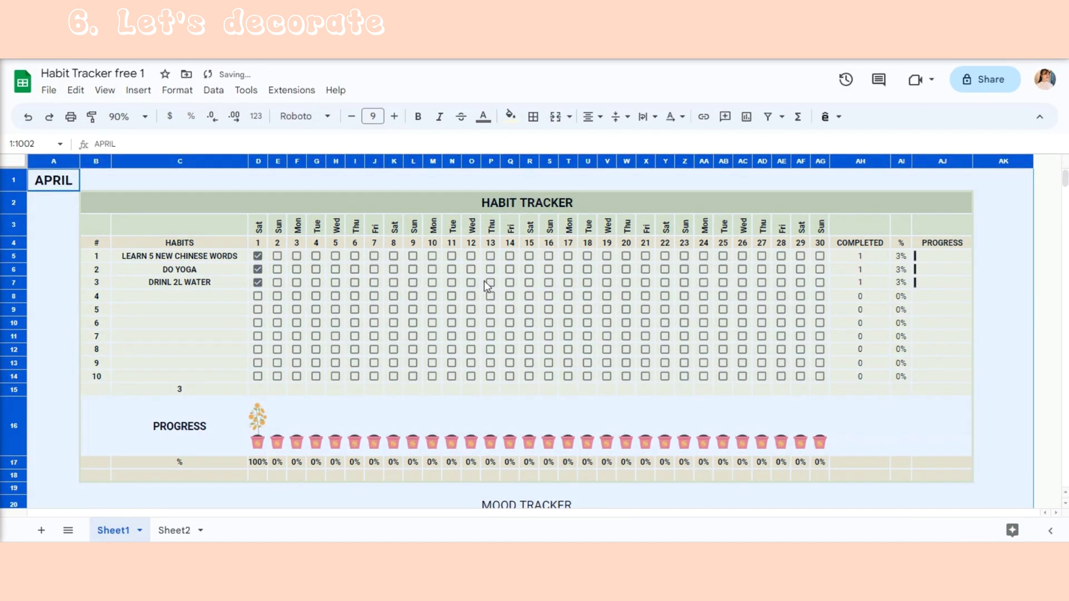
pyautogui.click(486, 211)
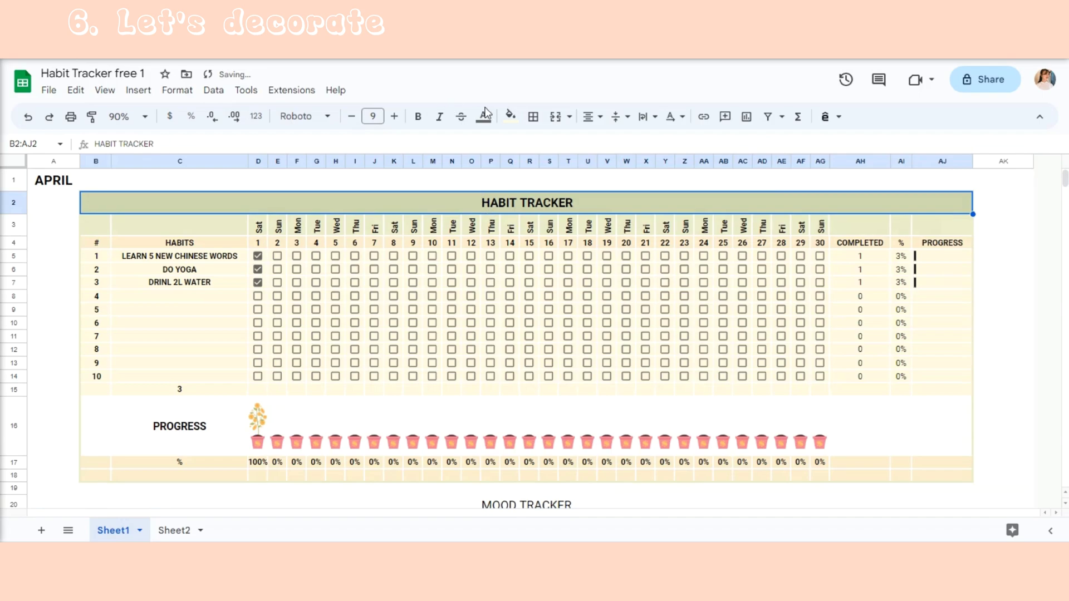
pyautogui.click(483, 127)
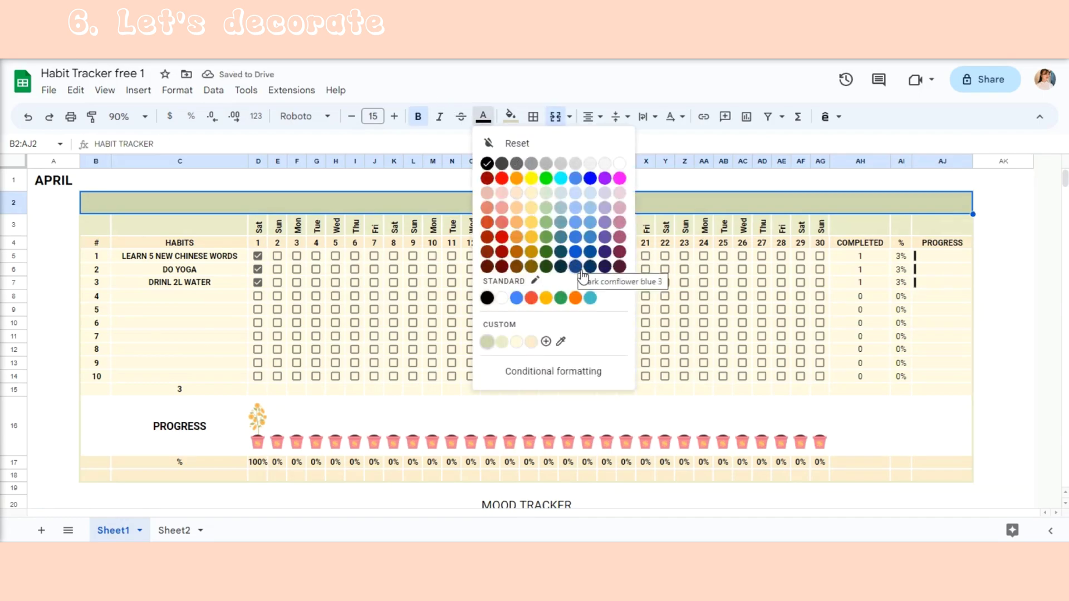
pyautogui.click(561, 270)
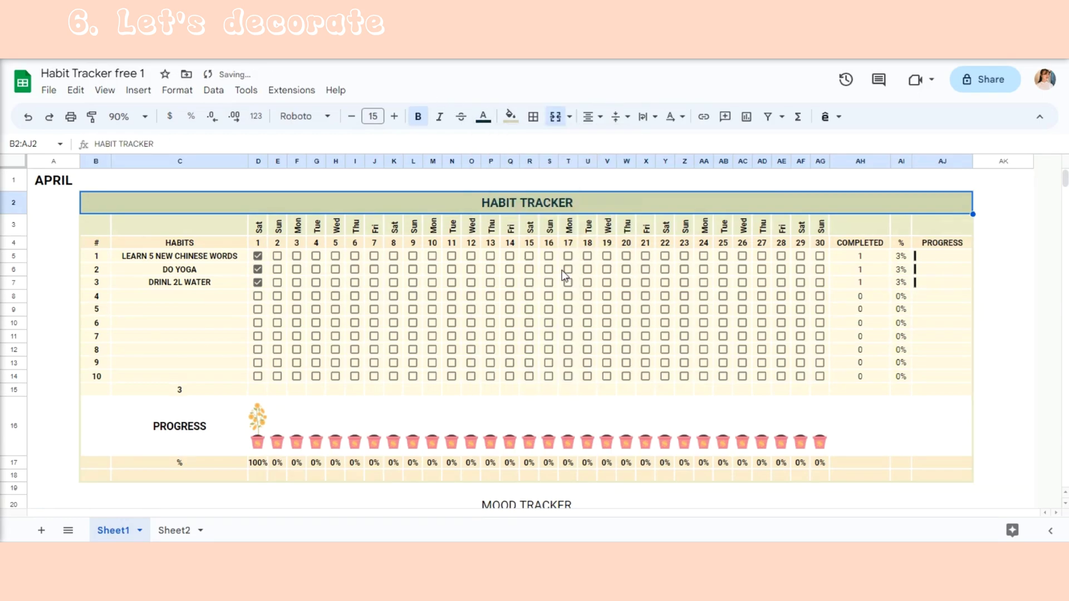
pyautogui.click(626, 179)
pyautogui.scroll(-1, 504, 275)
pyautogui.scroll(1, 505, 291)
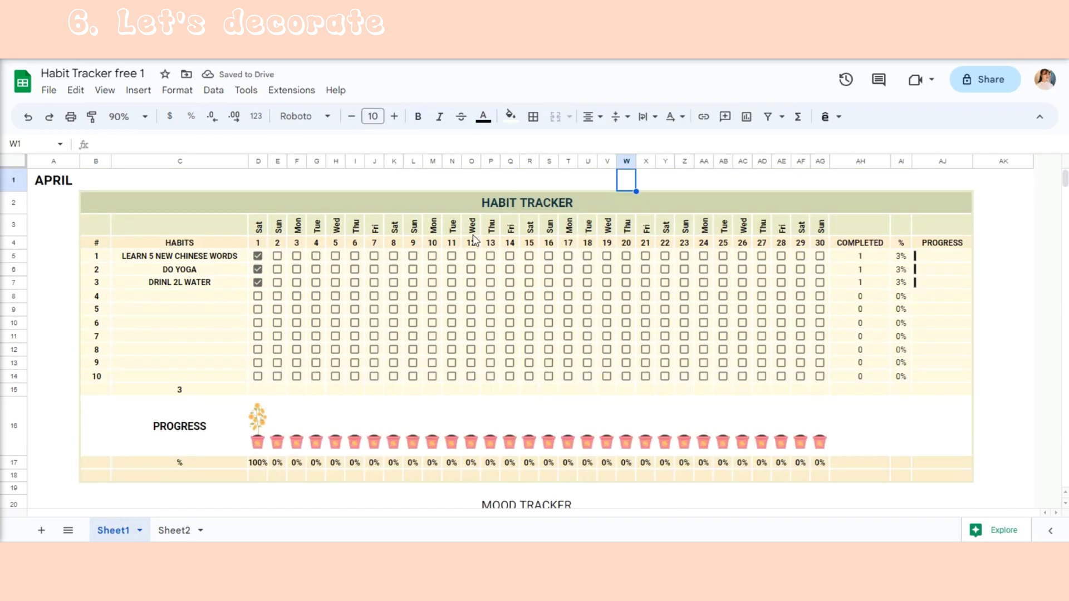
# - Set the HABIT TRACKER title's text colour back to black
pyautogui.click(521, 202)
pyautogui.click(483, 117)
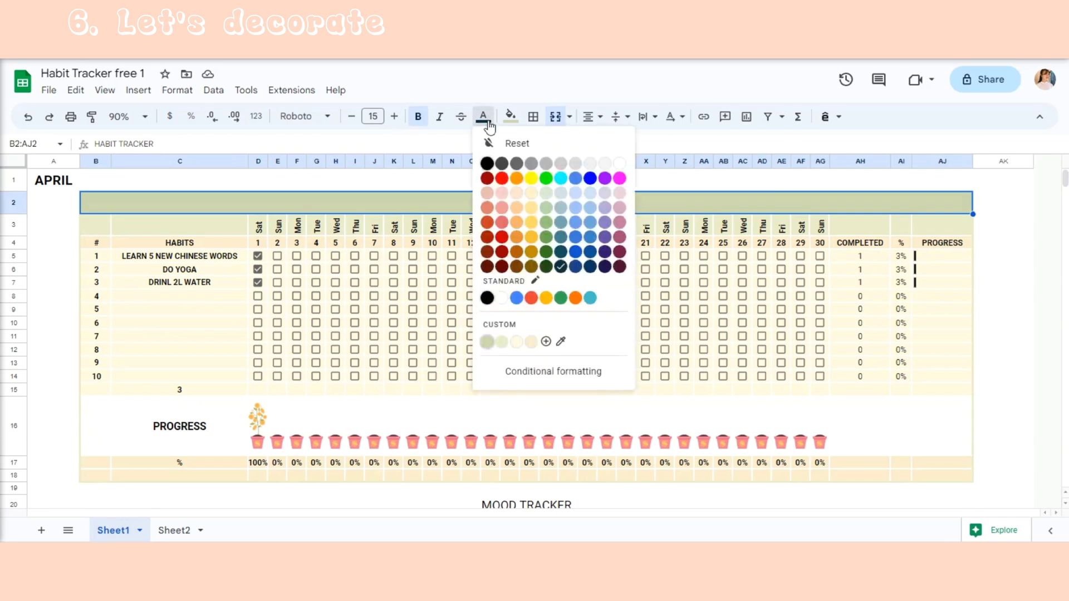
pyautogui.click(486, 163)
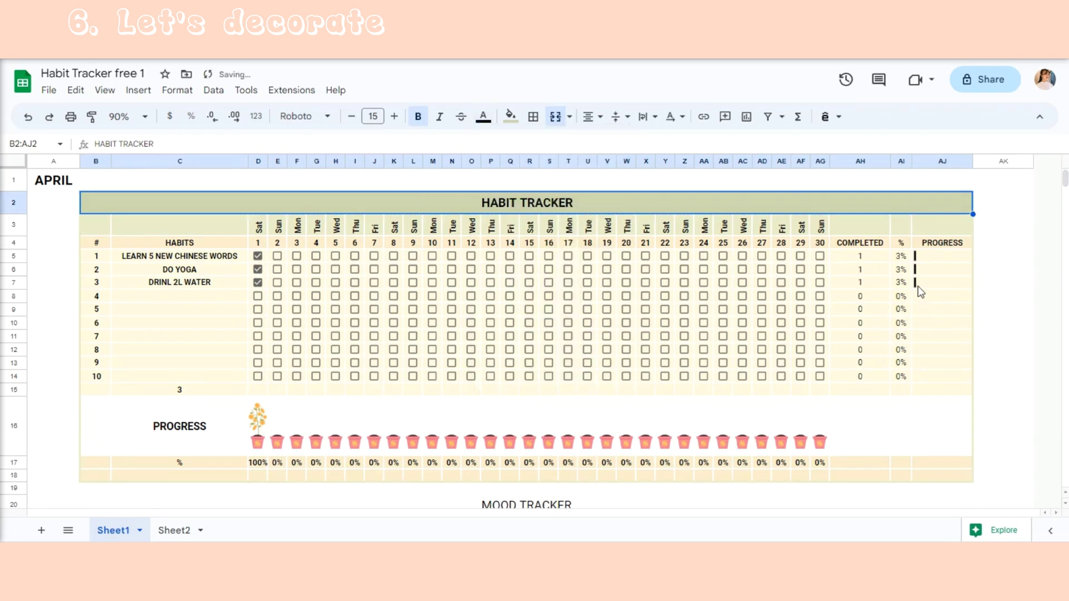
# - Clear the BLACK colour value from COLOR1 in the SPARKLINE formula of AJ5, leaving empty quotation marks
pyautogui.click(913, 260)
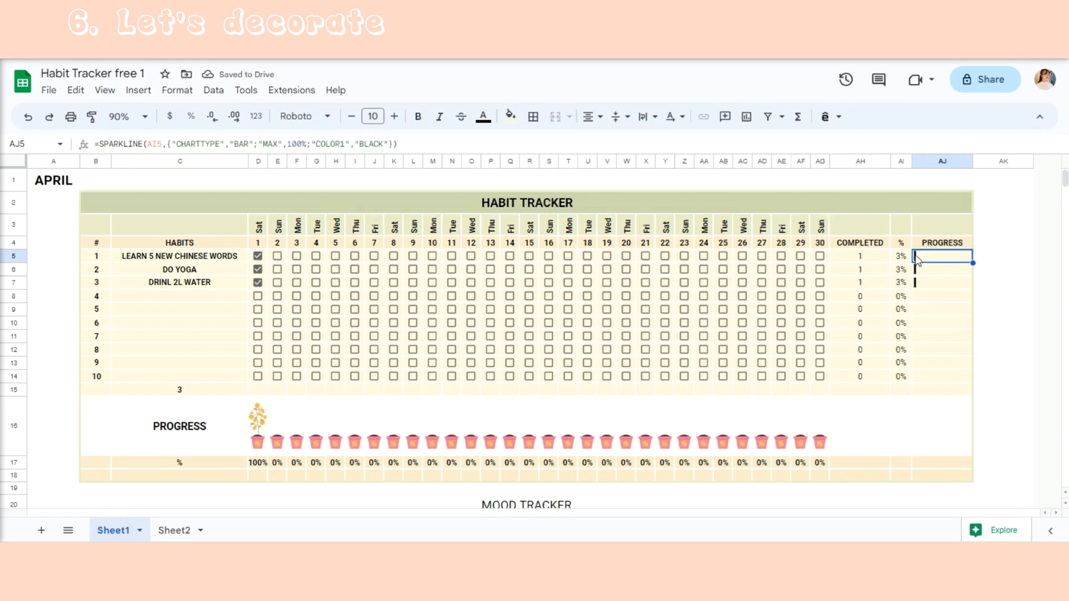
pyautogui.click(384, 146)
pyautogui.press('BackSpace')
pyautogui.press('BackSpace')
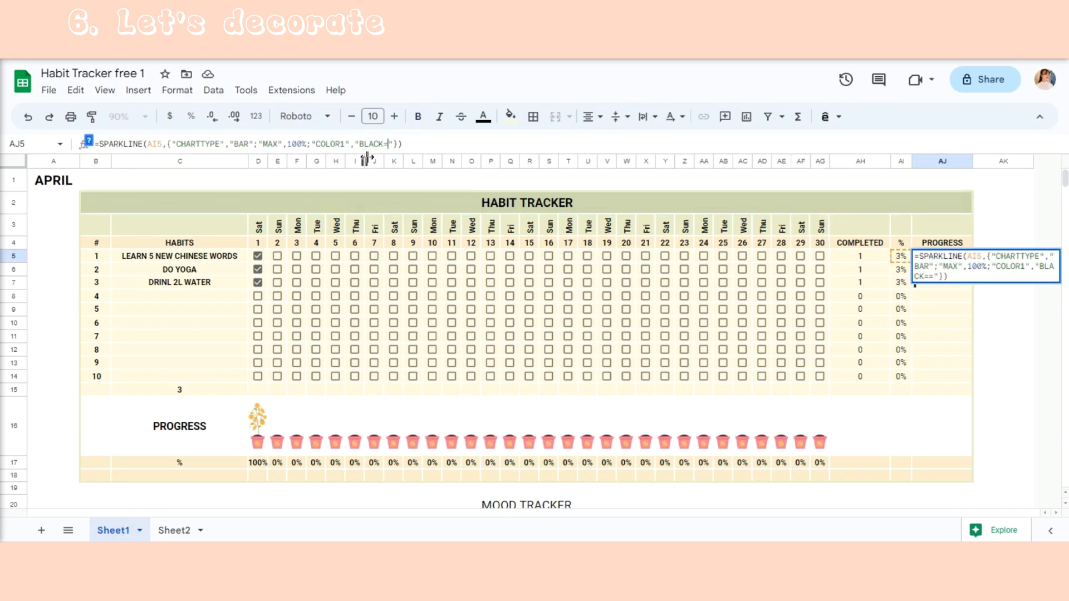
pyautogui.press('BackSpace')
pyautogui.press('BackSpace')
pyautogui.press('BackSpace')
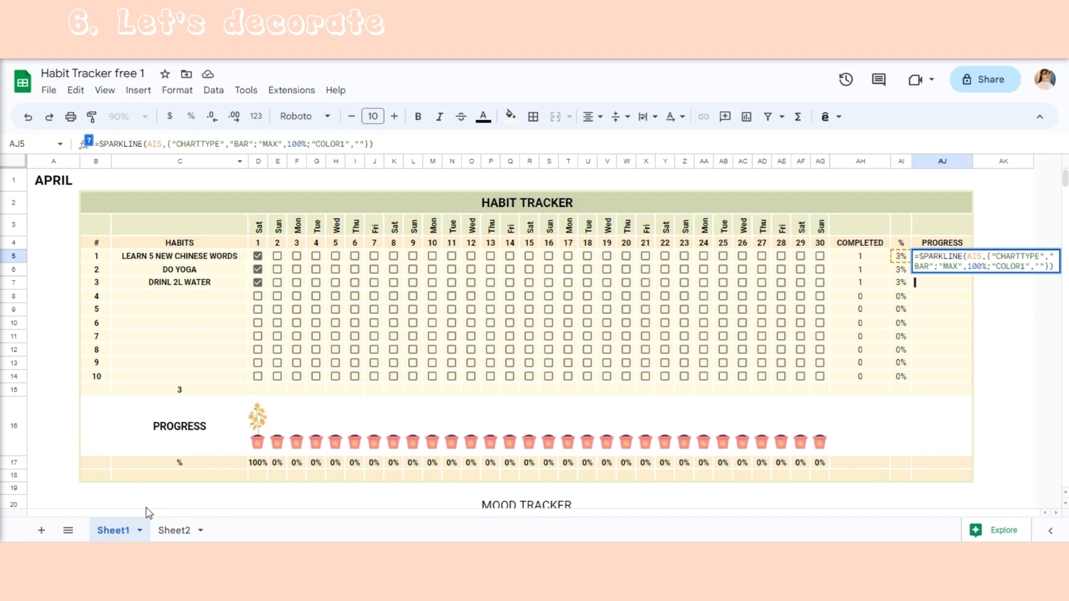
# - Move the palette image up into the habit table, over about D7 to G14
pyautogui.scroll(-3, 189, 460)
pyautogui.click(72, 458)
pyautogui.moveTo(73, 457); pyautogui.dragTo(269, 200)
pyautogui.scroll(3, 271, 294)
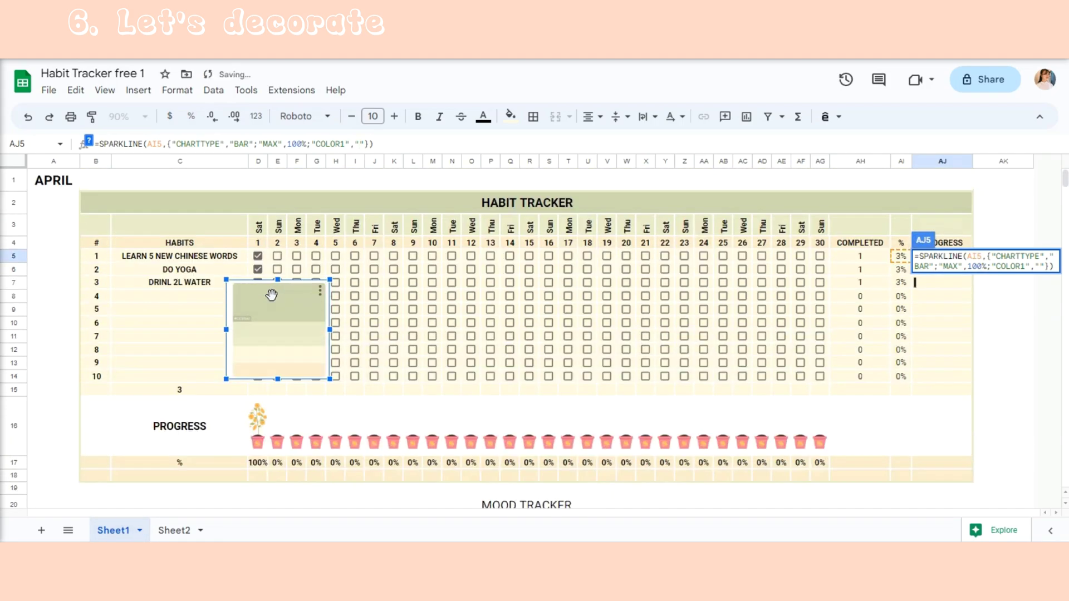
# - Try the custom sage green text colour while editing the SPARKLINE formula in AJ5
pyautogui.click(483, 117)
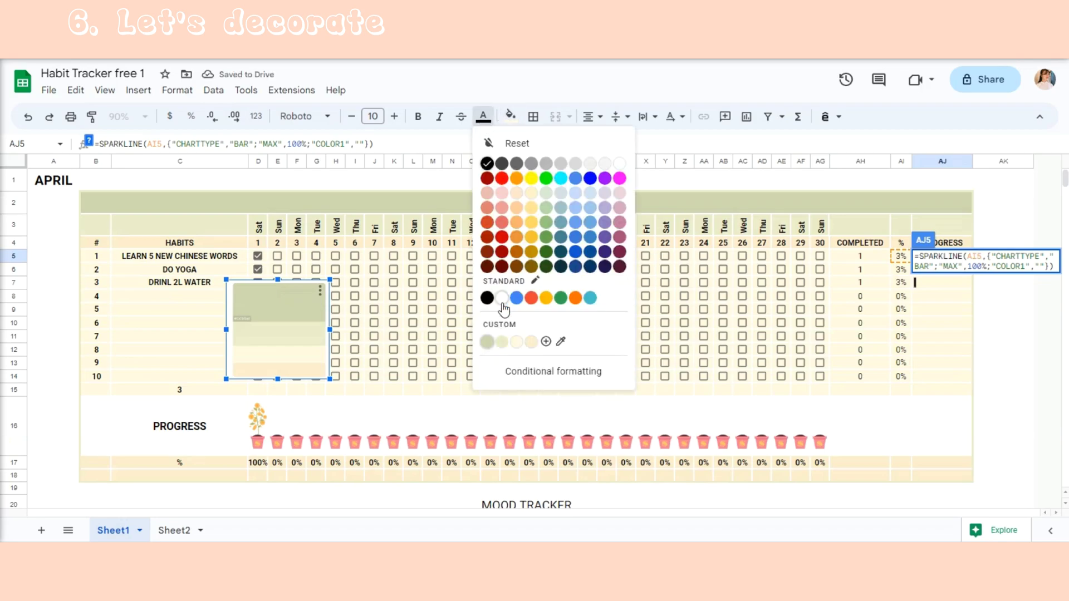
pyautogui.click(487, 343)
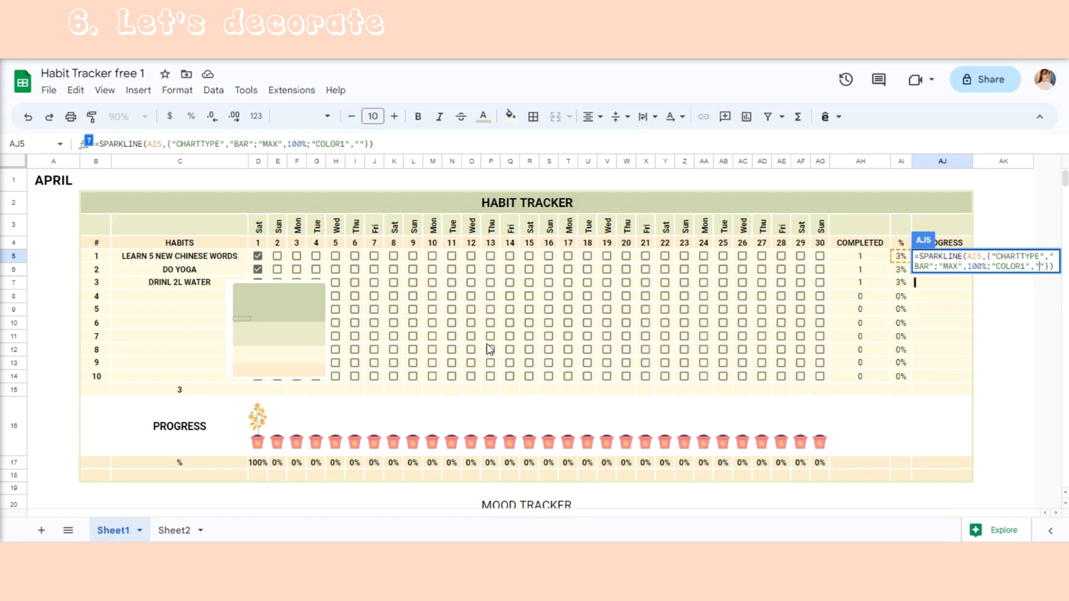
pyautogui.click(1039, 265)
pyautogui.click(1012, 266)
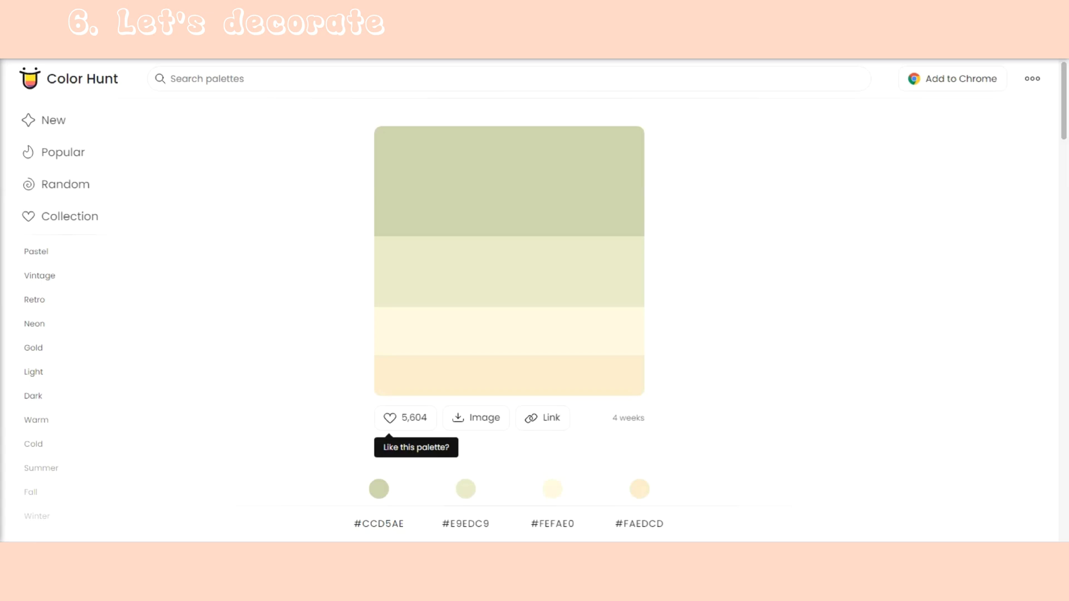
# - Switch to Color Hunt and copy the sage colour's hex code CCD5AE from the palette page
pyautogui.scroll(-5, 429, 445)
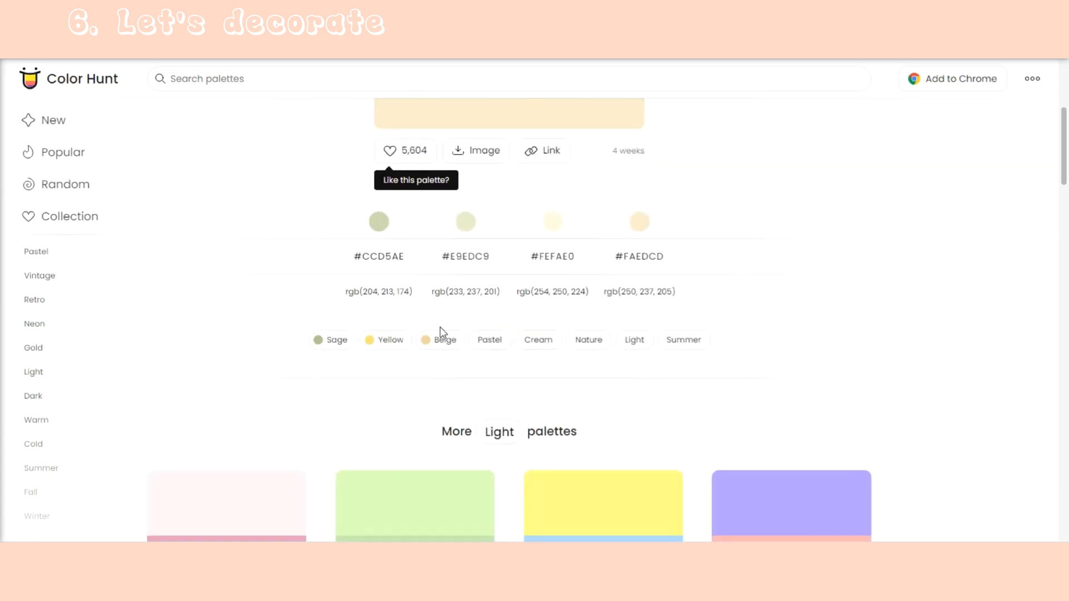
pyautogui.moveTo(416, 261); pyautogui.dragTo(358, 258)
pyautogui.click(357, 259)
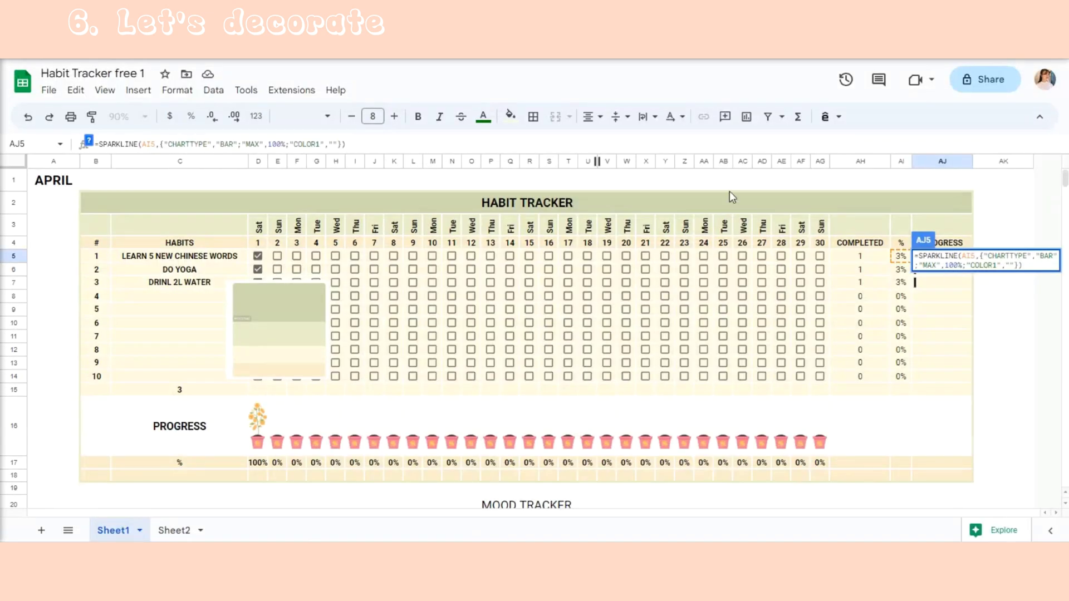
# - Return to the habit tracker and paste CCD5AE as the COLOR1 value in AJ5's SPARKLINE formula
pyautogui.click(334, 144)
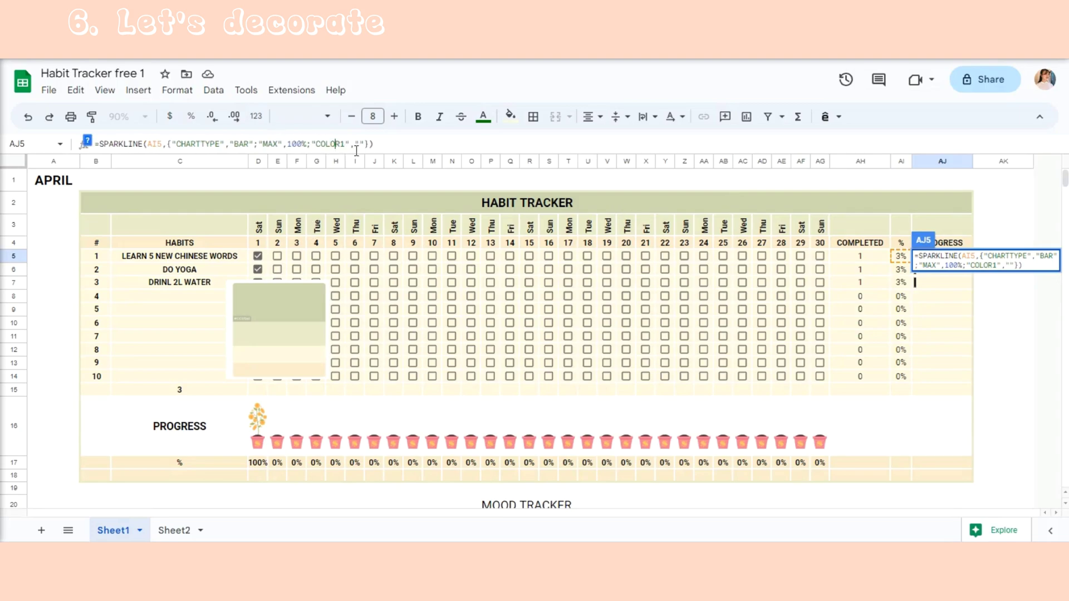
pyautogui.rightClick(361, 146)
pyautogui.click(406, 273)
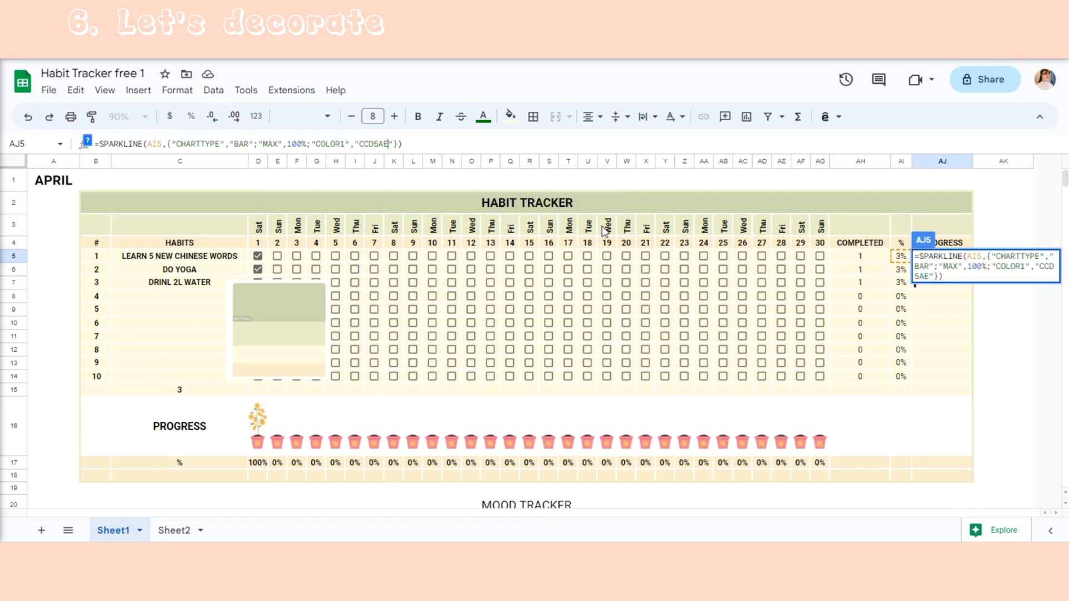
pyautogui.press('Return')
# - Fill the SPARKLINE formula from AJ5 down to AJ14 so every habit's progress bar uses the sage colour
pyautogui.click(948, 259)
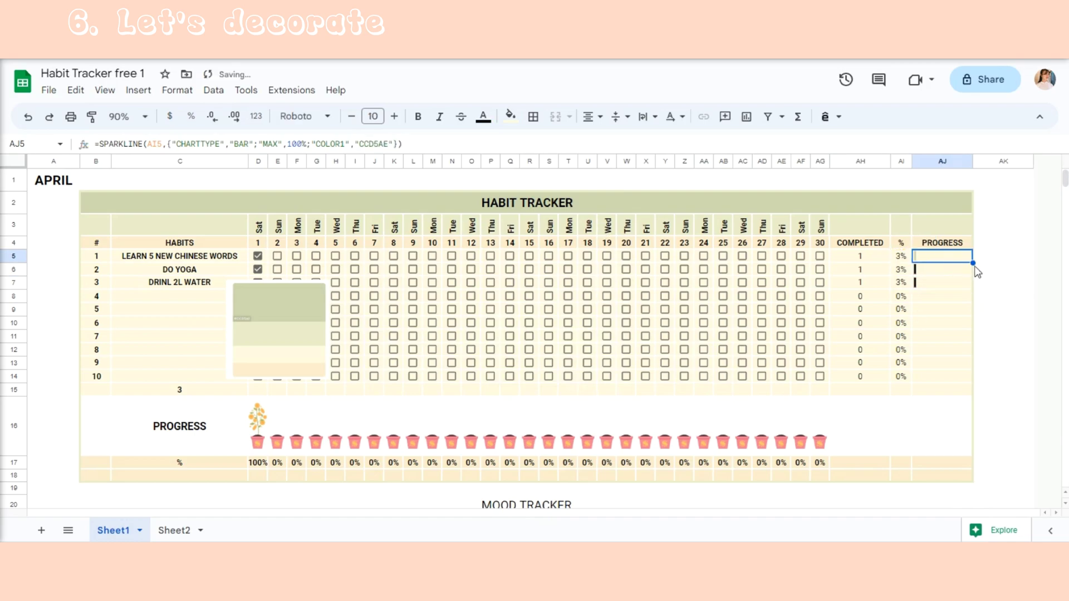
pyautogui.moveTo(973, 263); pyautogui.dragTo(994, 377)
pyautogui.click(1003, 366)
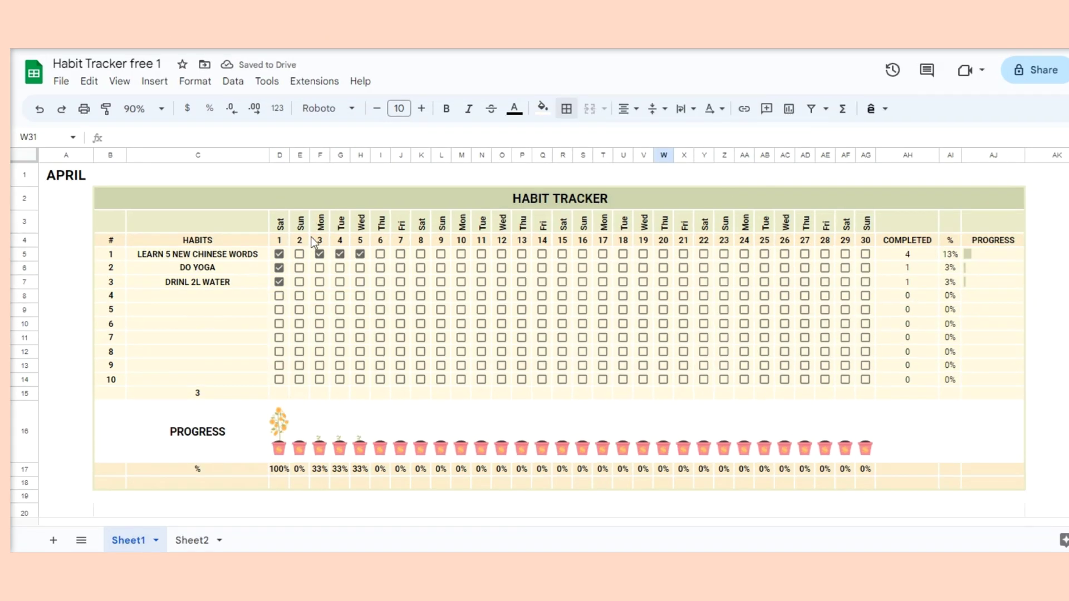
# - Review the decorated habit and mood trackers and tick day 3 for DO YOGA and DRINL 2L WATER
pyautogui.scroll(-5, 348, 241)
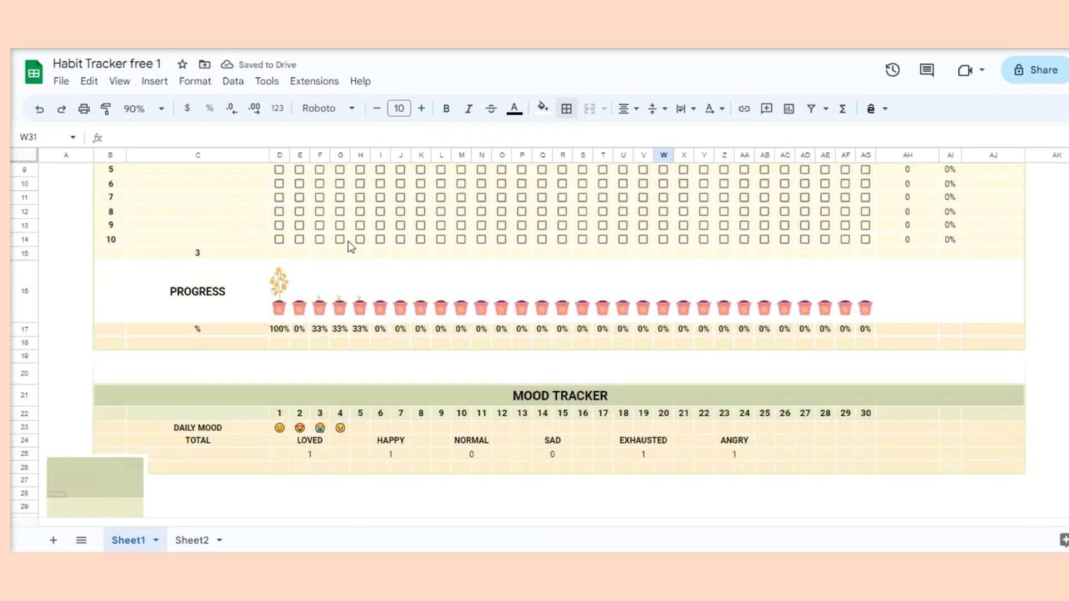
pyautogui.scroll(5, 362, 340)
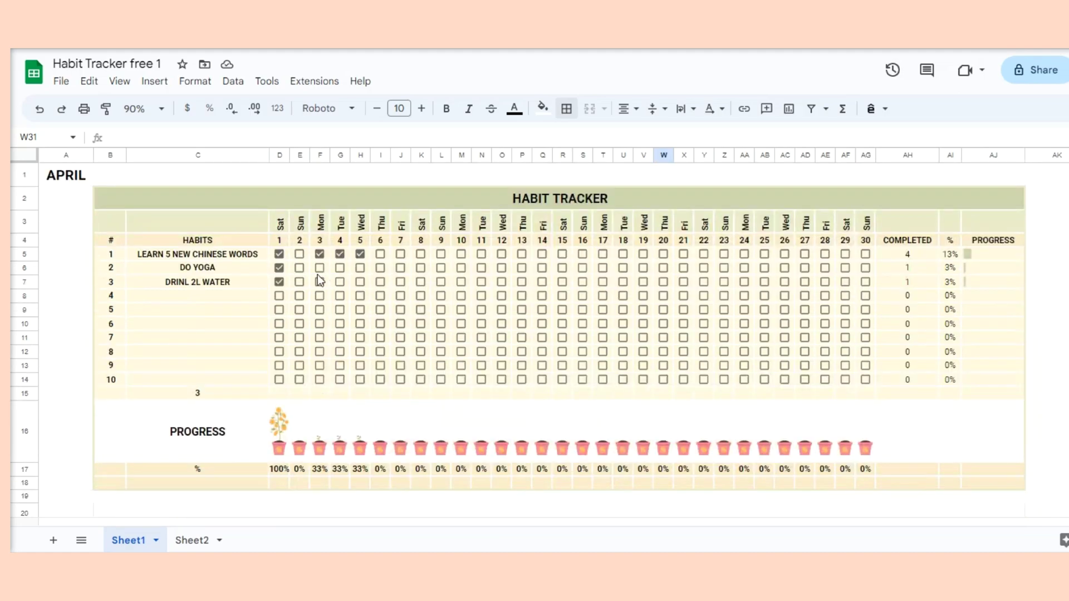
pyautogui.click(318, 274)
pyautogui.click(321, 282)
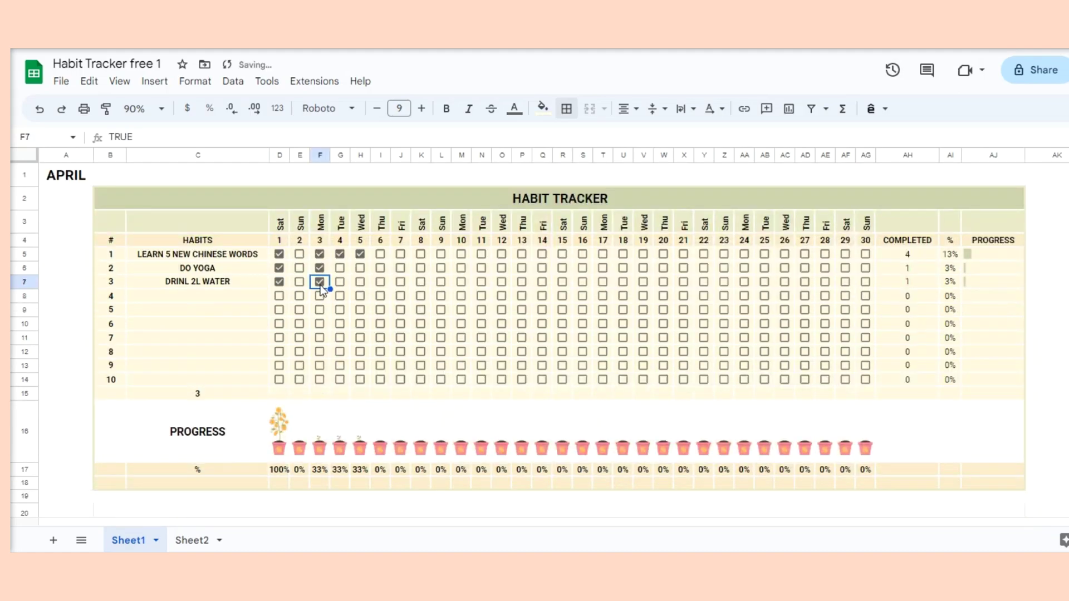
# - Tick day 2 for LEARN 5 NEW CHINESE WORDS, DO YOGA and DRINL 2L WATER in the habit tracker
pyautogui.scroll(-3, 370, 310)
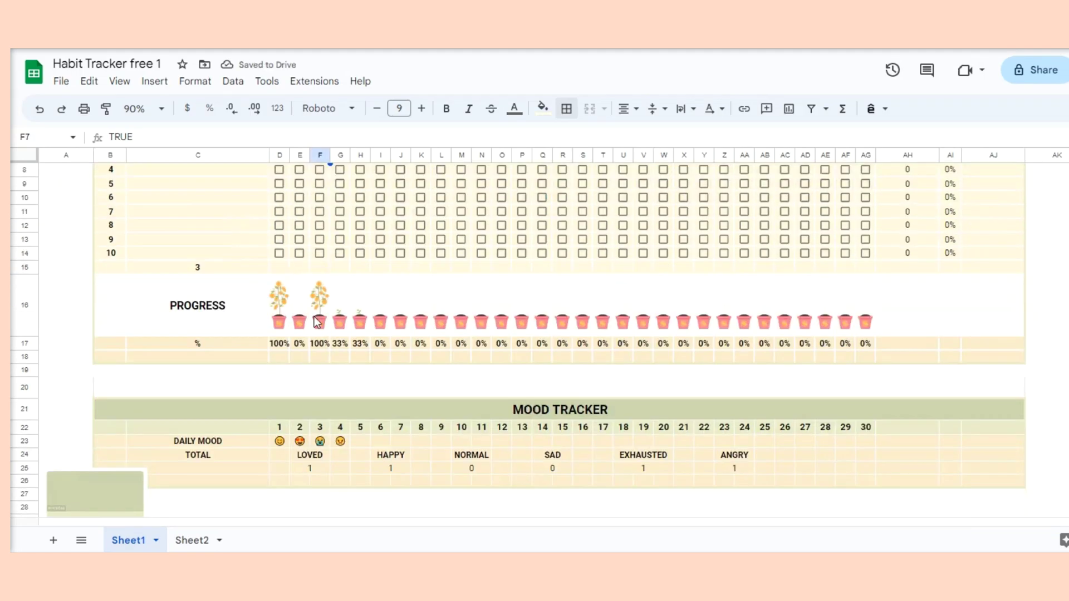
pyautogui.scroll(3, 295, 237)
pyautogui.click(298, 255)
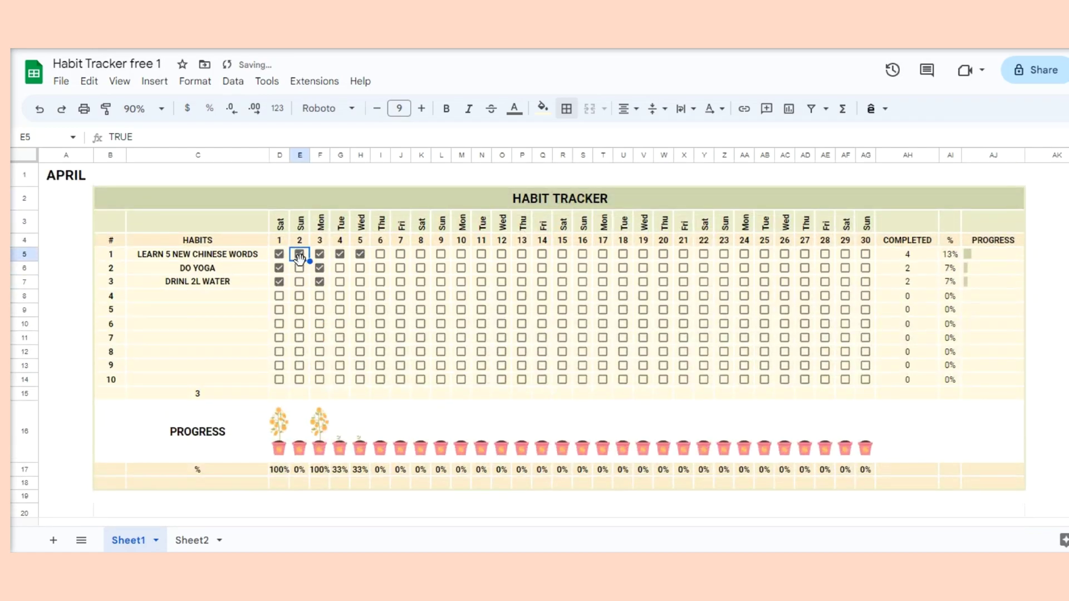
pyautogui.click(299, 269)
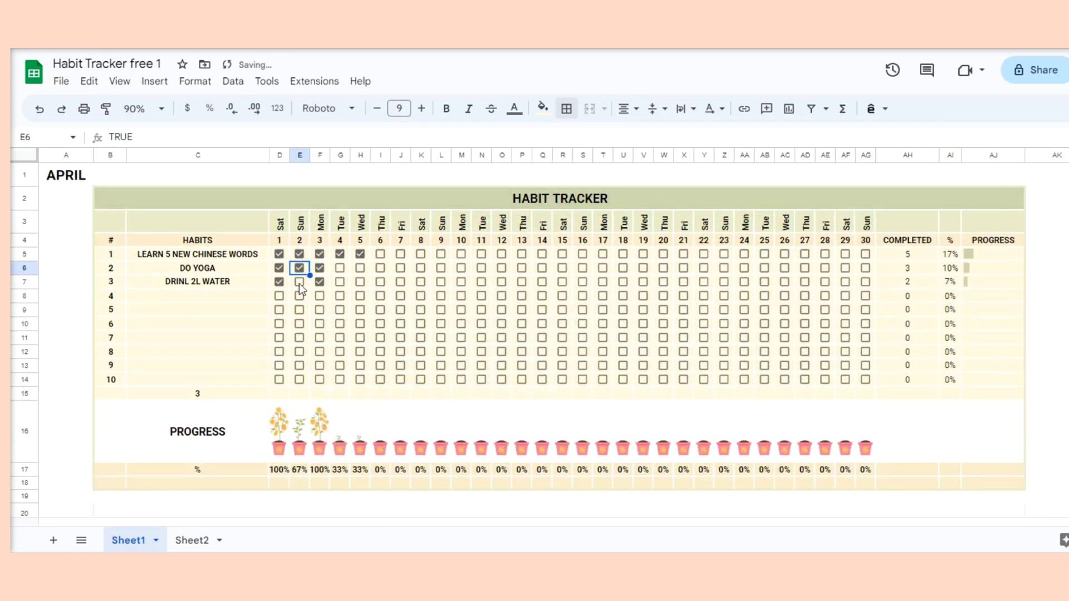
pyautogui.click(299, 283)
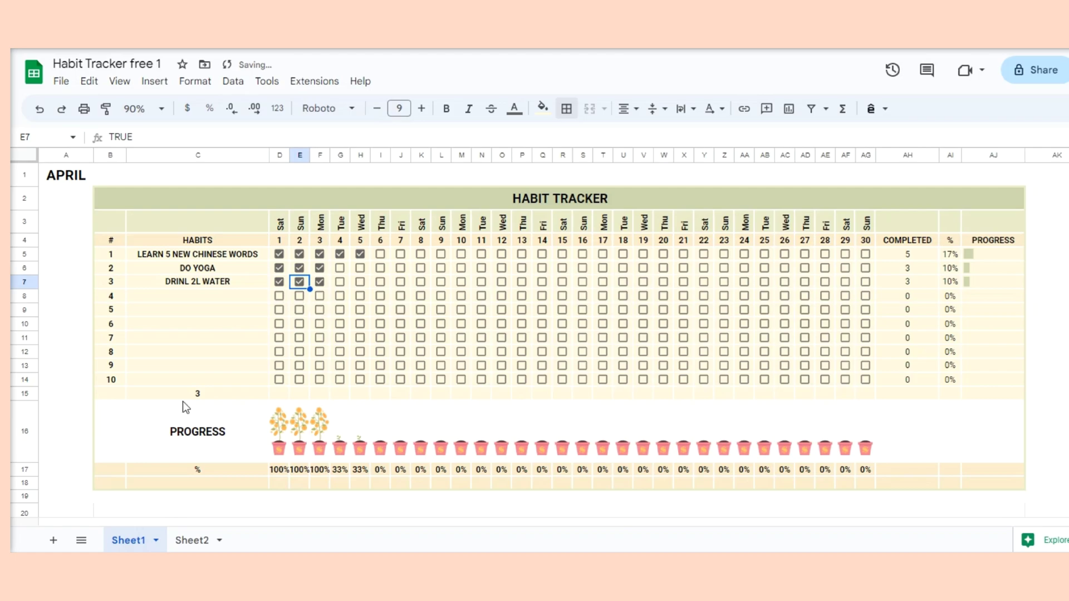
# - Look over the finished sheet, comparing the habit tracker's checkboxes, progress bars and plant images with the mood tracker's daily moods and totals
pyautogui.scroll(-5, 540, 512)
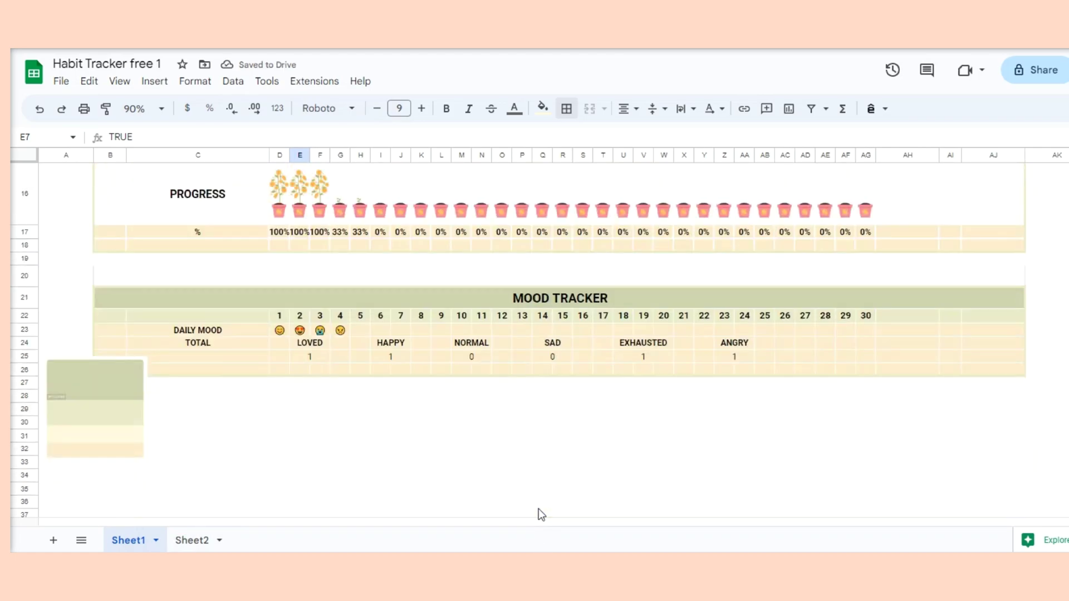
pyautogui.scroll(1, 539, 509)
pyautogui.scroll(5, 546, 497)
pyautogui.scroll(-6, 562, 509)
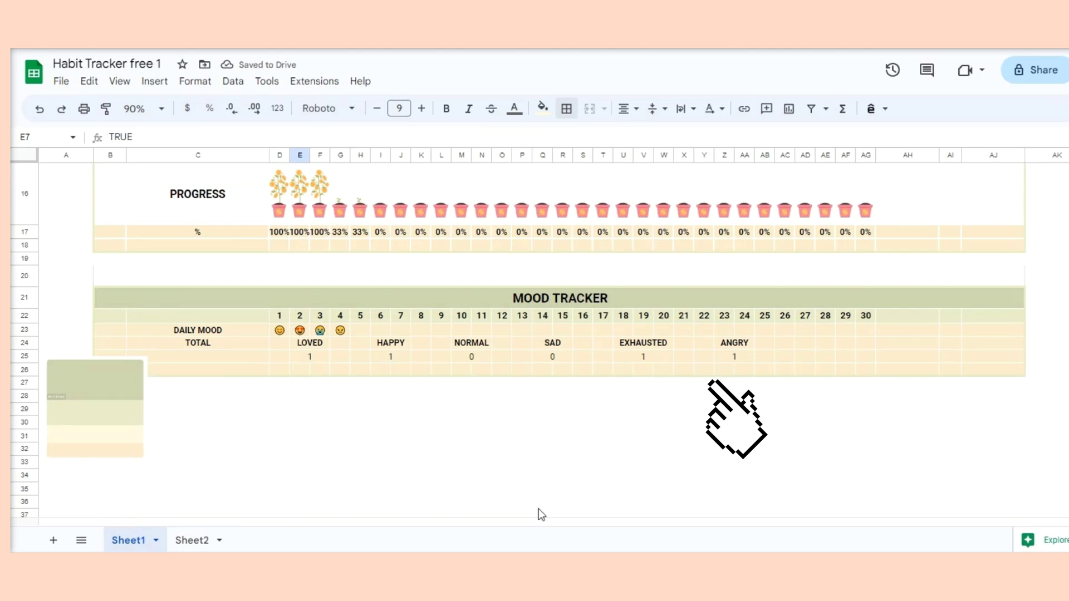
pyautogui.scroll(5, 524, 503)
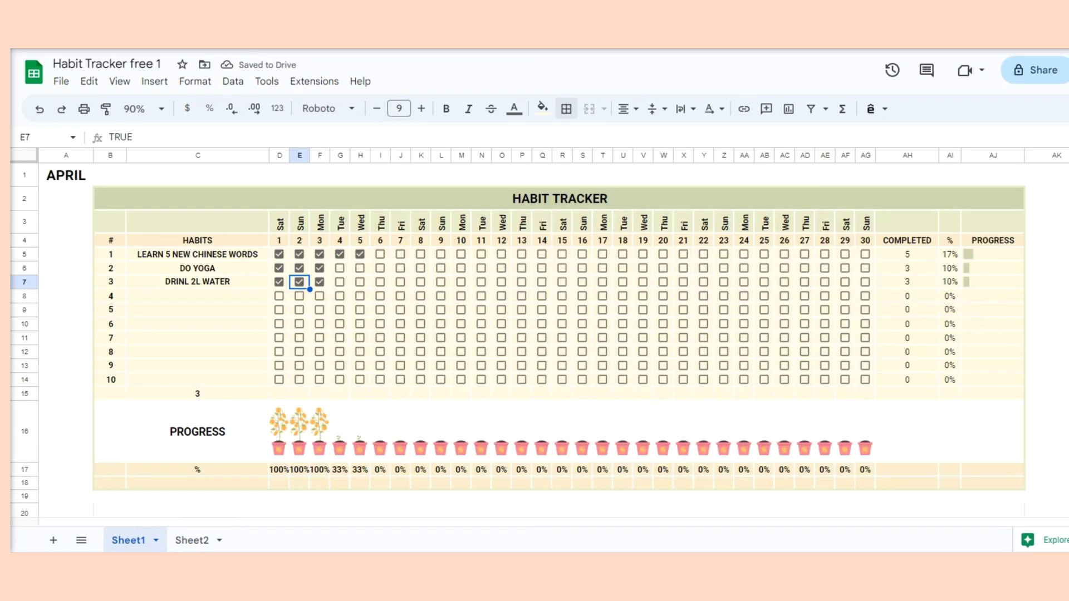
pyautogui.scroll(-5, 538, 518)
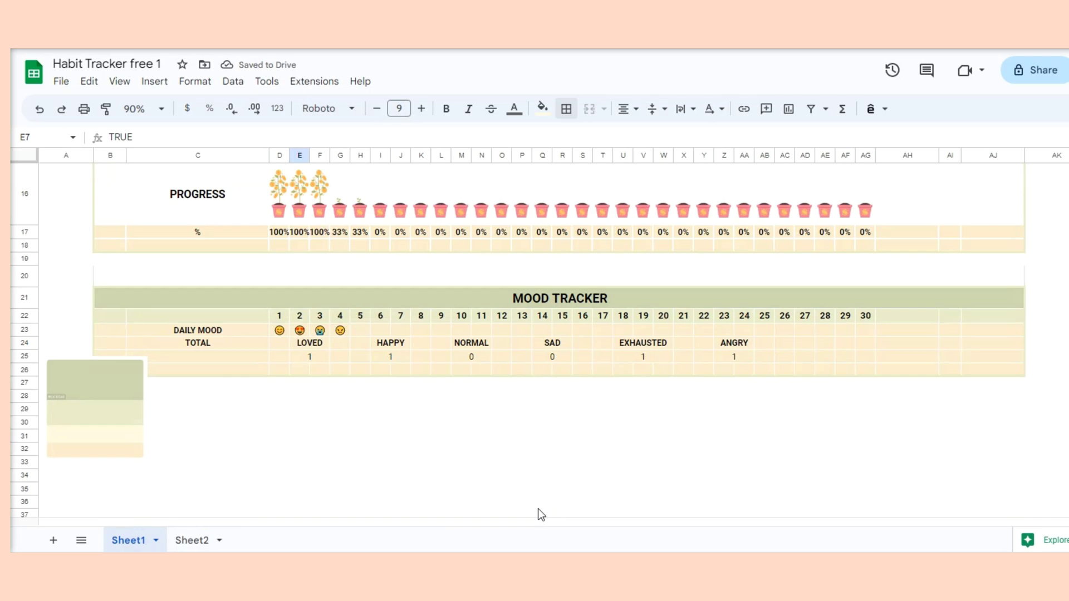
pyautogui.scroll(5, 525, 503)
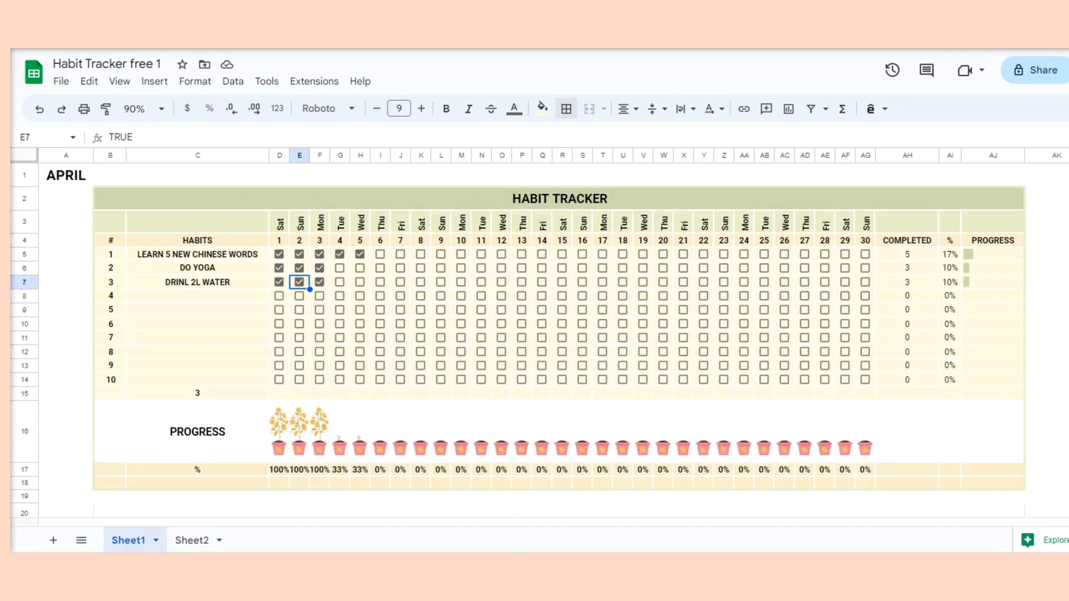